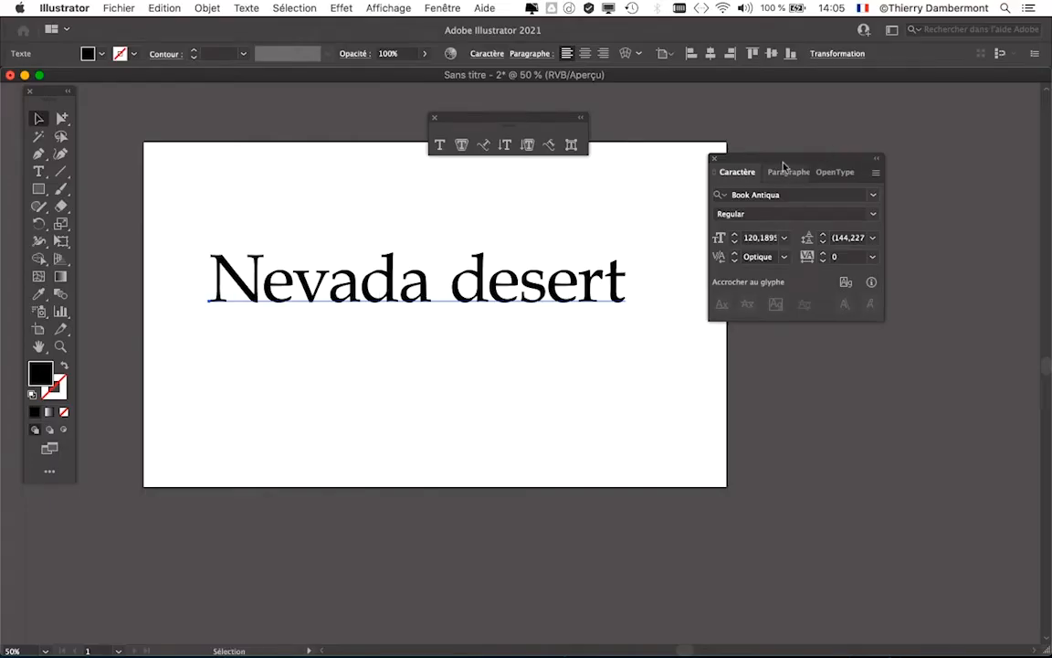
# Increase the tracking of the "Nevada desert" text to 30
pyautogui.moveTo(782, 165); pyautogui.dragTo(748, 174)
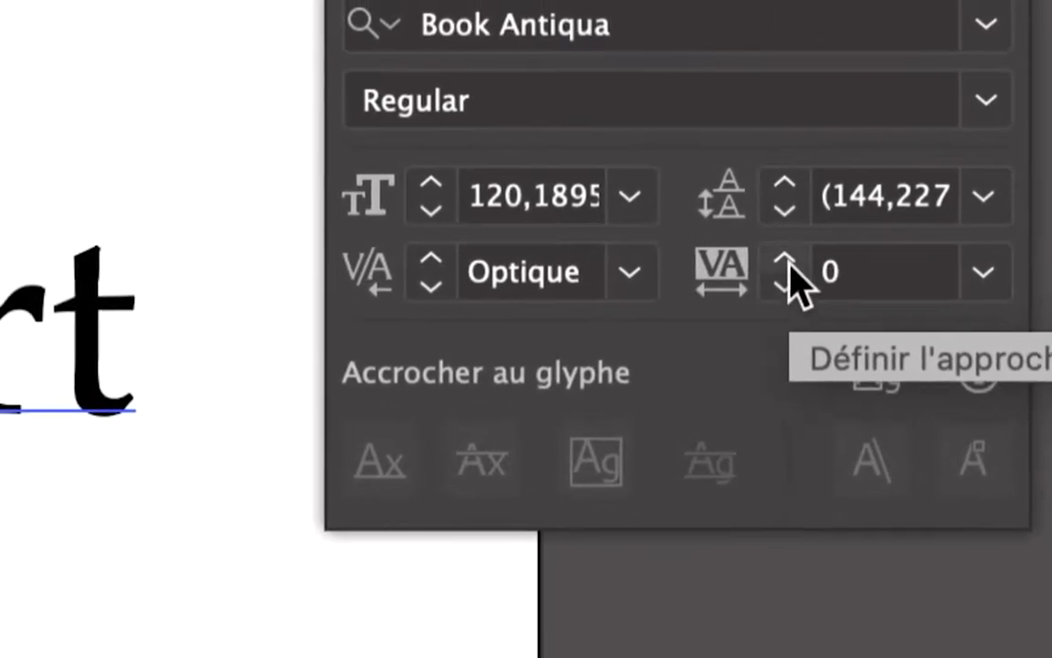
pyautogui.click(785, 261)
pyautogui.click(786, 261)
pyautogui.click(785, 261)
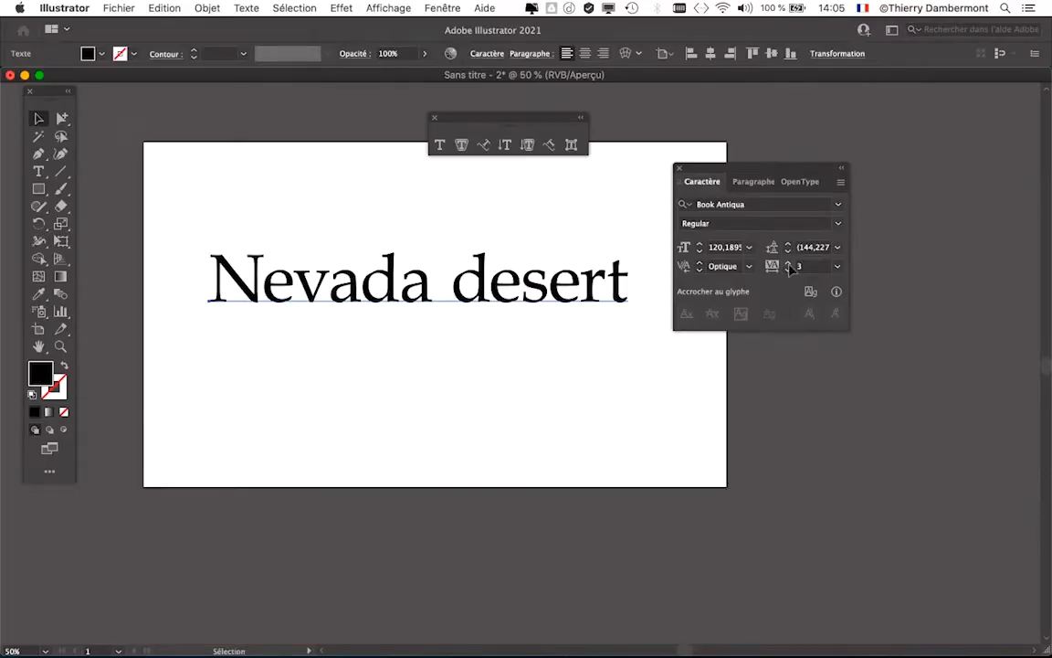
pyautogui.click(787, 262)
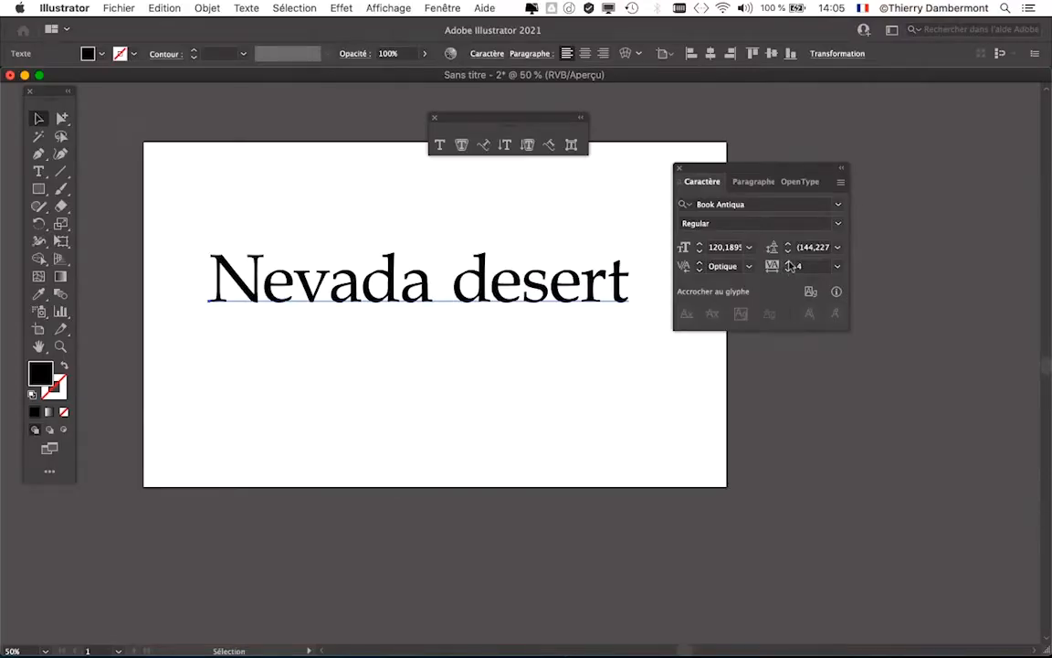
pyautogui.click(788, 262)
pyautogui.click(788, 263)
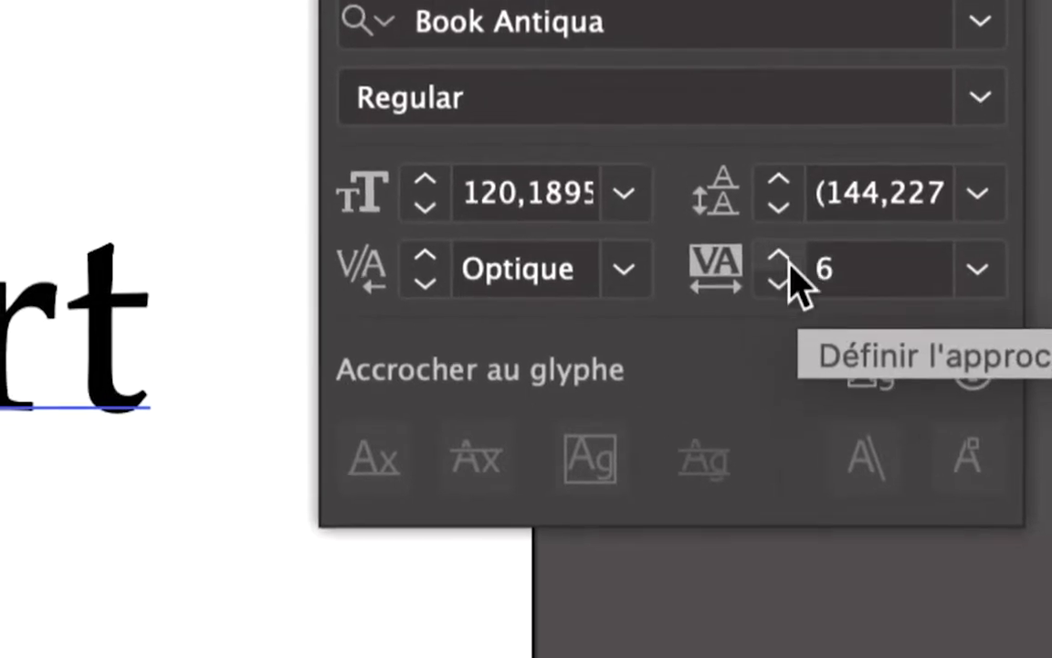
pyautogui.click(789, 262)
pyautogui.click(789, 262)
pyautogui.click(790, 262)
pyautogui.click(790, 262)
pyautogui.click(789, 258)
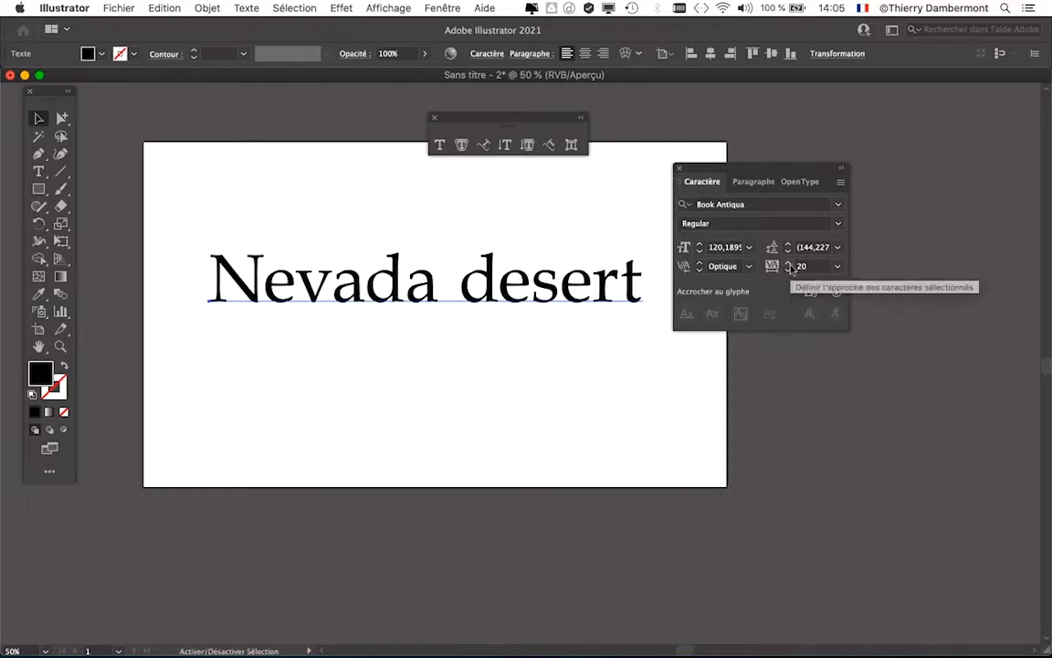
pyautogui.click(789, 263)
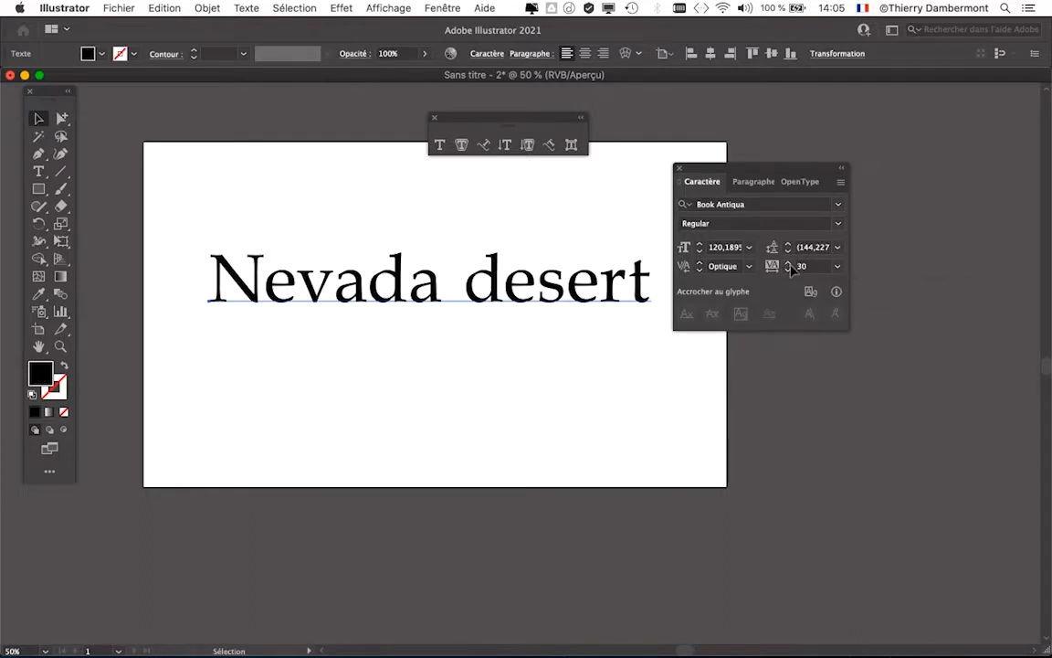
# Move the character settings clear of the artboard and reduce the "Nevada desert" font size to 70 pt
pyautogui.moveTo(771, 172); pyautogui.dragTo(860, 141)
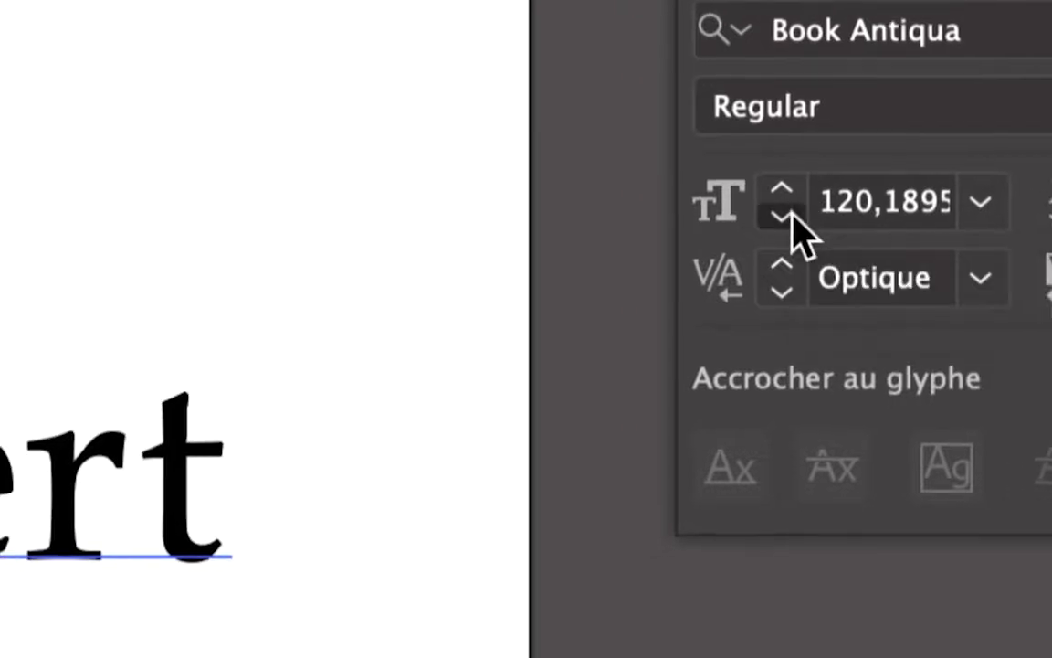
pyautogui.click(790, 216)
pyautogui.click(790, 216)
pyautogui.click(790, 216)
pyautogui.click(790, 216)
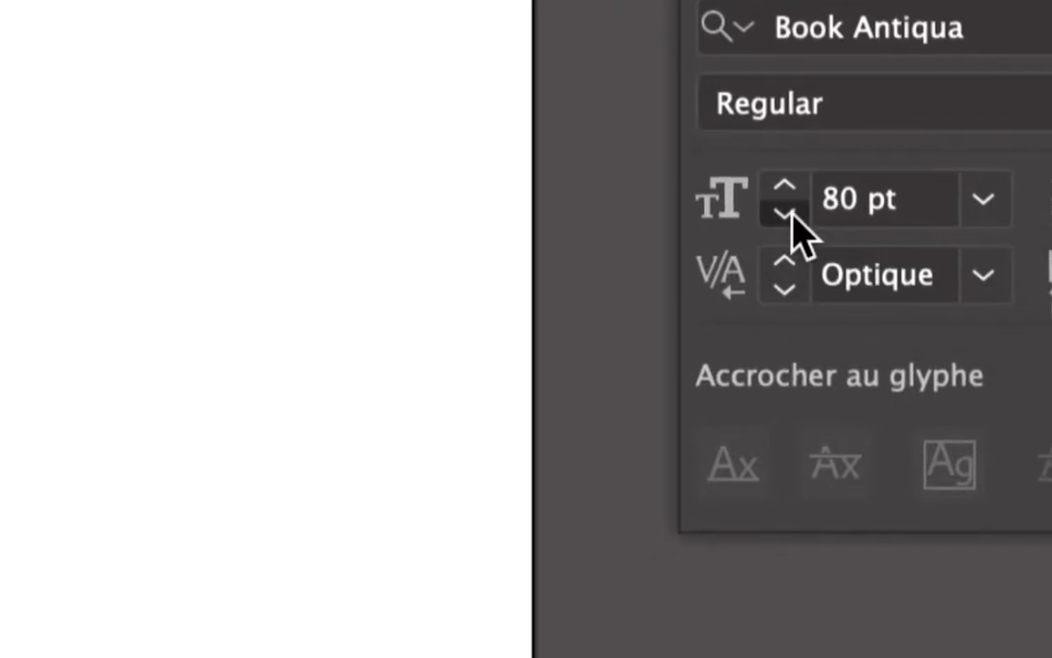
pyautogui.click(791, 215)
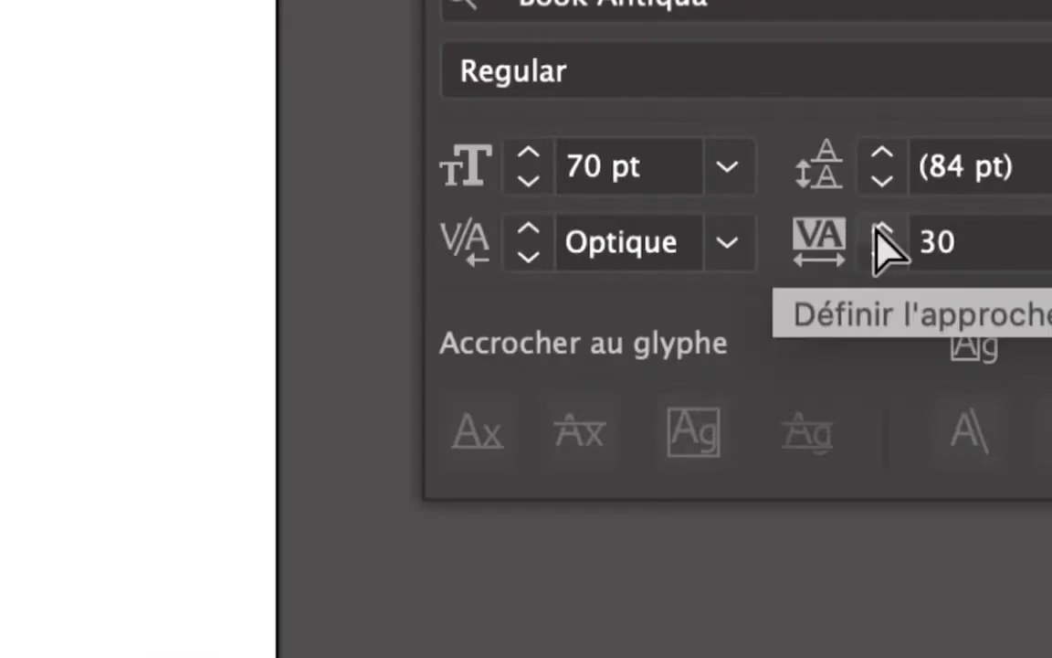
# Widen the tracking of the "Nevada desert" text to 140 and deselect it
pyautogui.click(881, 230)
pyautogui.click(880, 230)
pyautogui.click(880, 230)
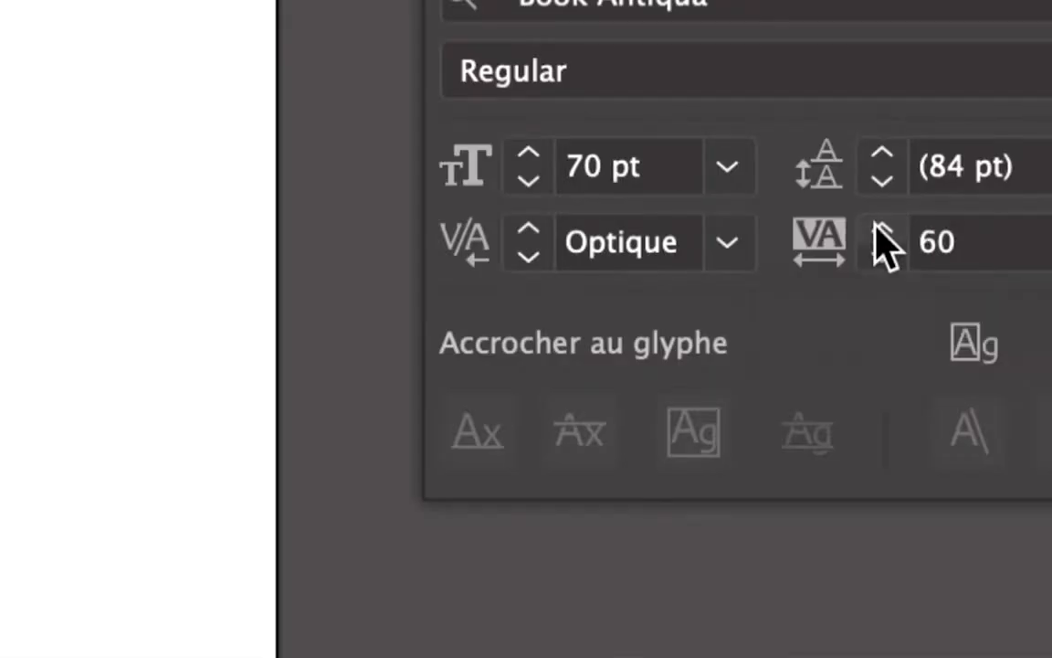
pyautogui.click(880, 231)
pyautogui.click(879, 230)
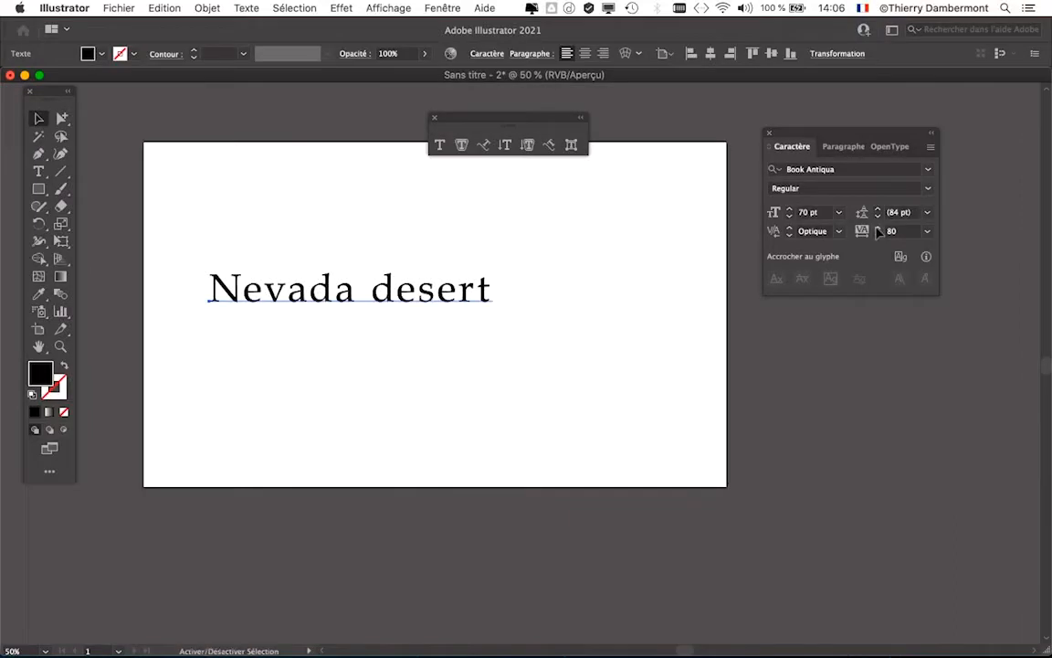
pyautogui.click(877, 229)
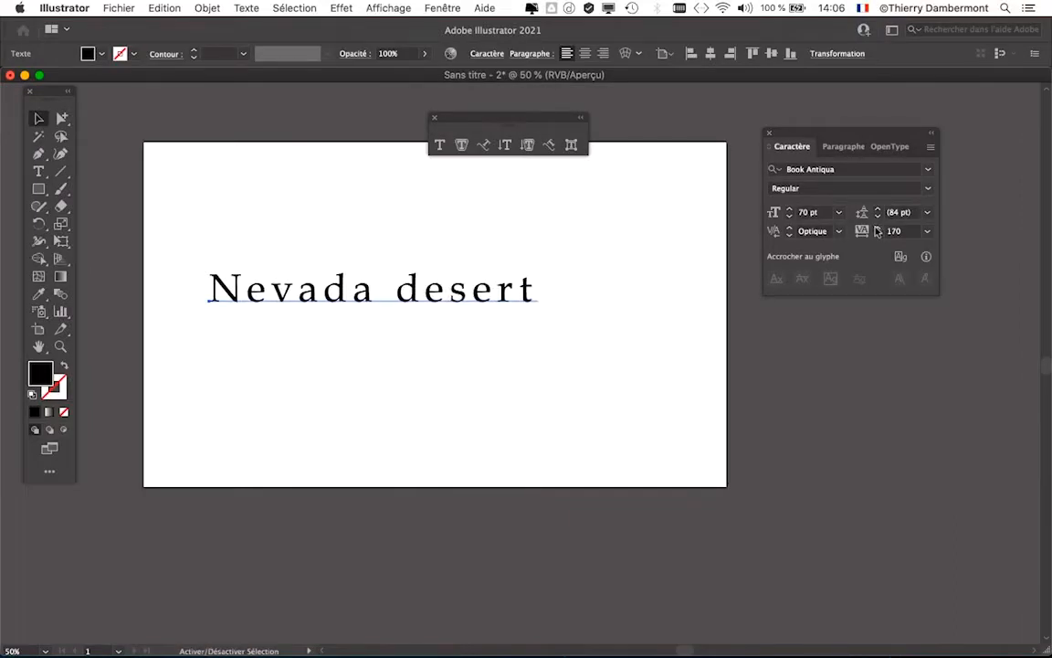
pyautogui.click(878, 235)
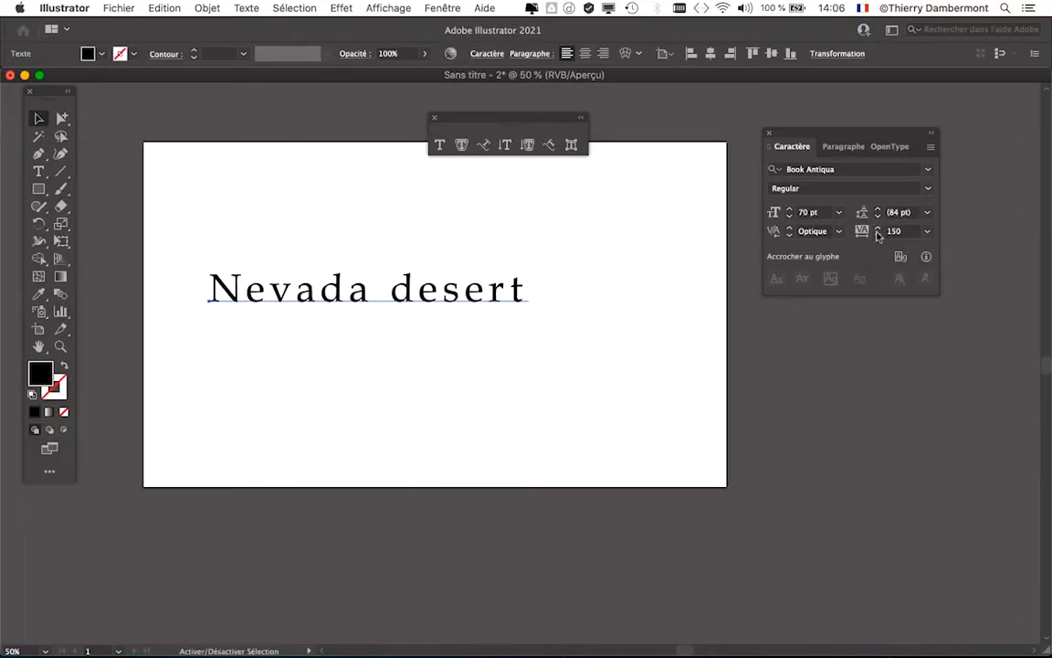
pyautogui.click(878, 235)
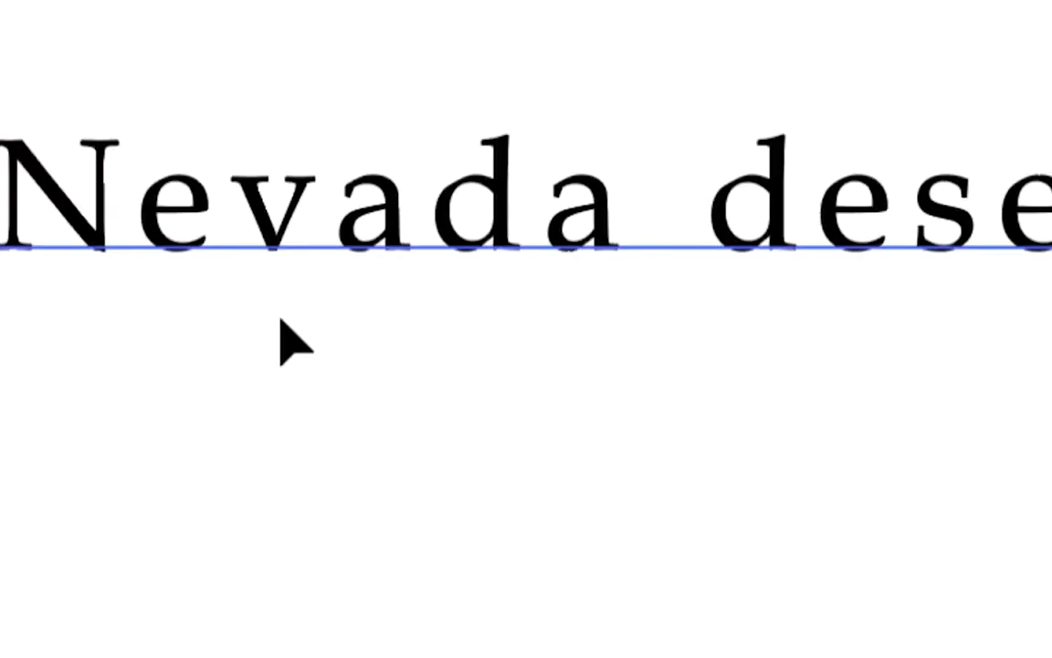
pyautogui.click(283, 342)
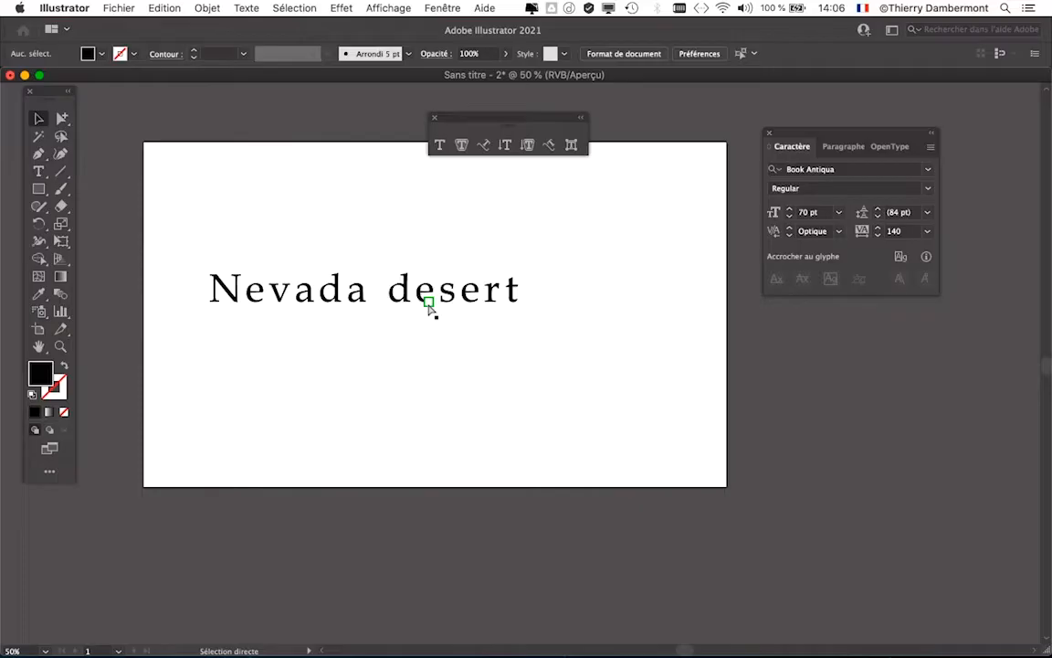
# Enlarge the "Nevada desert" text to a font size of 100 pt and deselect it
pyautogui.click(319, 311)
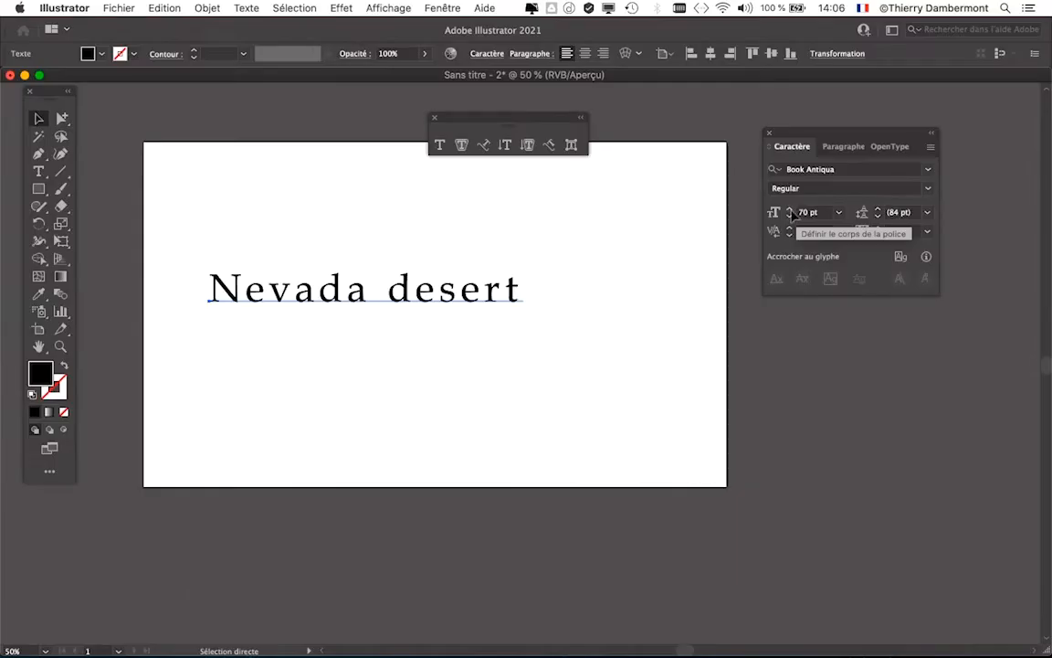
pyautogui.click(791, 209)
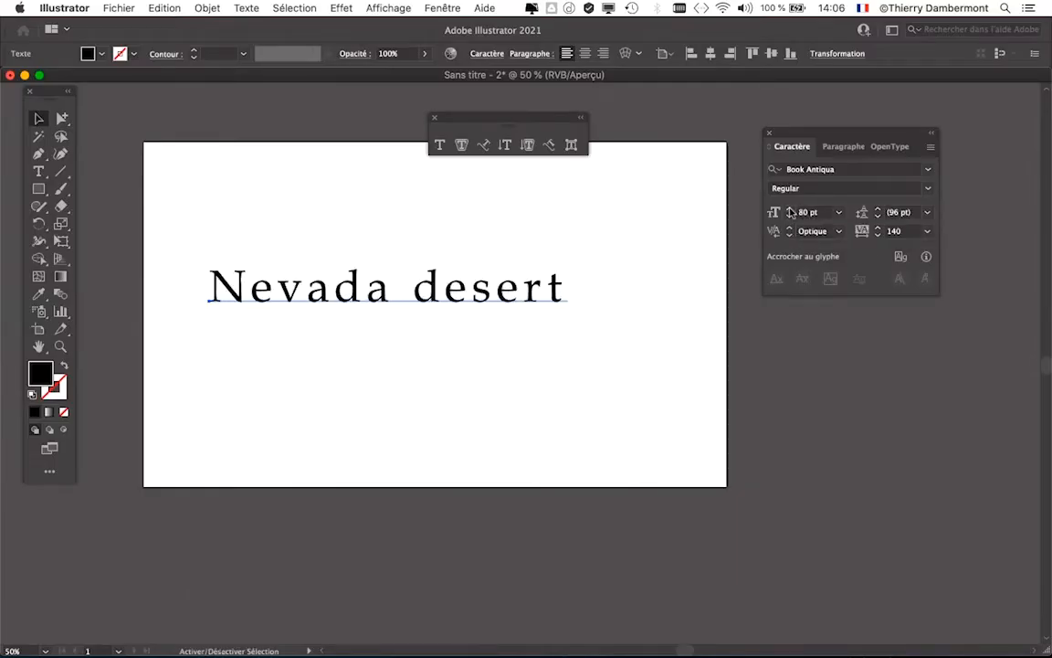
pyautogui.click(792, 210)
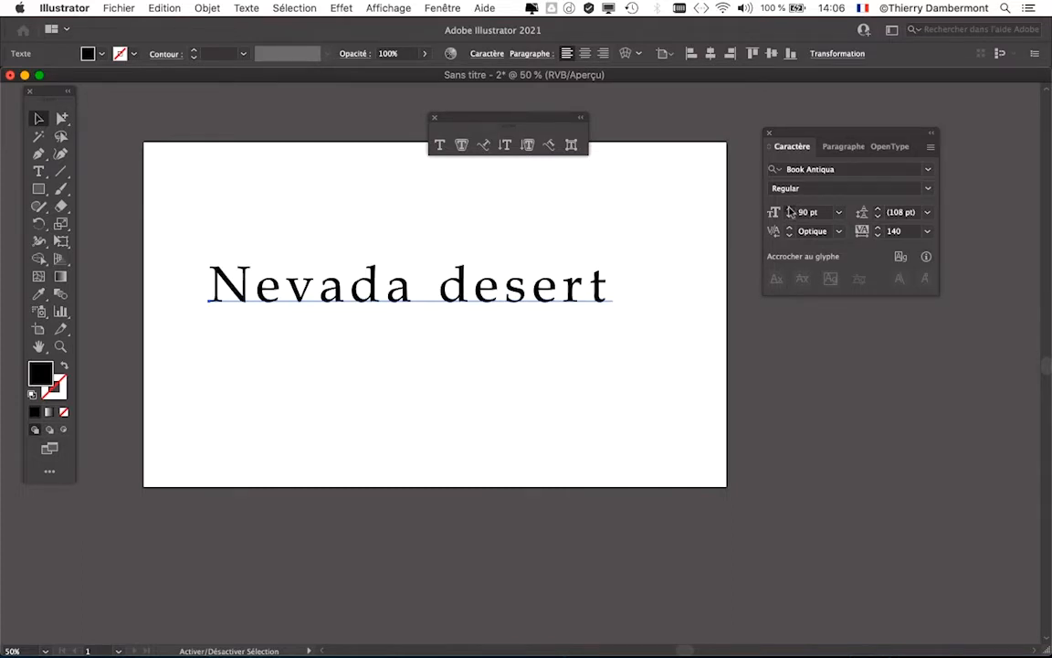
pyautogui.click(790, 209)
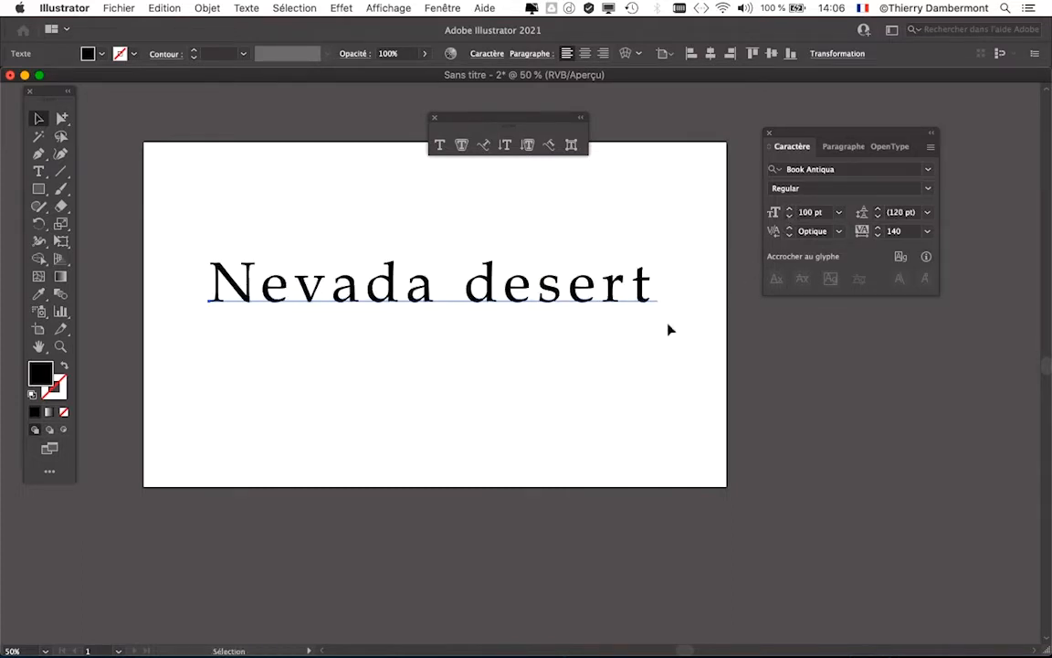
pyautogui.click(449, 369)
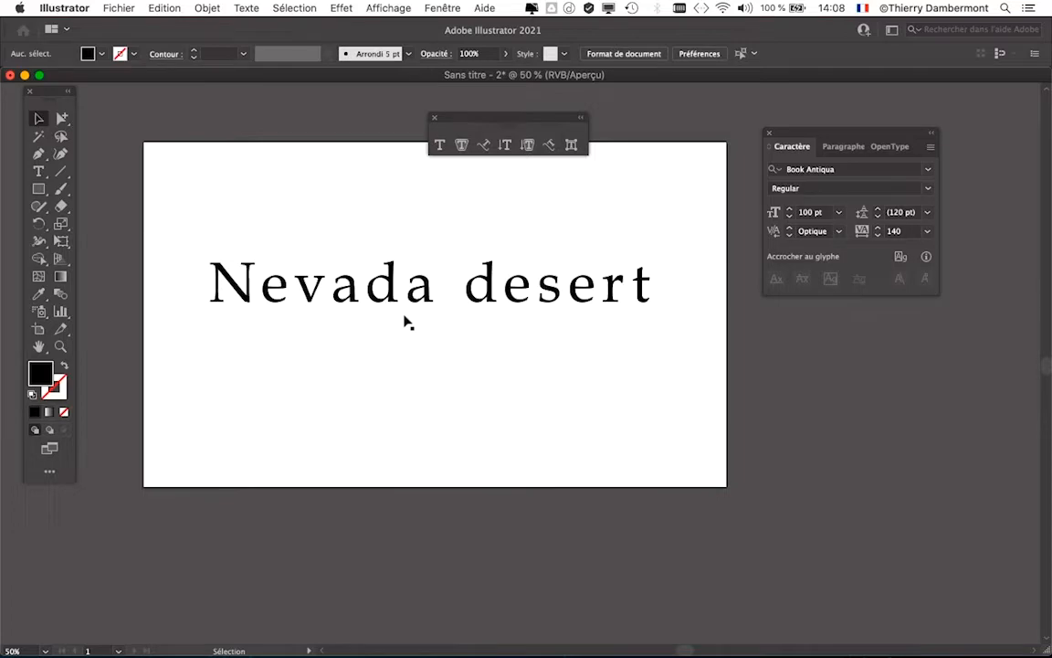
# Switch to Firefox and open the Amazon page of the book "White Space is Not Your Enemy" from its cover in the image results
pyautogui.moveTo(2, 439)
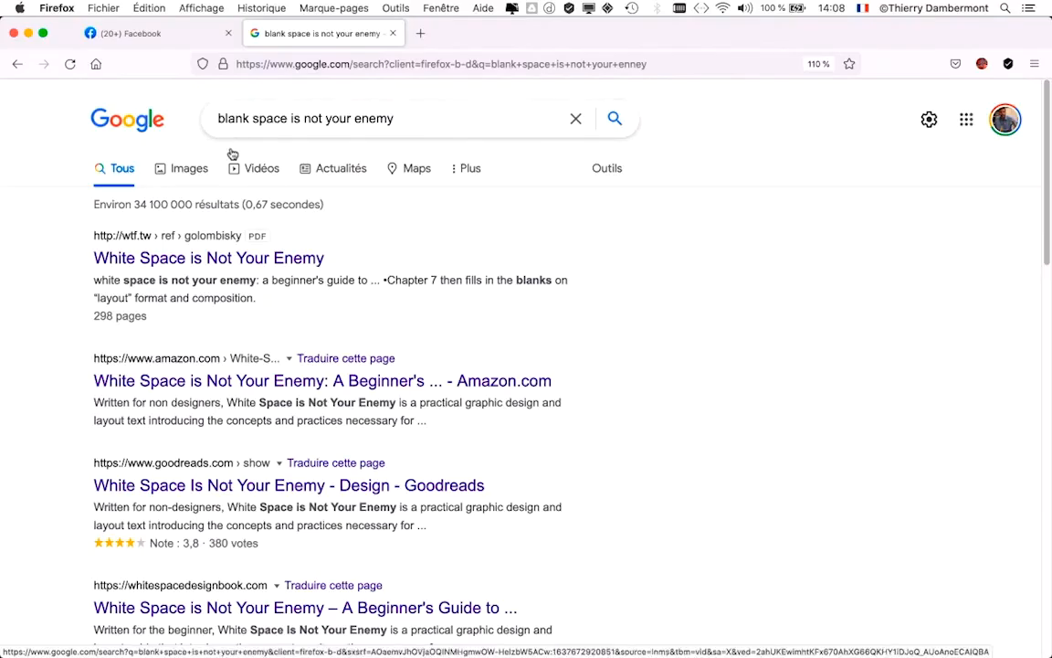
pyautogui.click(199, 172)
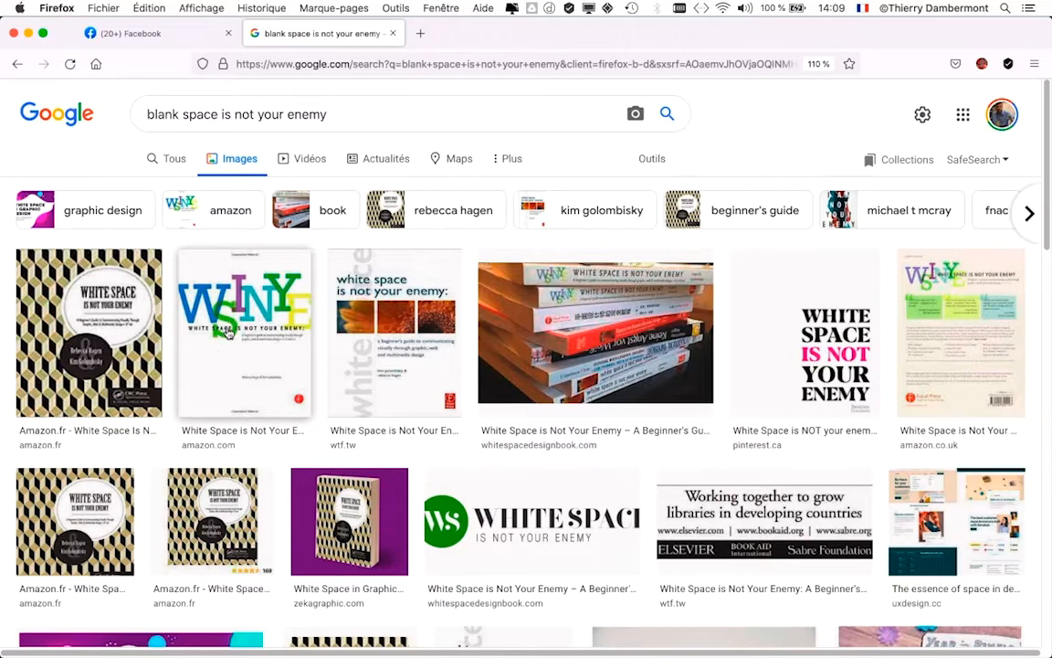
pyautogui.click(228, 334)
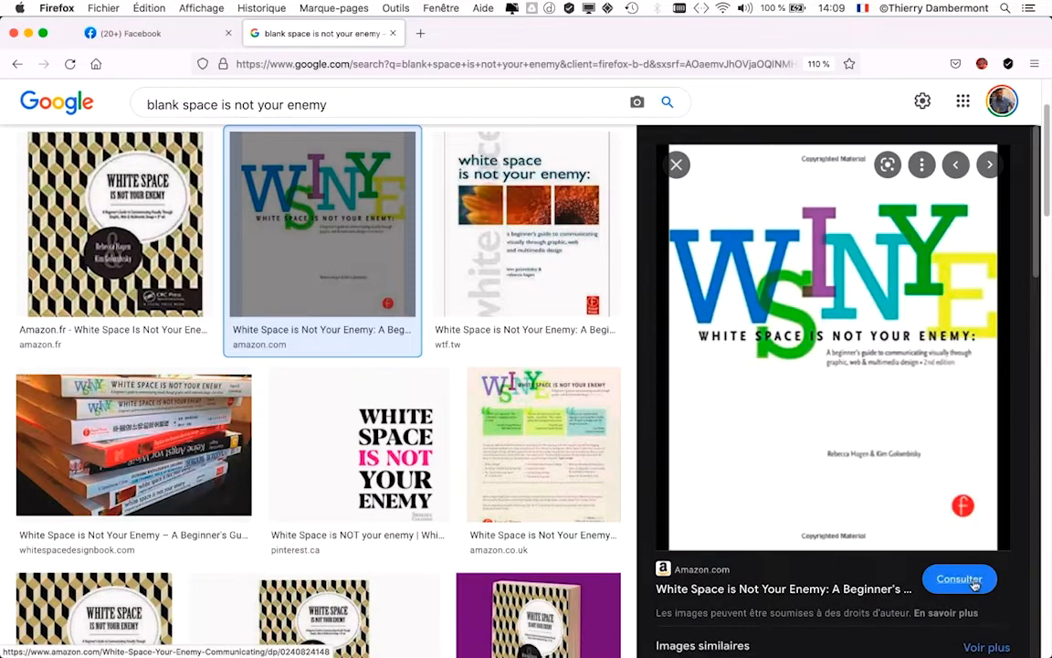
pyautogui.click(972, 582)
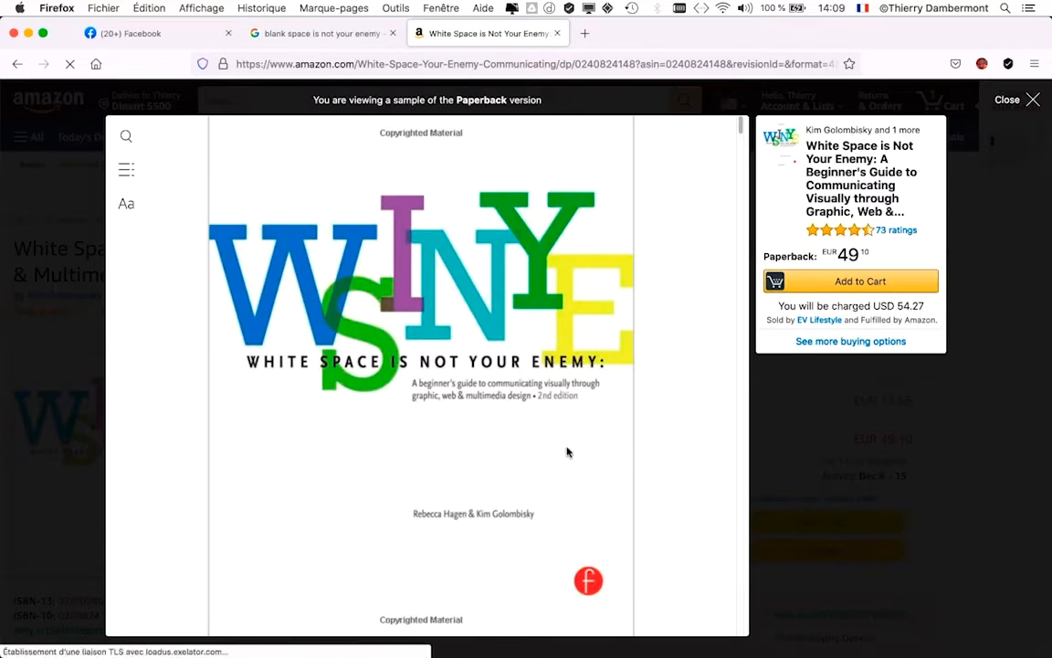
# Look through the book sample's table of contents, preface and chapter 1 pages on design
pyautogui.scroll(-15, 566, 452)
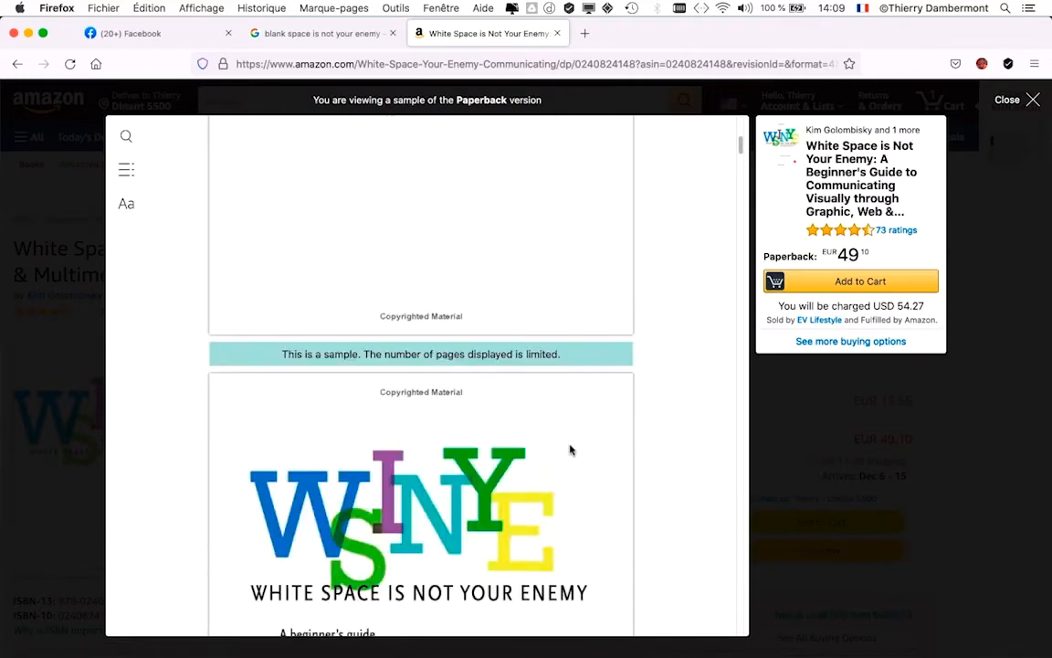
pyautogui.scroll(-15, 570, 450)
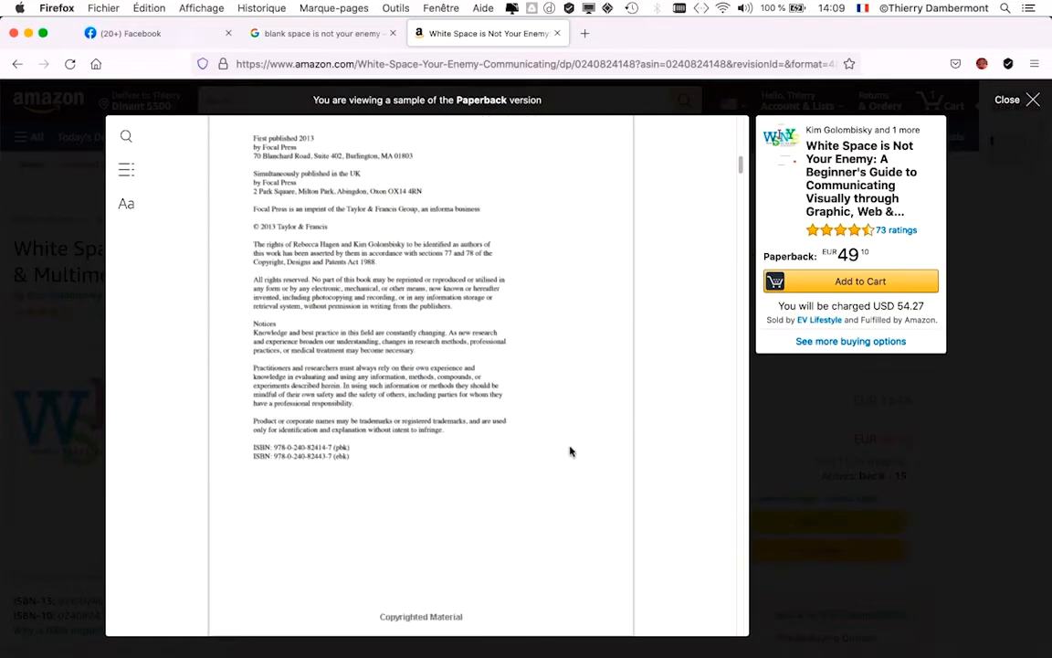
pyautogui.scroll(-15, 571, 451)
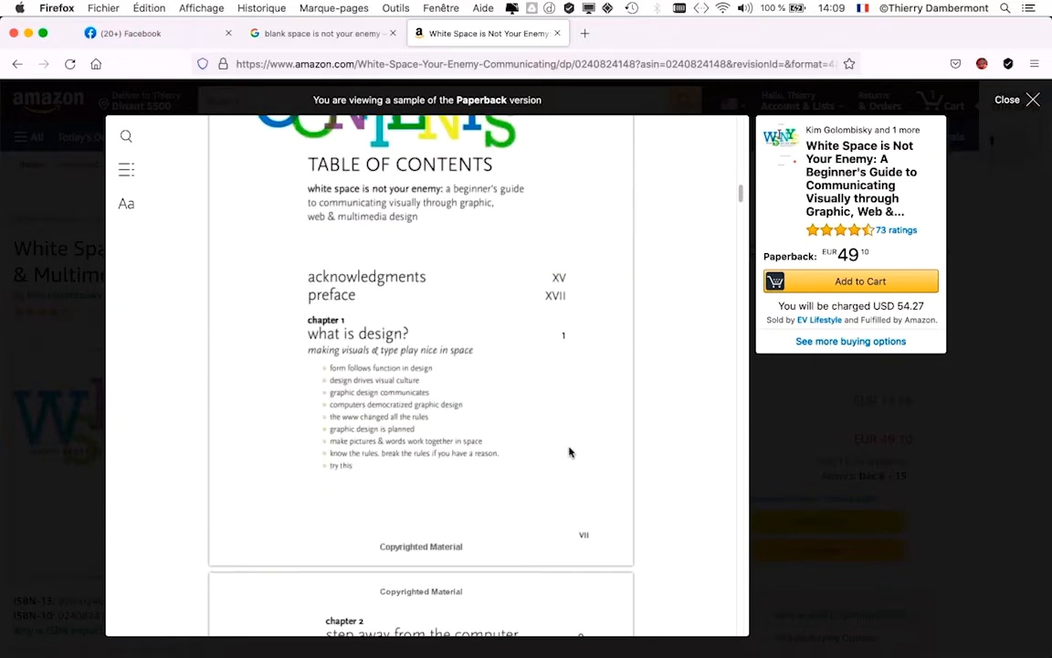
pyautogui.scroll(-15, 570, 451)
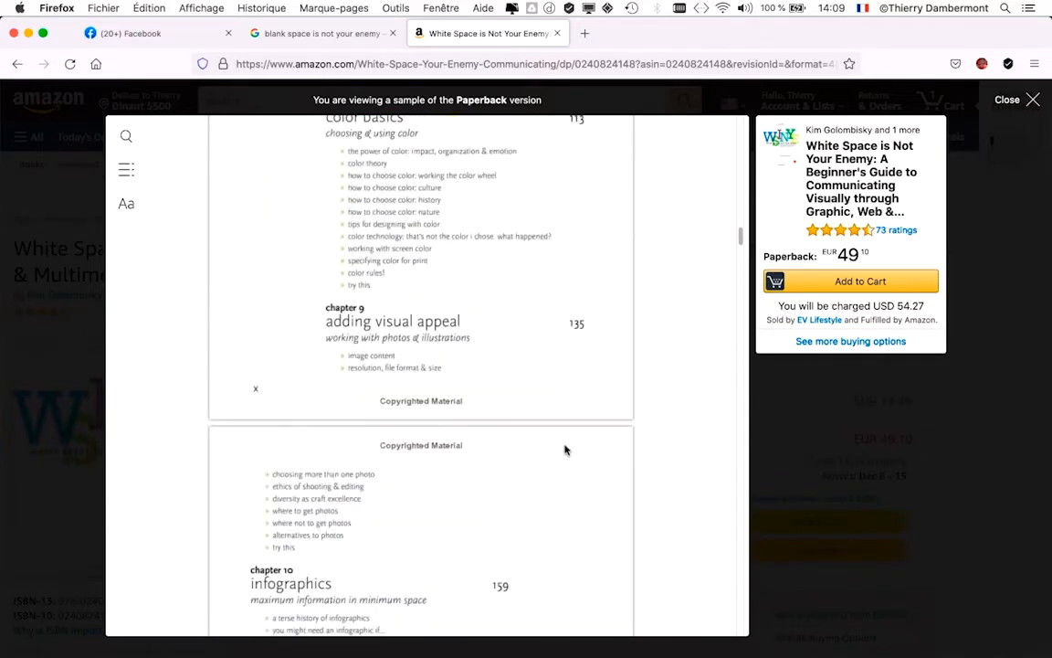
pyautogui.scroll(-15, 564, 450)
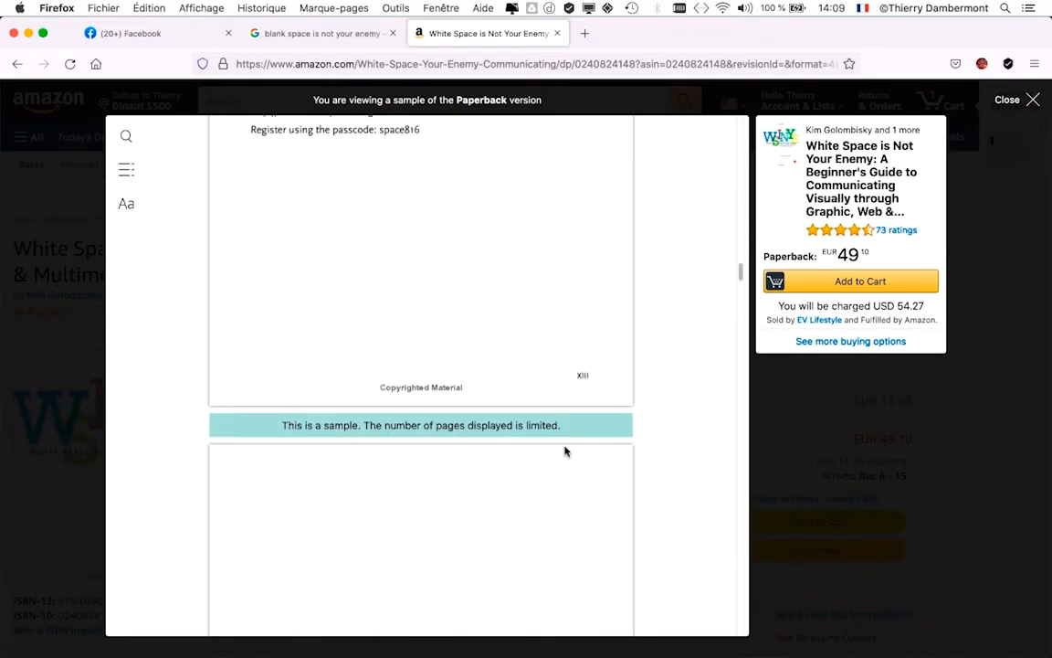
pyautogui.scroll(-5, 565, 450)
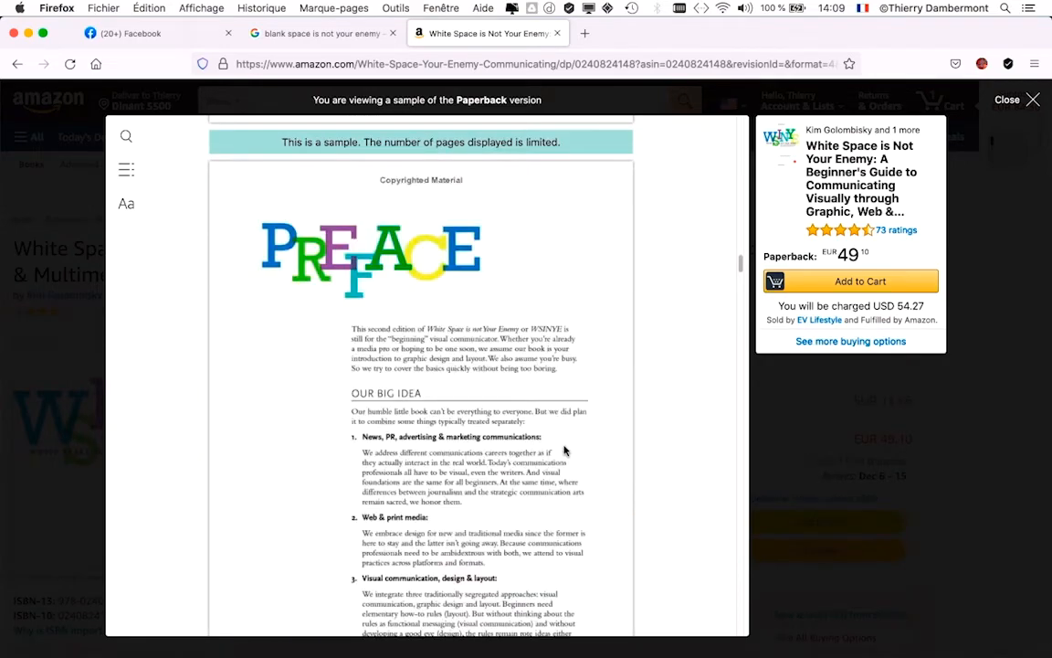
pyautogui.scroll(-15, 565, 450)
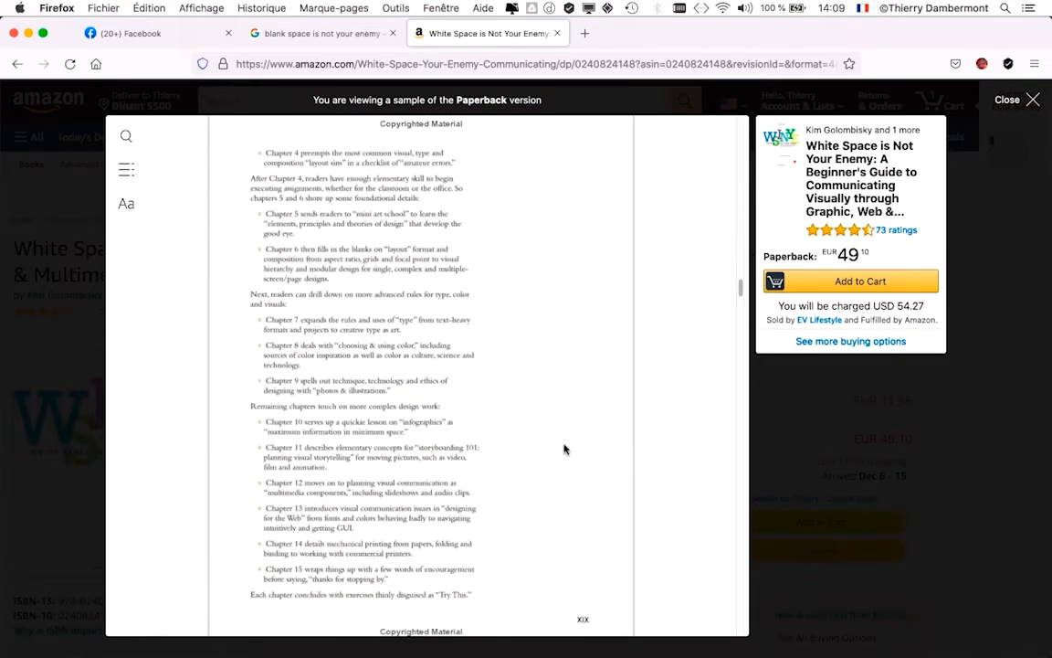
pyautogui.scroll(-15, 565, 449)
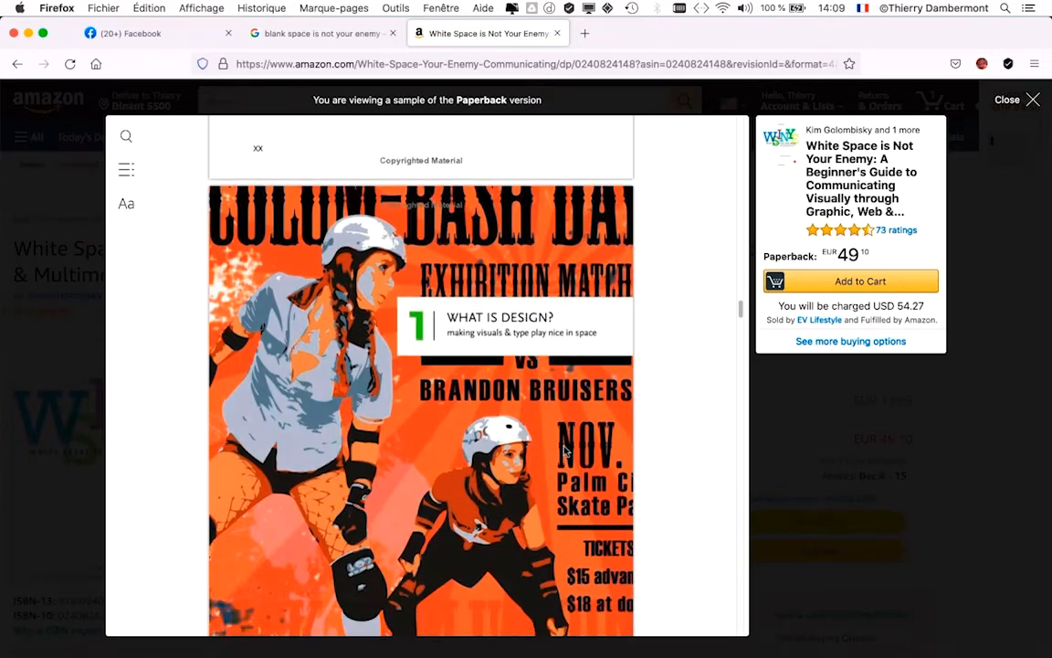
pyautogui.scroll(-10, 564, 450)
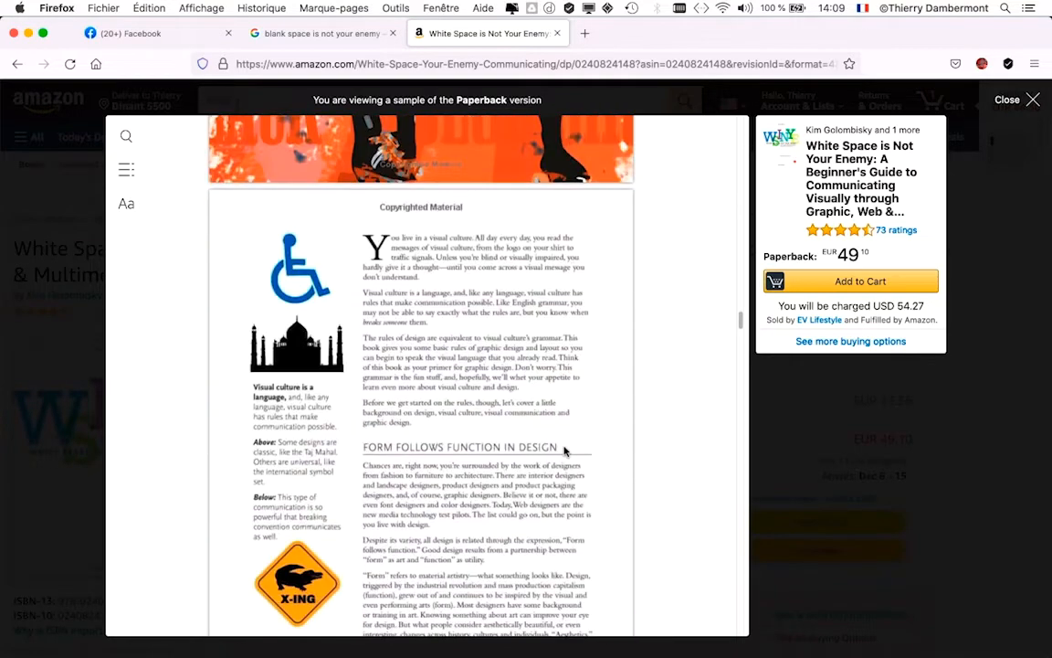
pyautogui.scroll(-10, 564, 450)
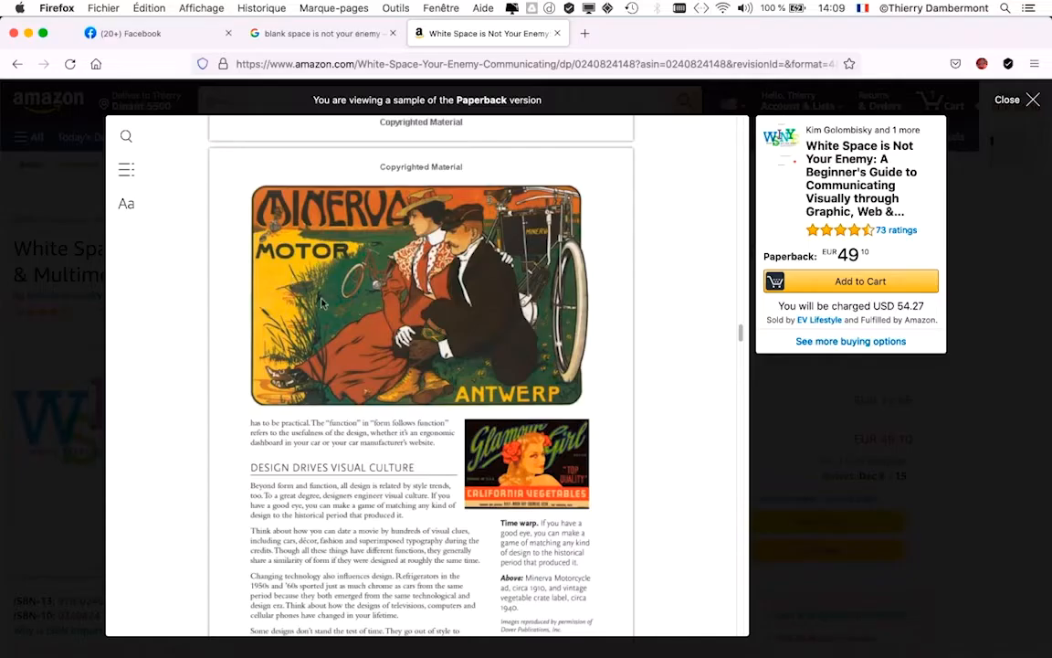
pyautogui.scroll(-12, 450, 411)
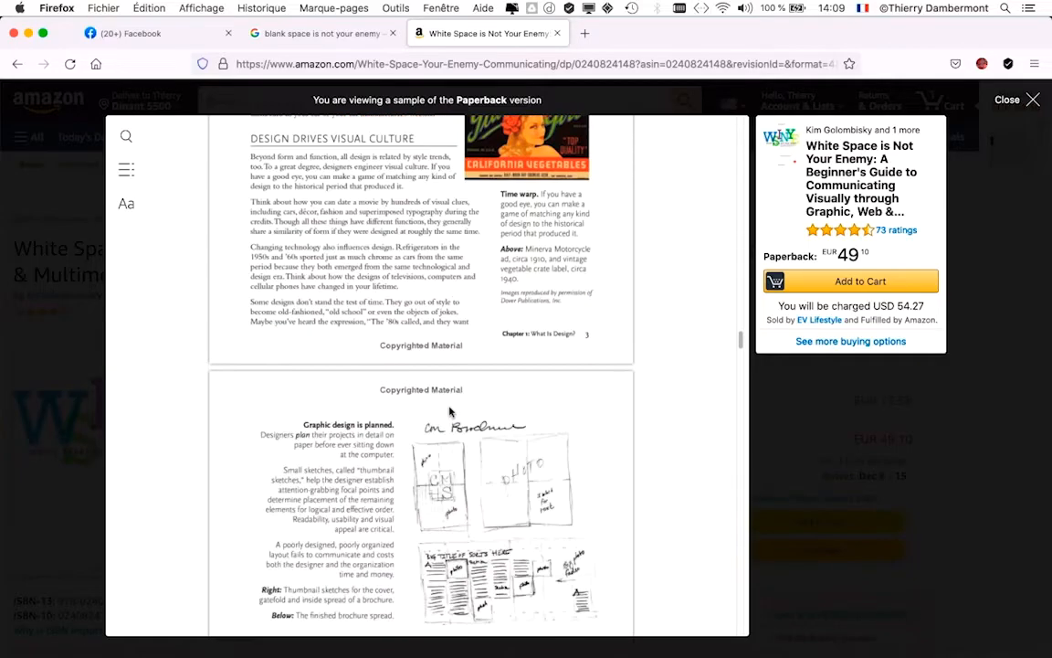
# Look through the rest of chapter 1 and the Research & Brainstorming pages of the book sample, up to the page 13 illustration
pyautogui.scroll(-12, 449, 411)
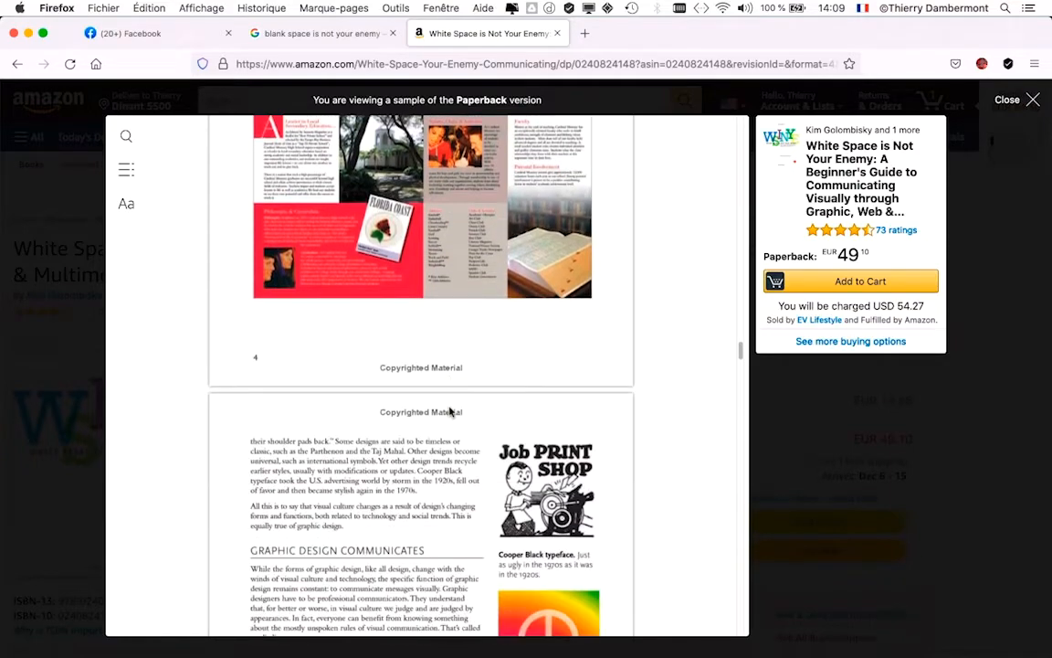
pyautogui.scroll(-12, 449, 412)
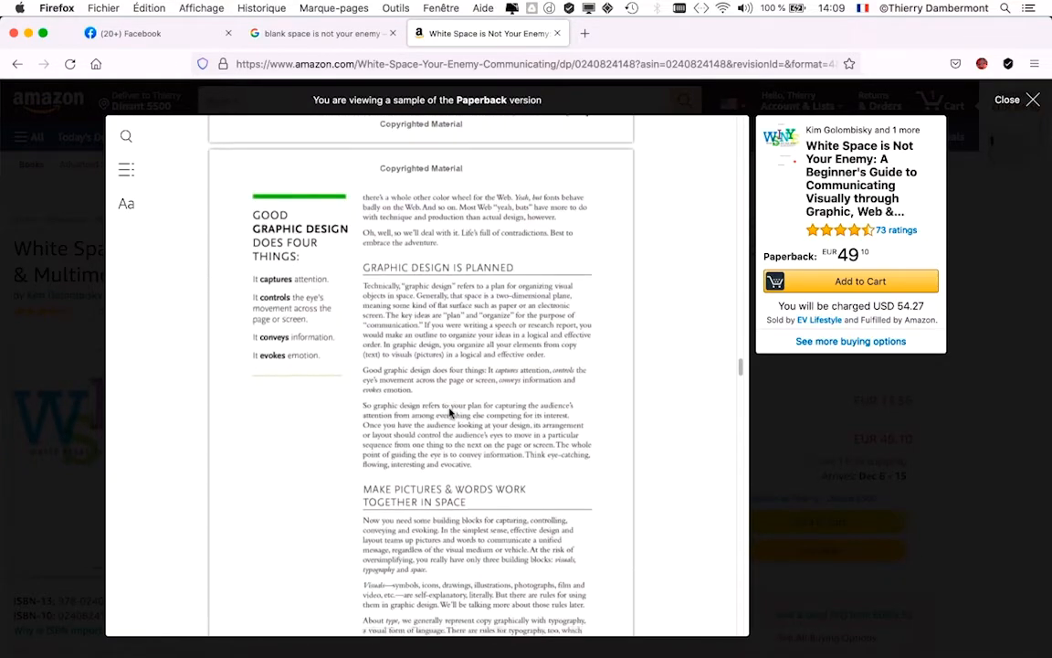
pyautogui.scroll(-12, 449, 414)
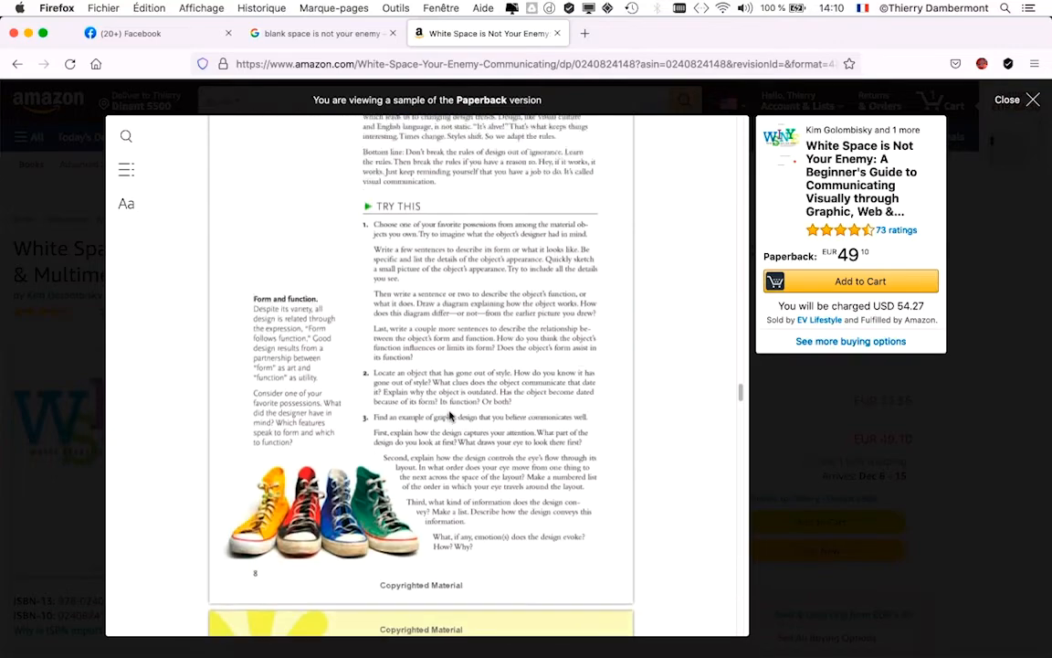
pyautogui.scroll(-12, 450, 417)
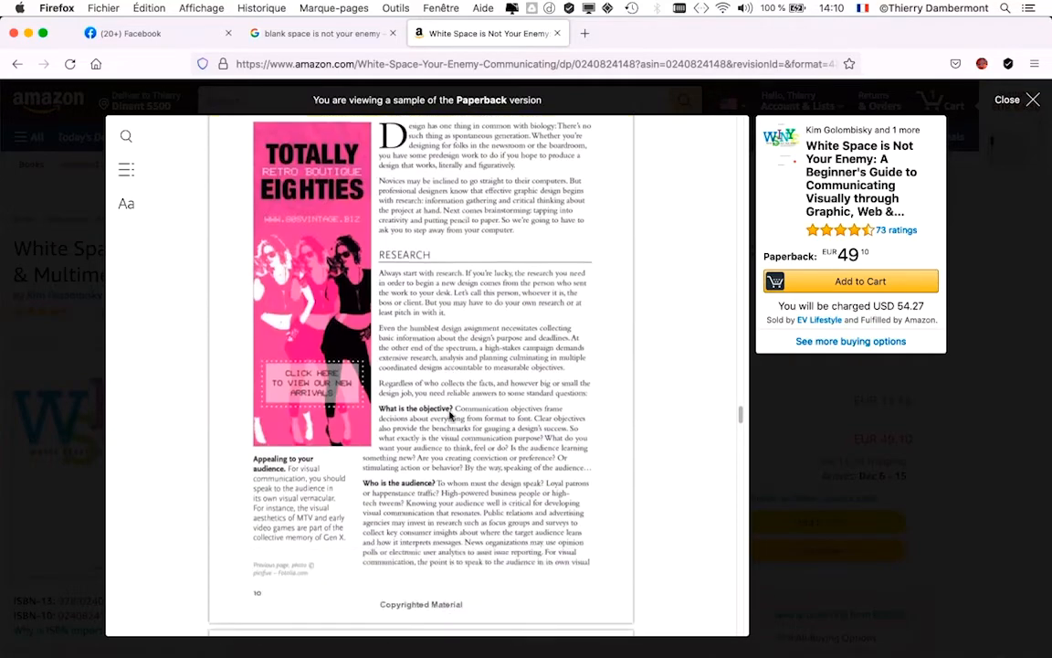
pyautogui.scroll(-10, 450, 417)
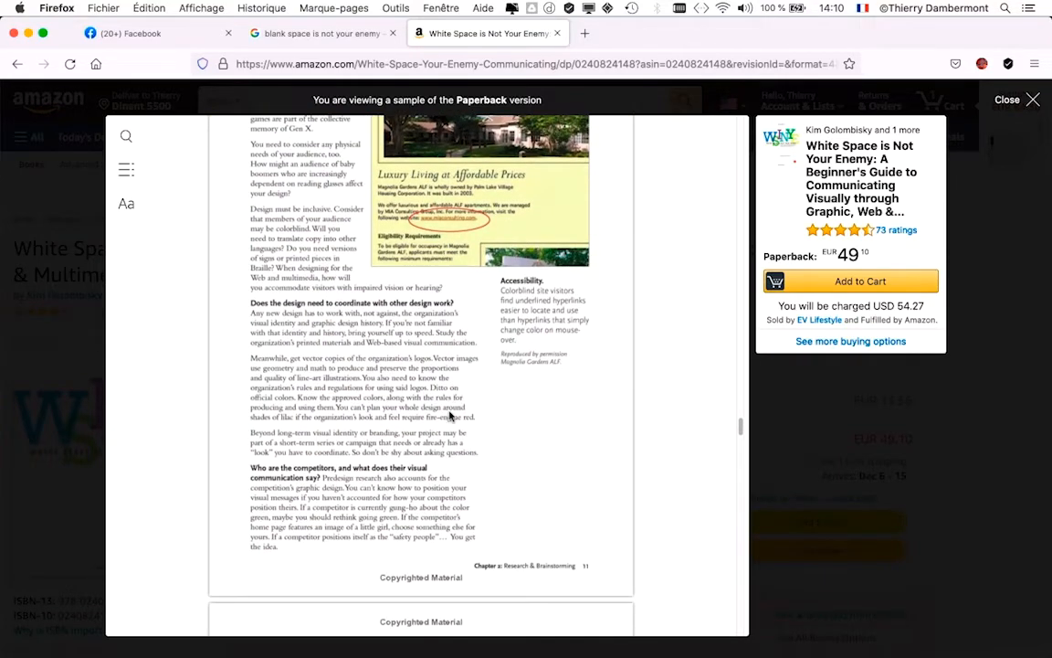
pyautogui.scroll(-10, 450, 416)
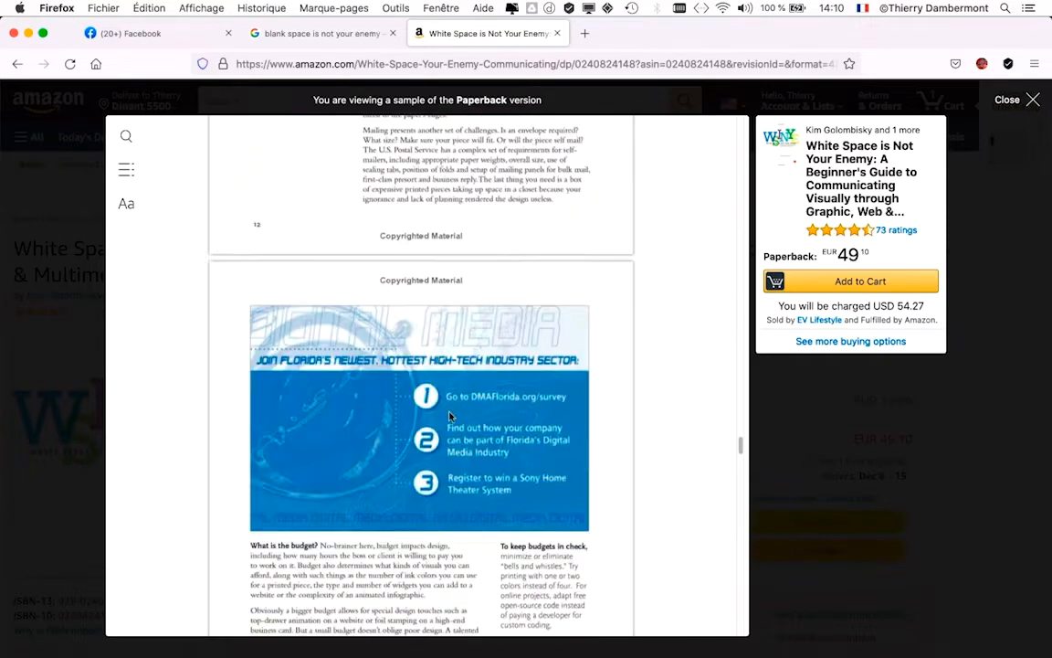
pyautogui.scroll(-6, 475, 276)
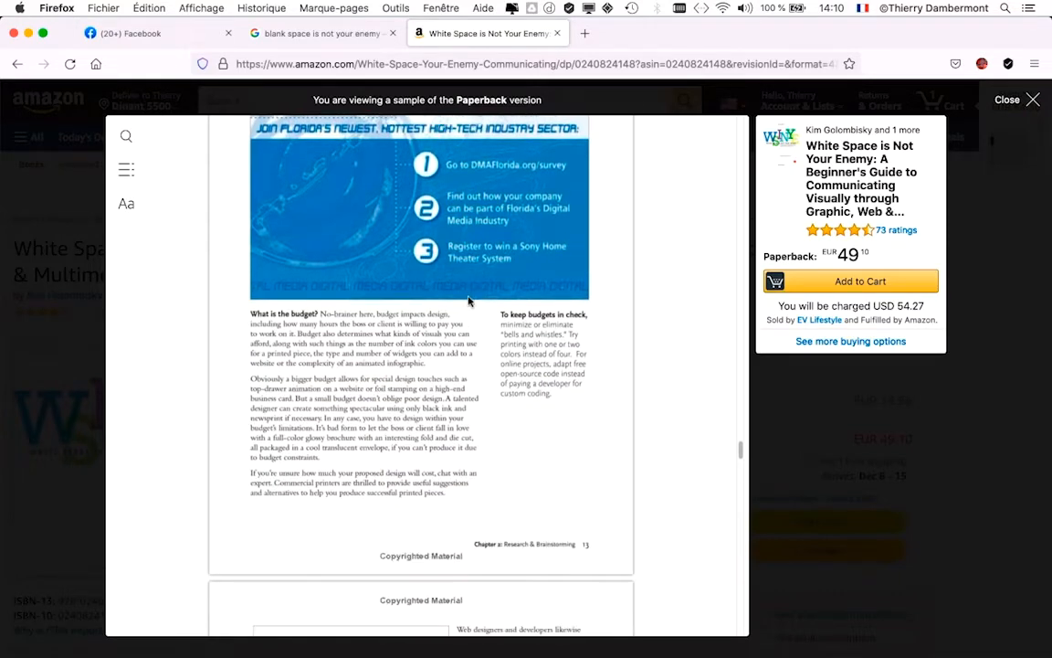
pyautogui.scroll(5, 470, 302)
pyautogui.scroll(3, 470, 303)
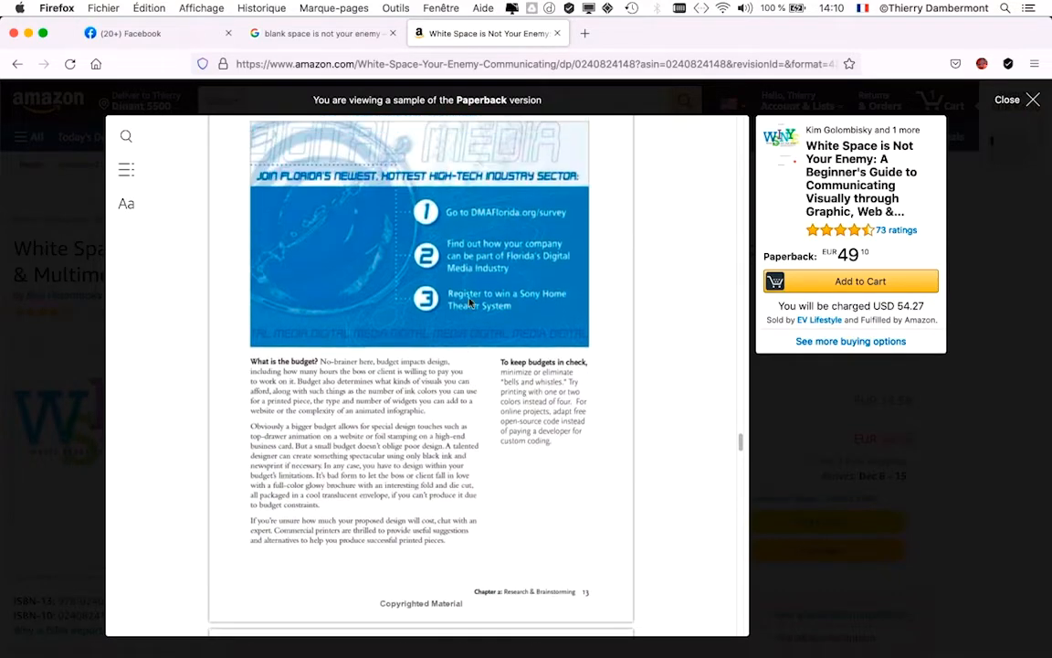
pyautogui.scroll(1, 291, 215)
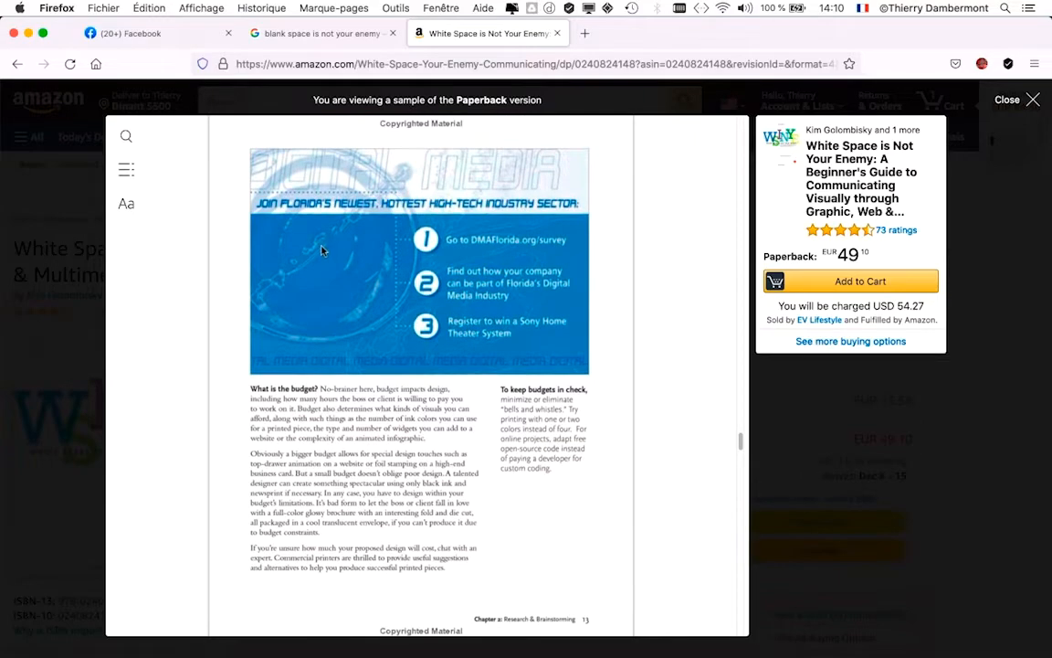
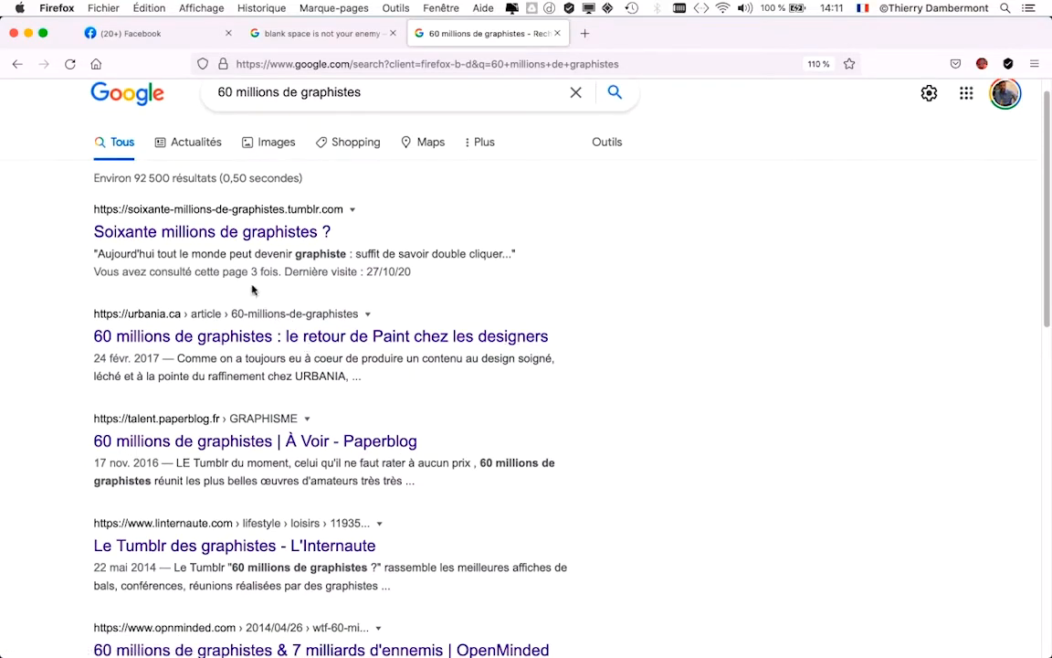
# Open the "Soixante millions de graphistes ?" Tumblr site from the search results in a new tab and accept its cookie notice
pyautogui.keyDown('super'); pyautogui.click(169, 232); pyautogui.keyUp('super')
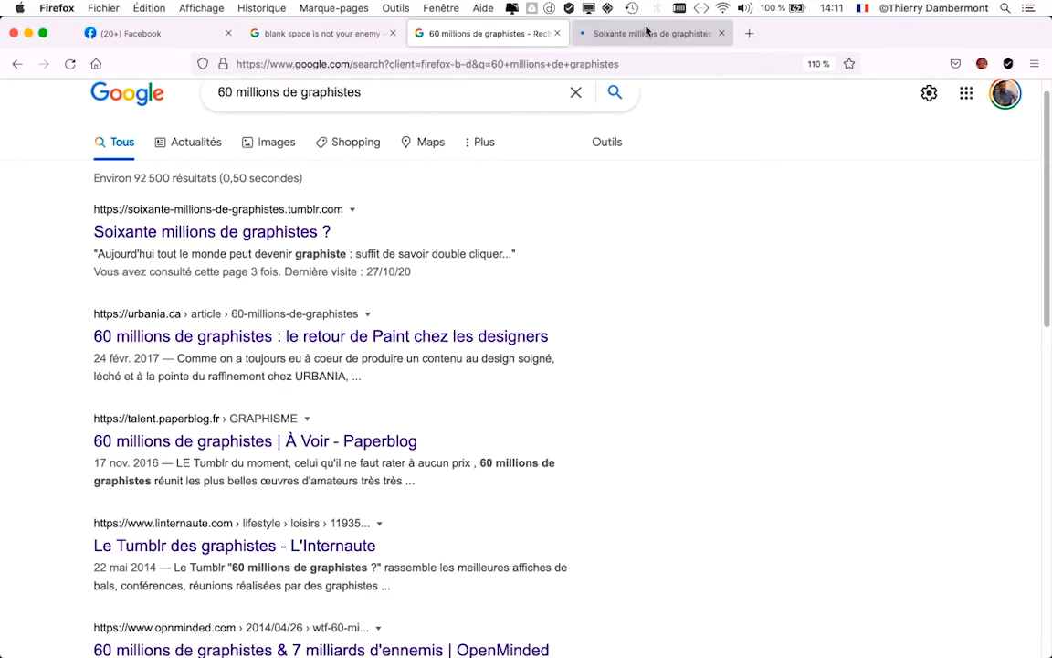
pyautogui.click(644, 34)
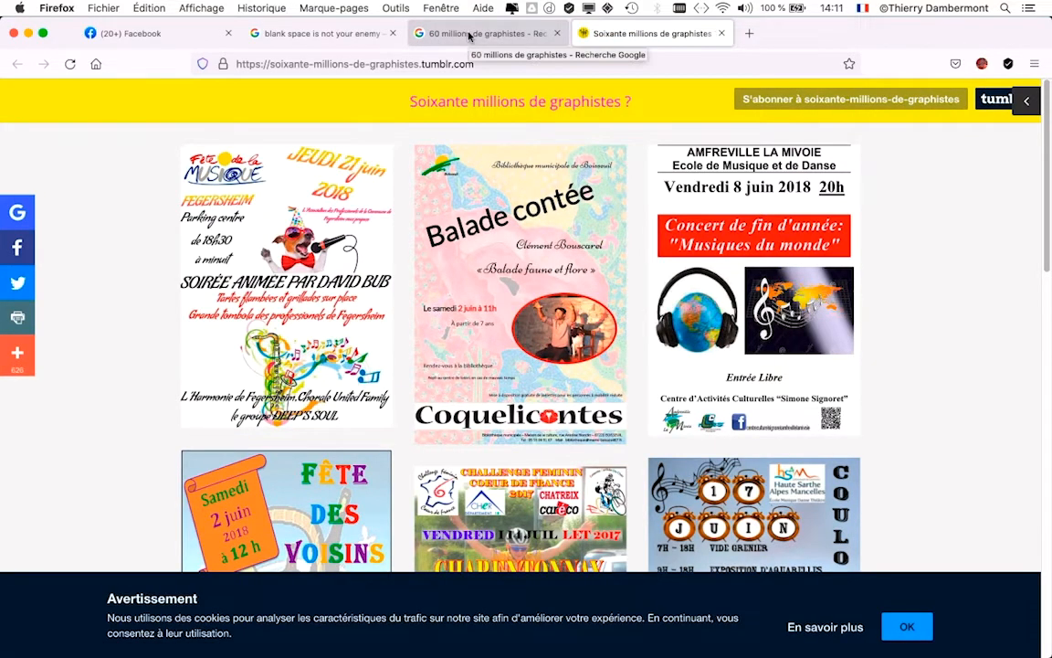
pyautogui.click(469, 34)
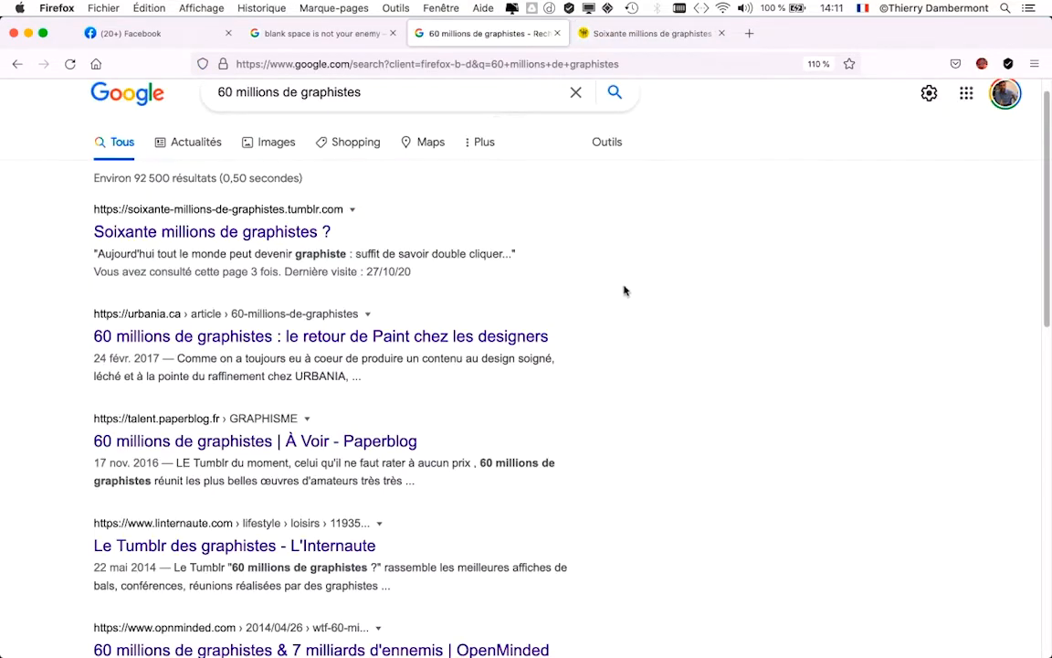
pyautogui.scroll(-2, 625, 290)
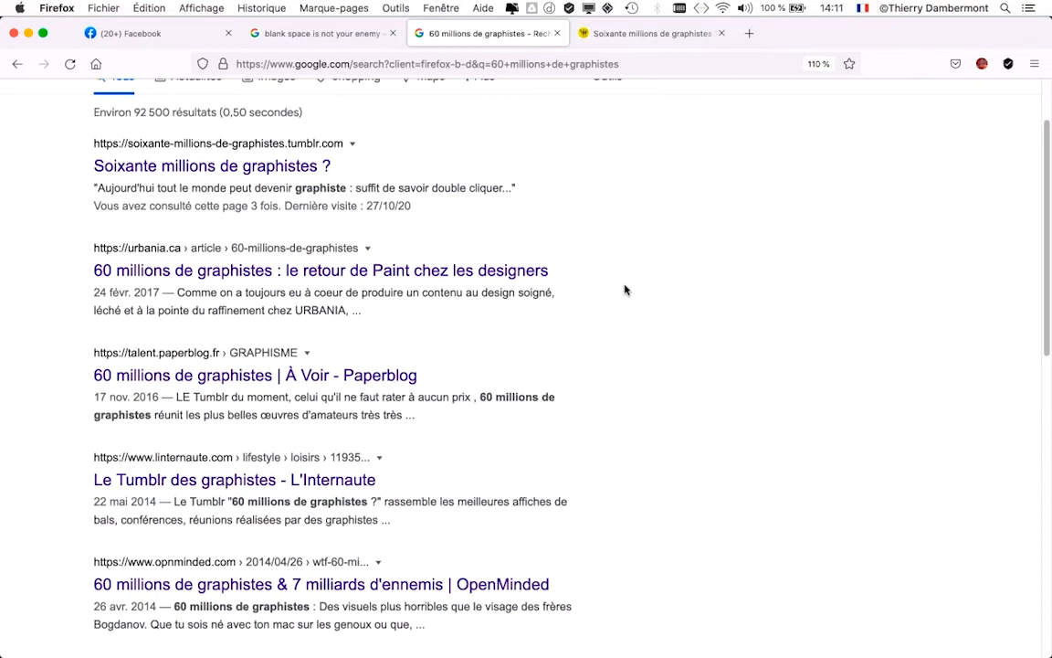
pyautogui.scroll(3, 625, 291)
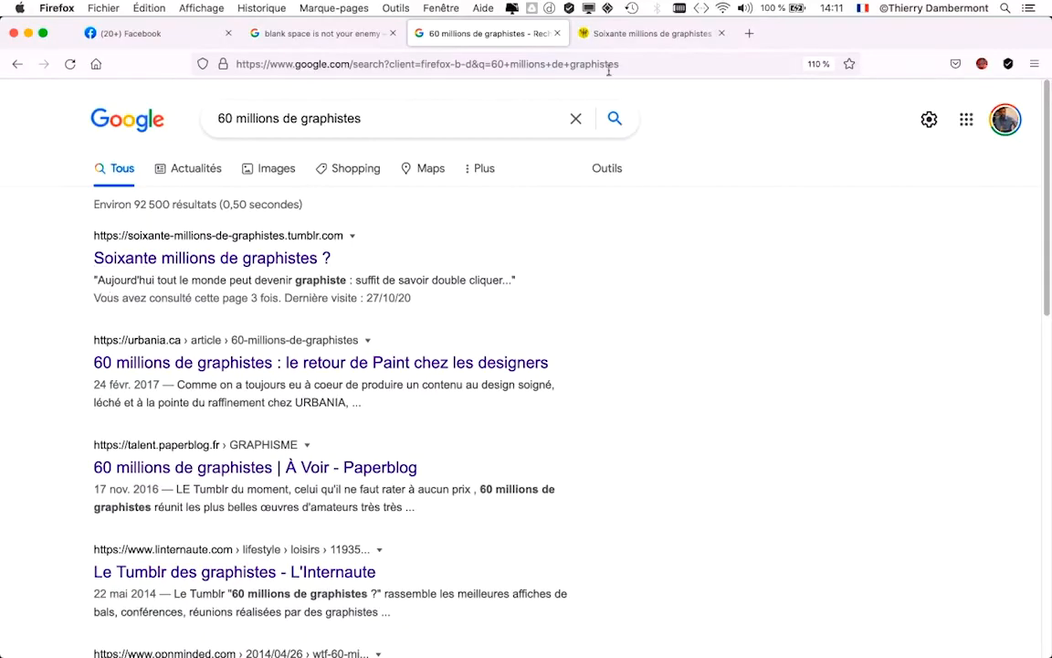
pyautogui.click(620, 36)
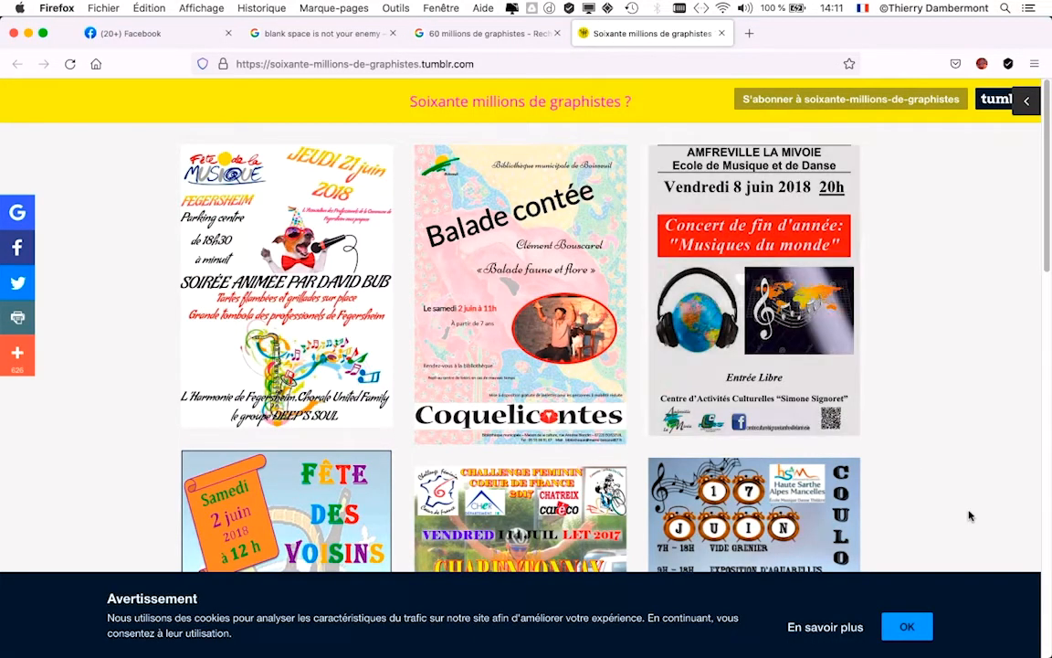
pyautogui.click(908, 627)
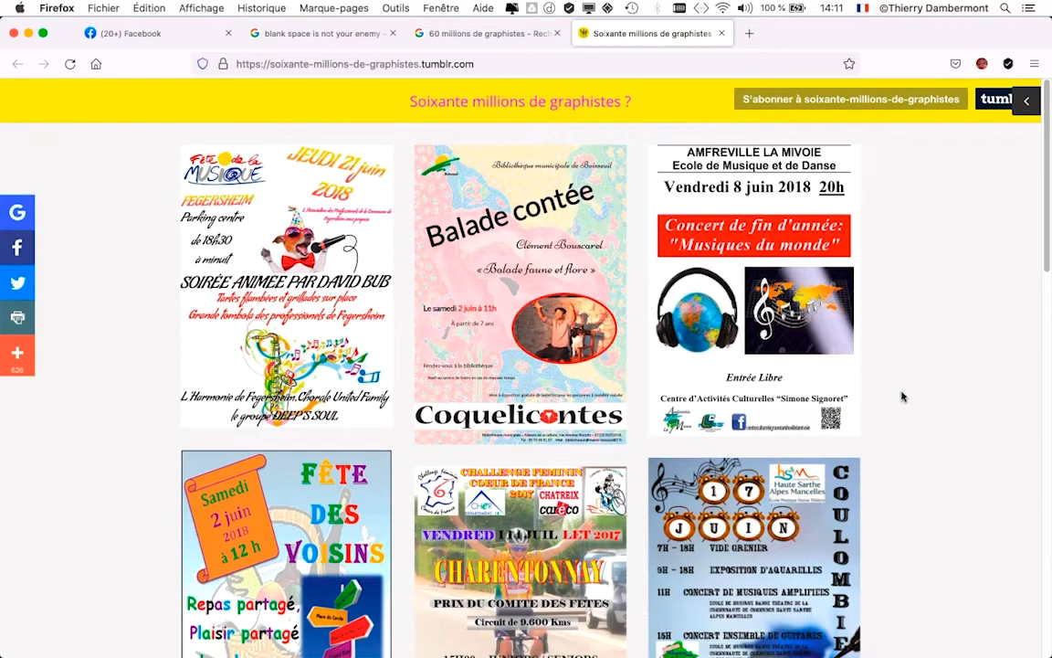
# Examine the layout, typography and use of space in the first rows of amateur event posters on the Tumblr site
pyautogui.scroll(-2, 901, 397)
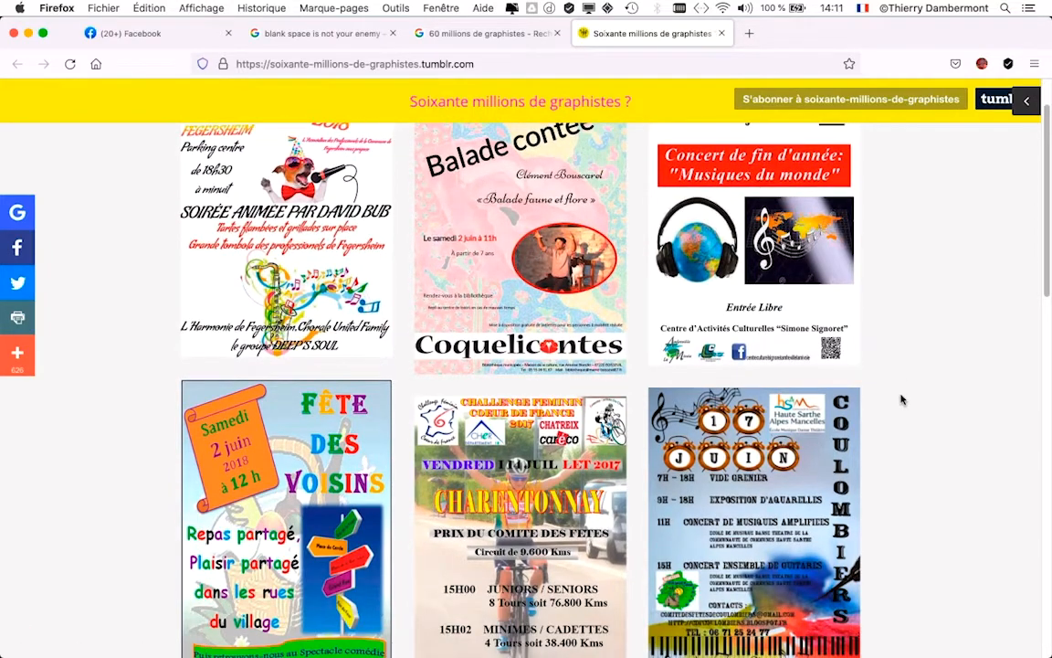
pyautogui.scroll(3, 901, 399)
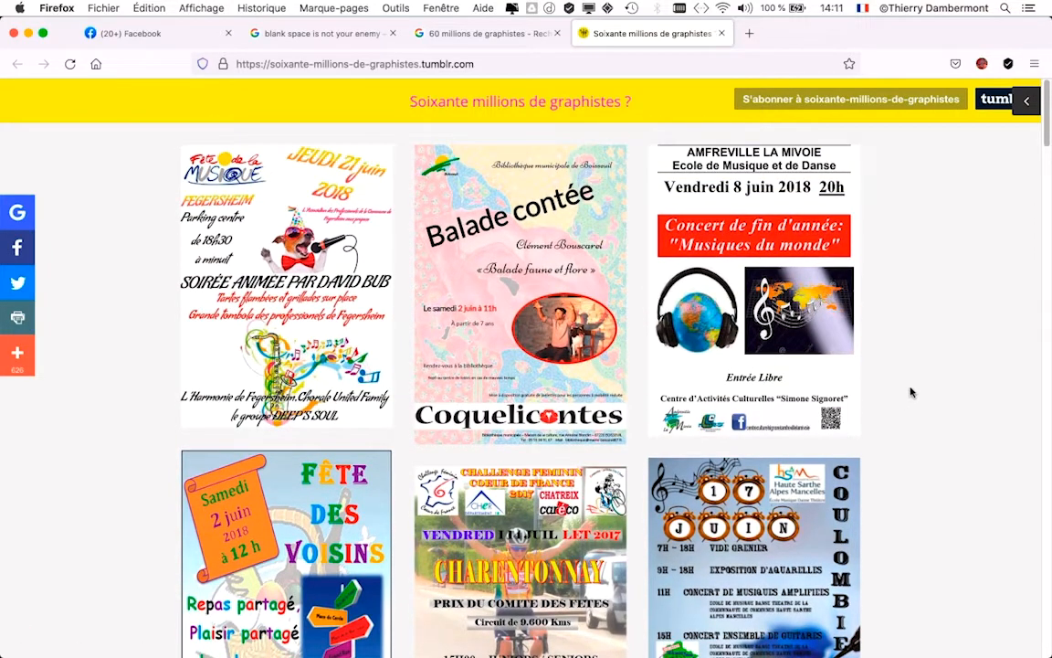
pyautogui.scroll(-5, 911, 393)
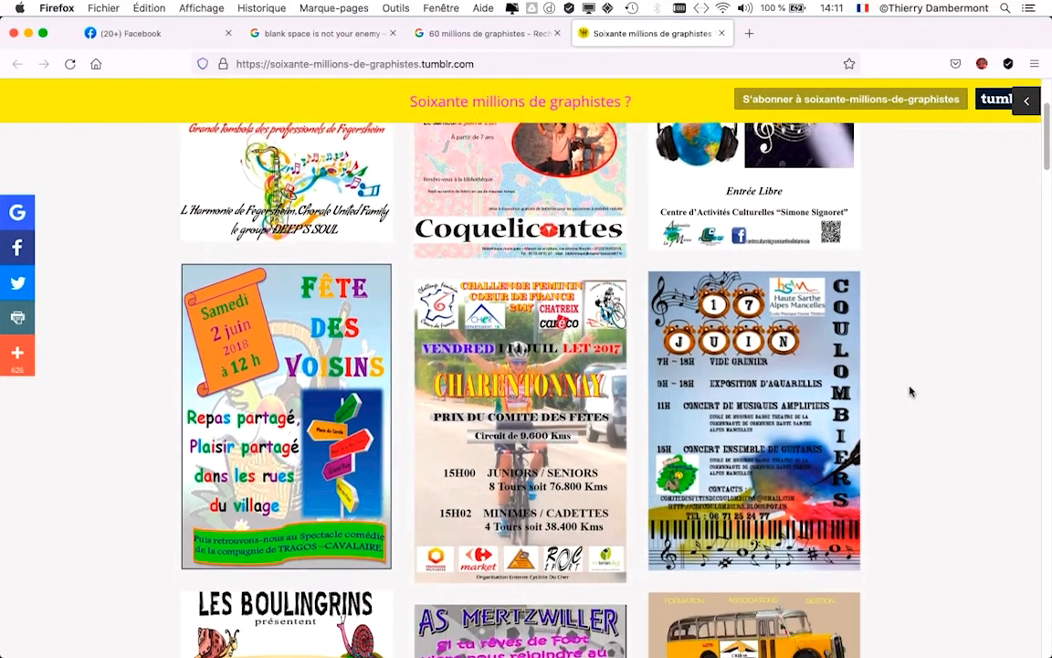
pyautogui.scroll(-2, 910, 392)
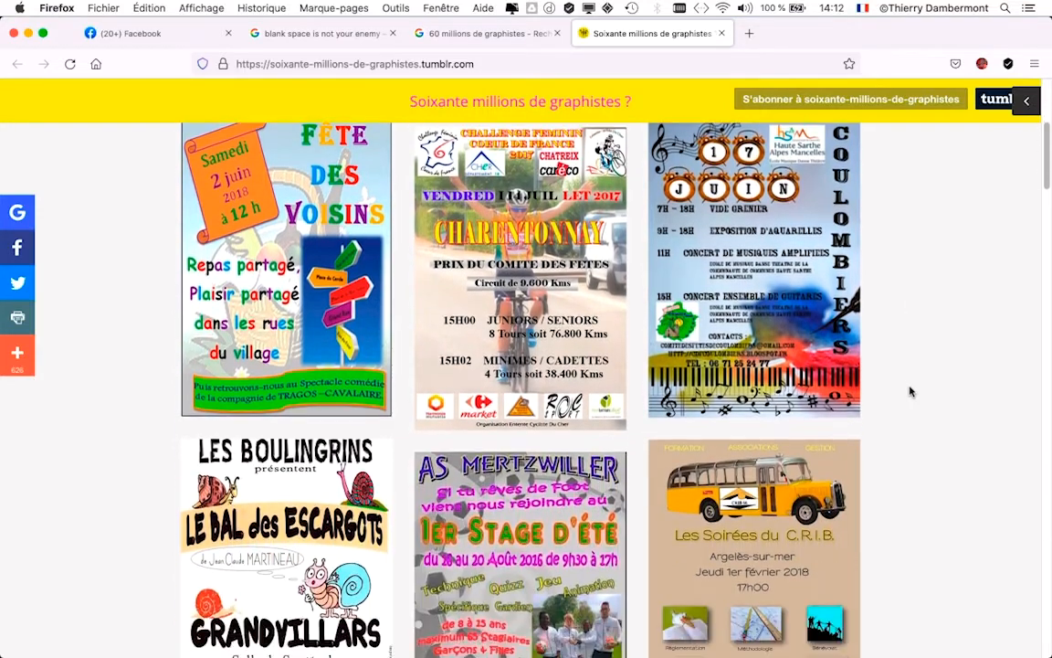
pyautogui.scroll(-2, 911, 392)
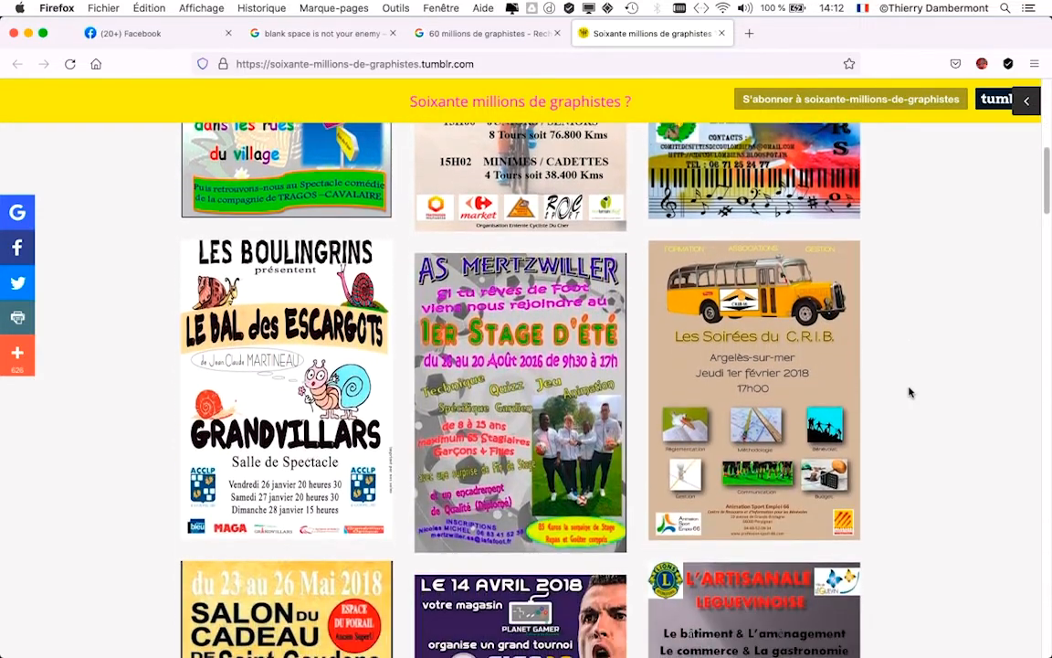
pyautogui.scroll(-2, 911, 393)
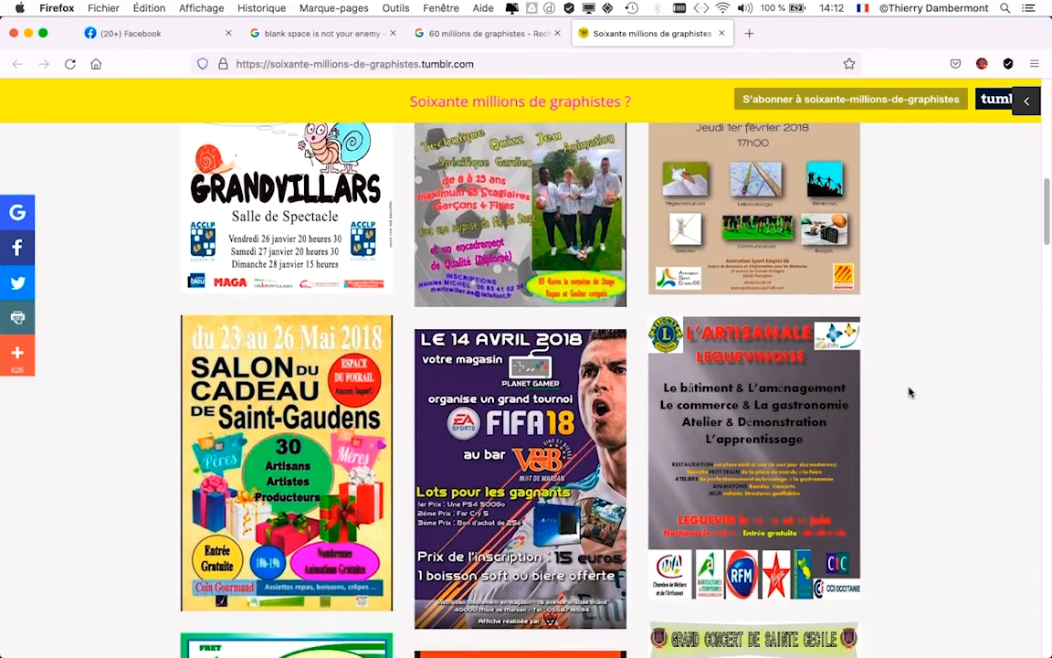
pyautogui.scroll(-1, 910, 392)
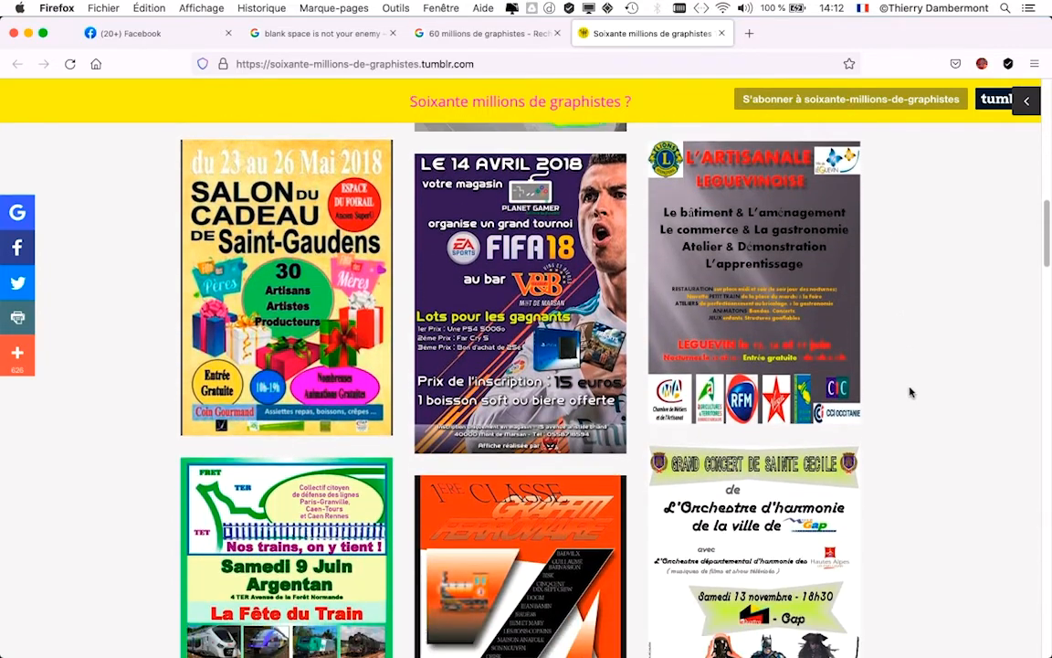
pyautogui.scroll(-3, 910, 392)
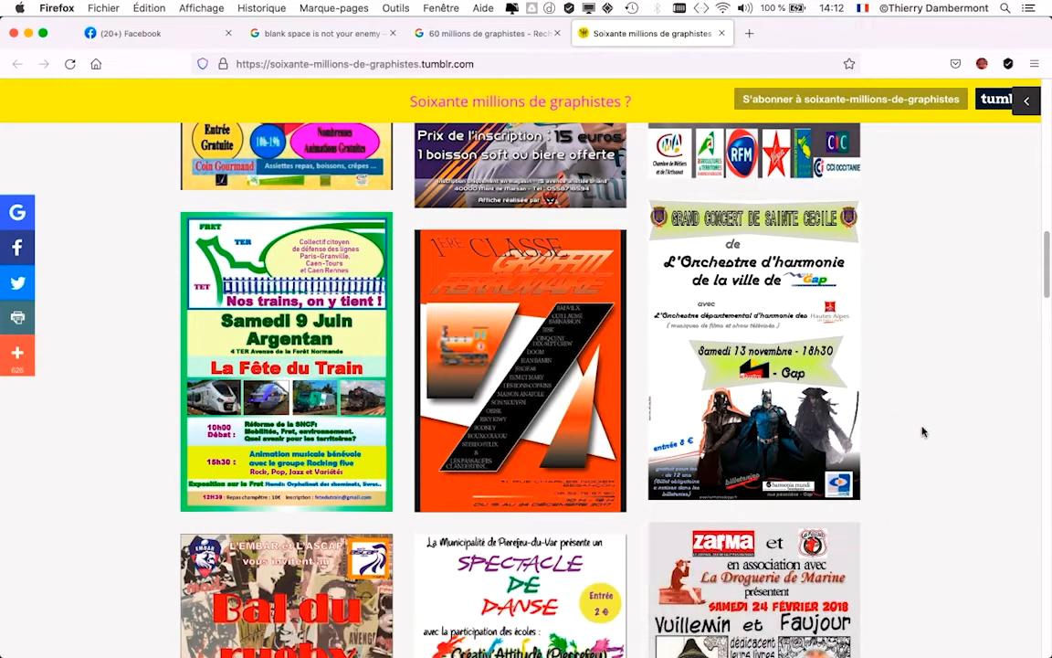
pyautogui.scroll(-10, 922, 432)
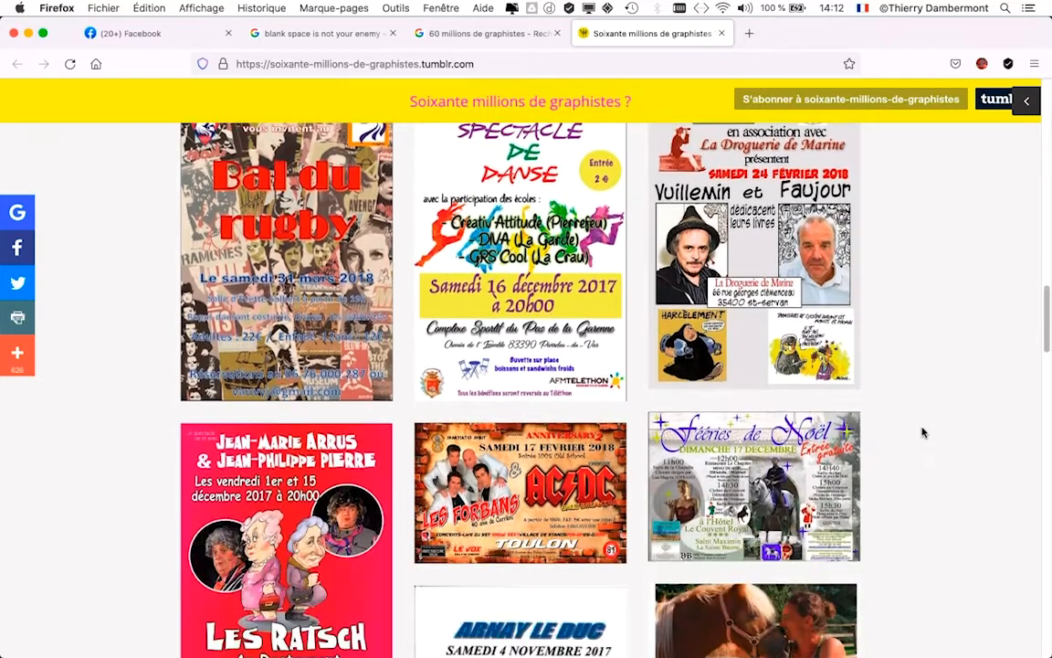
pyautogui.scroll(-6, 922, 432)
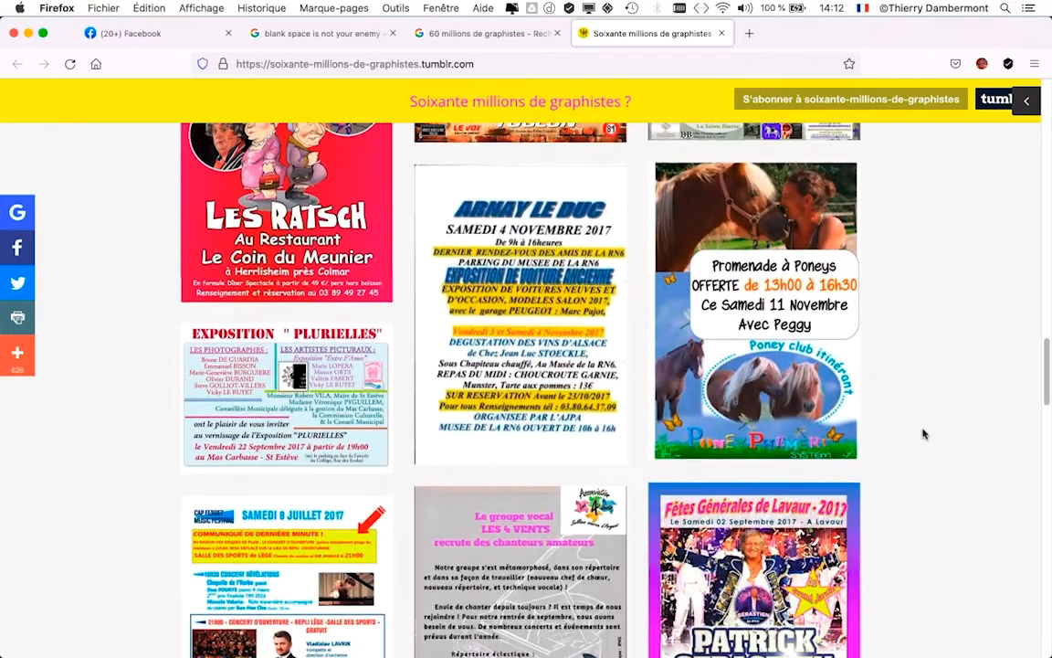
# Enlarge the Tumblr page to 120% and examine the crowded layouts of the posters further down the gallery
pyautogui.press('super+plus')
pyautogui.press('super+plus')
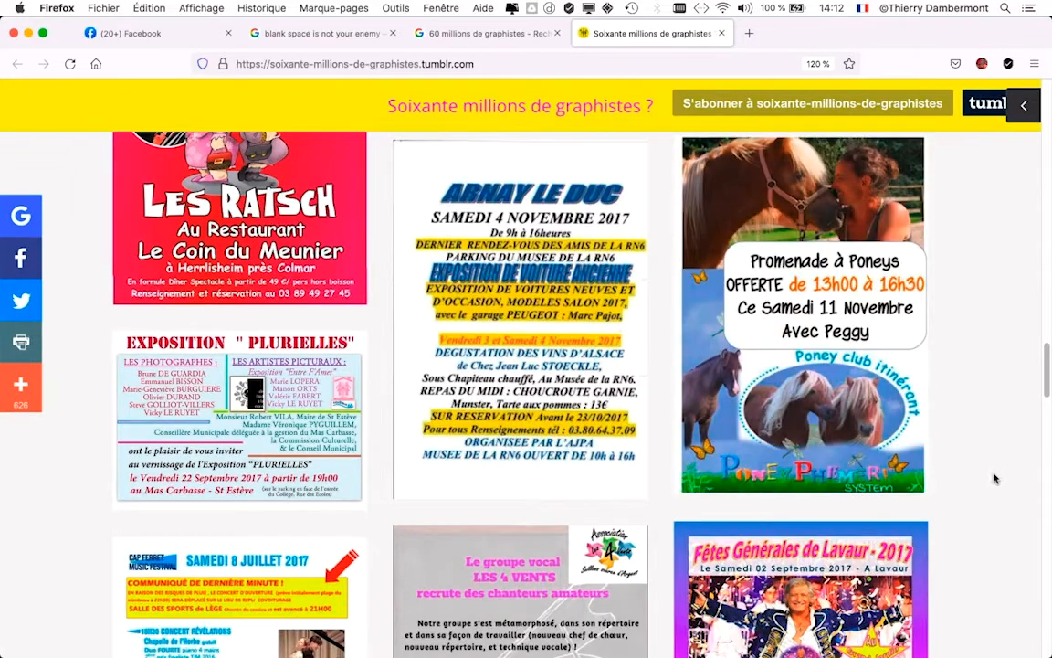
pyautogui.scroll(-6, 995, 447)
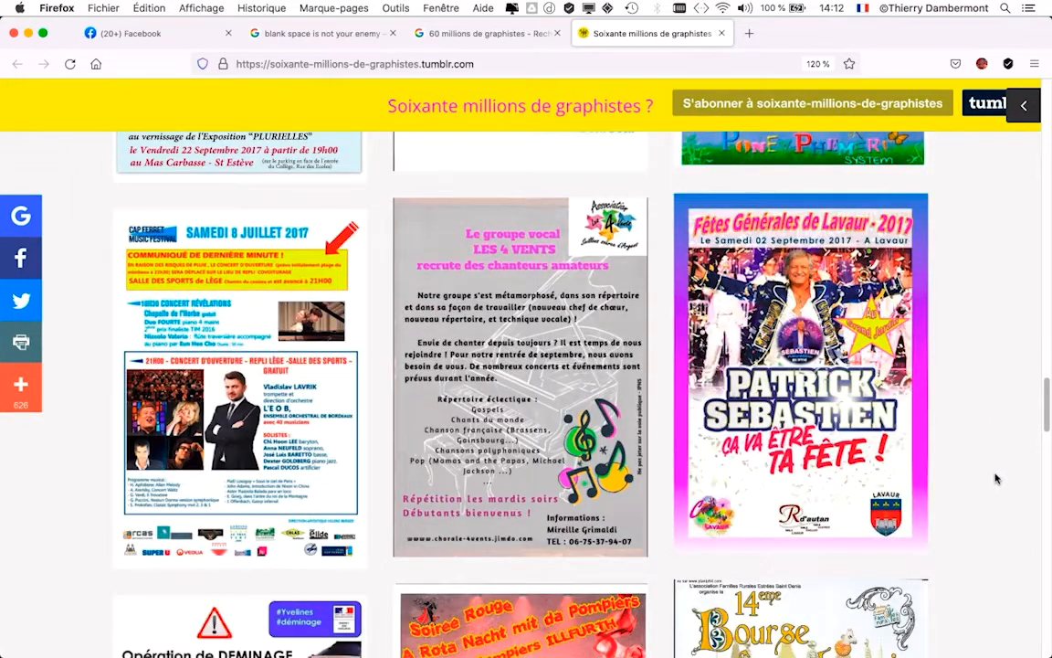
pyautogui.scroll(-7, 996, 478)
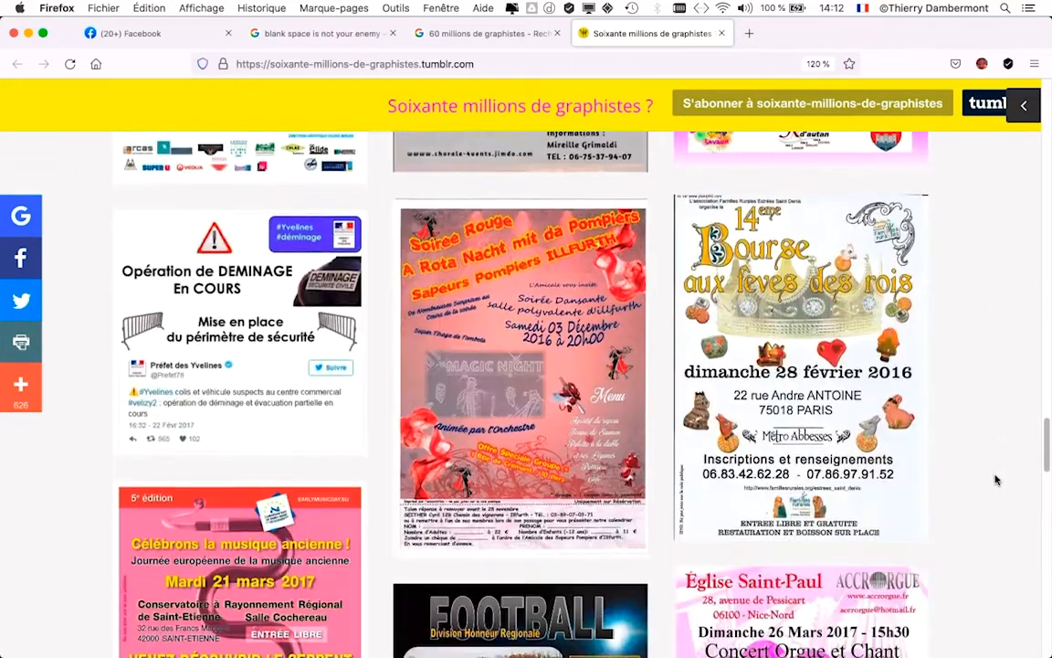
pyautogui.scroll(6, 996, 479)
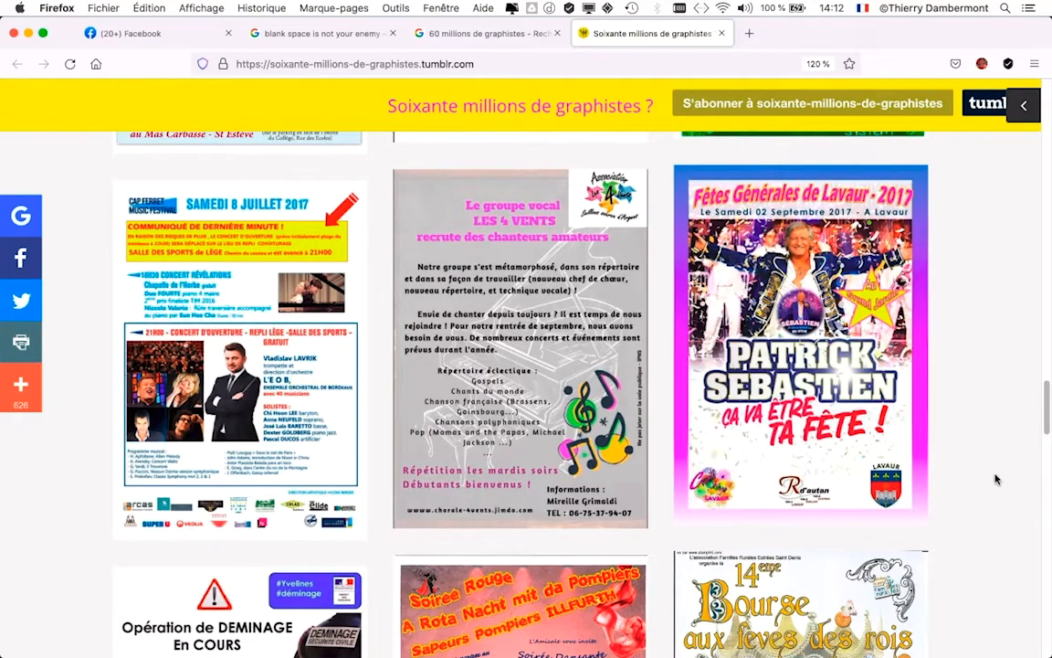
pyautogui.scroll(-12, 996, 479)
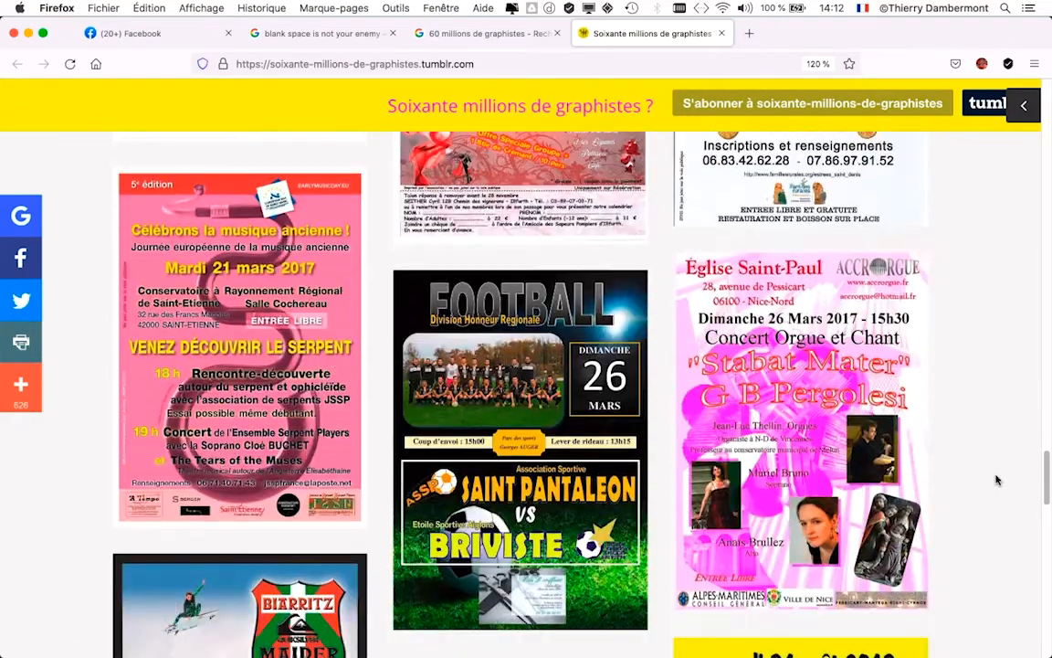
pyautogui.moveTo(240, 347)
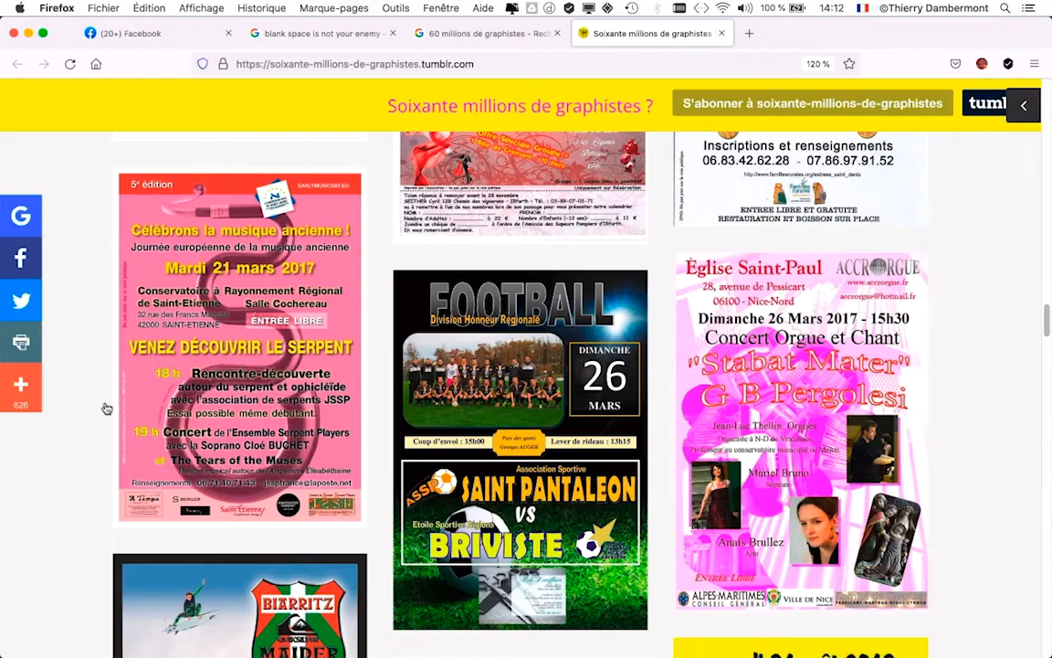
pyautogui.moveTo(801, 412)
pyautogui.scroll(-3, 954, 414)
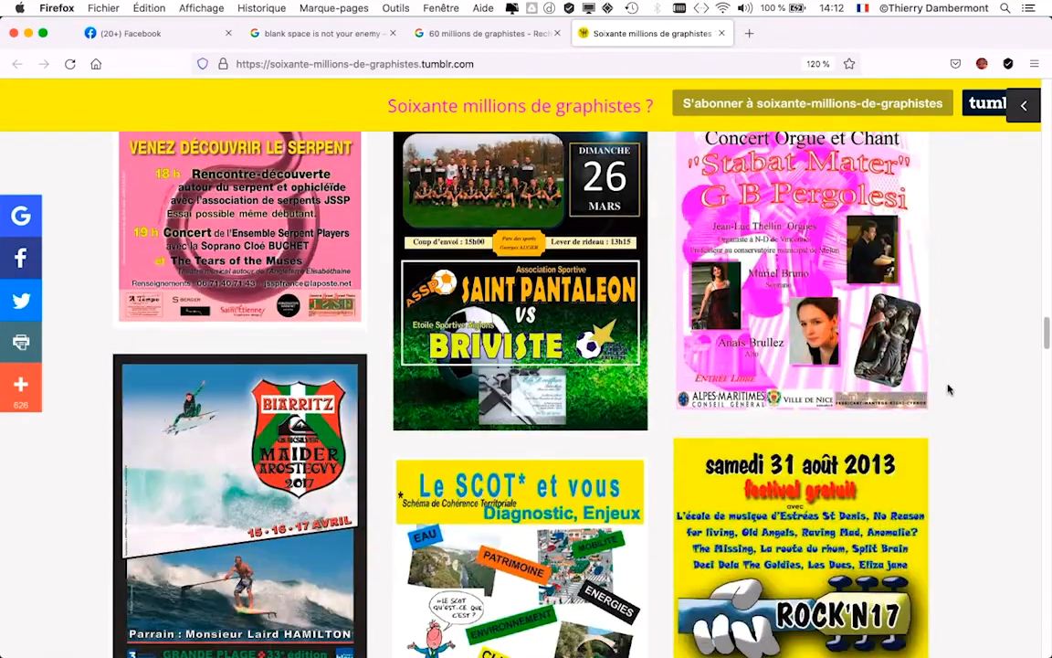
pyautogui.scroll(-15, 938, 303)
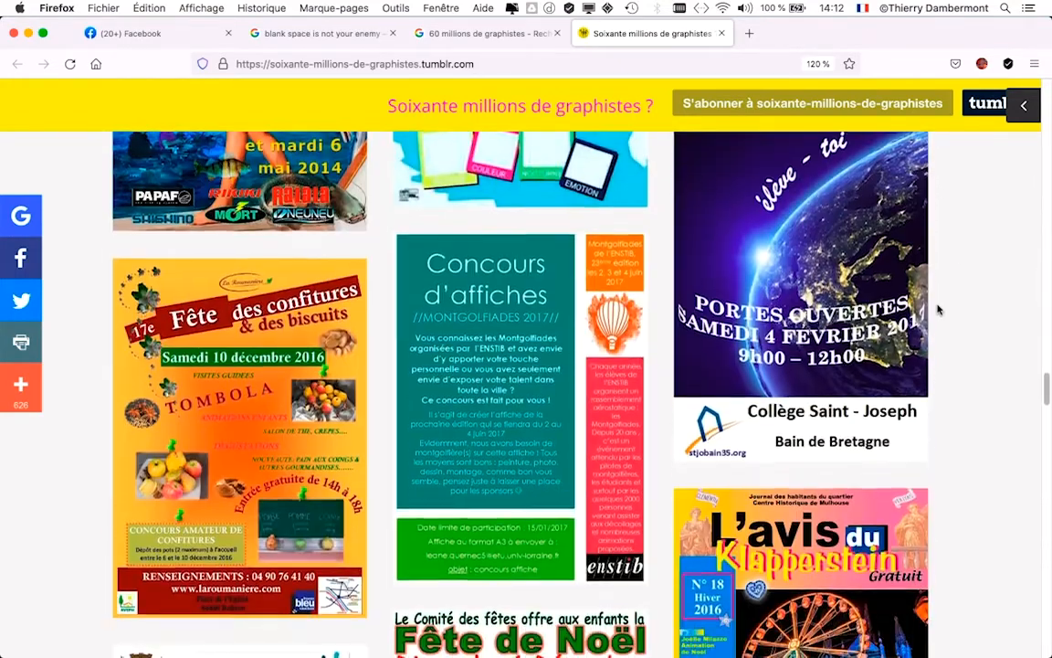
# Examine the colours, fonts and crowded layouts of the remaining Tumblr posters, down to the "Estivales de la Chapellerie" and "AS Mertzwiller" ones
pyautogui.scroll(-15, 939, 311)
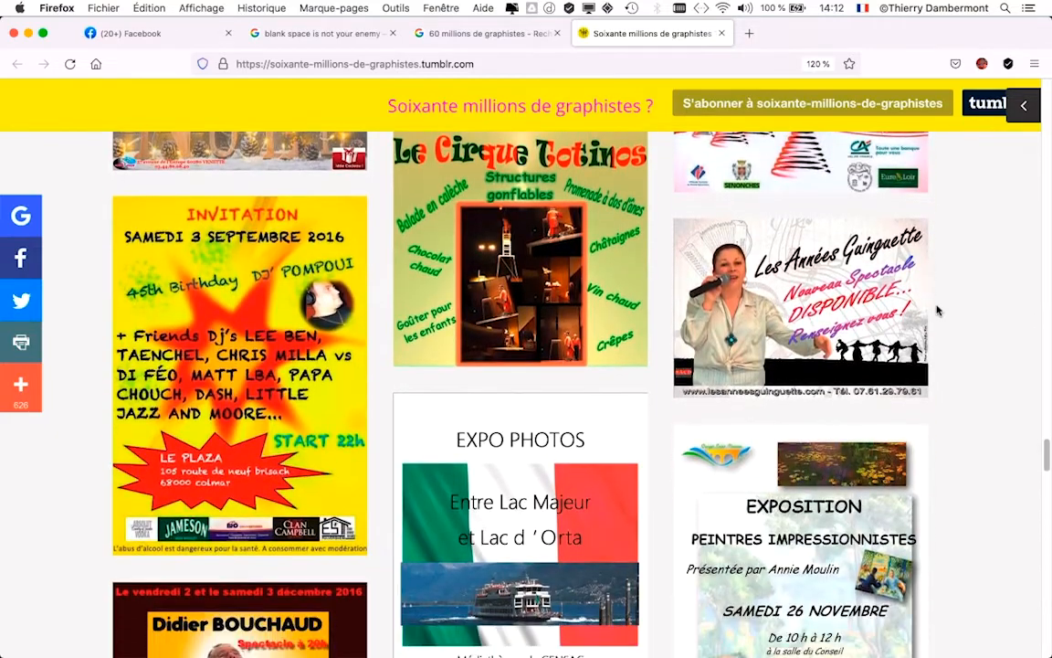
pyautogui.scroll(-3, 936, 310)
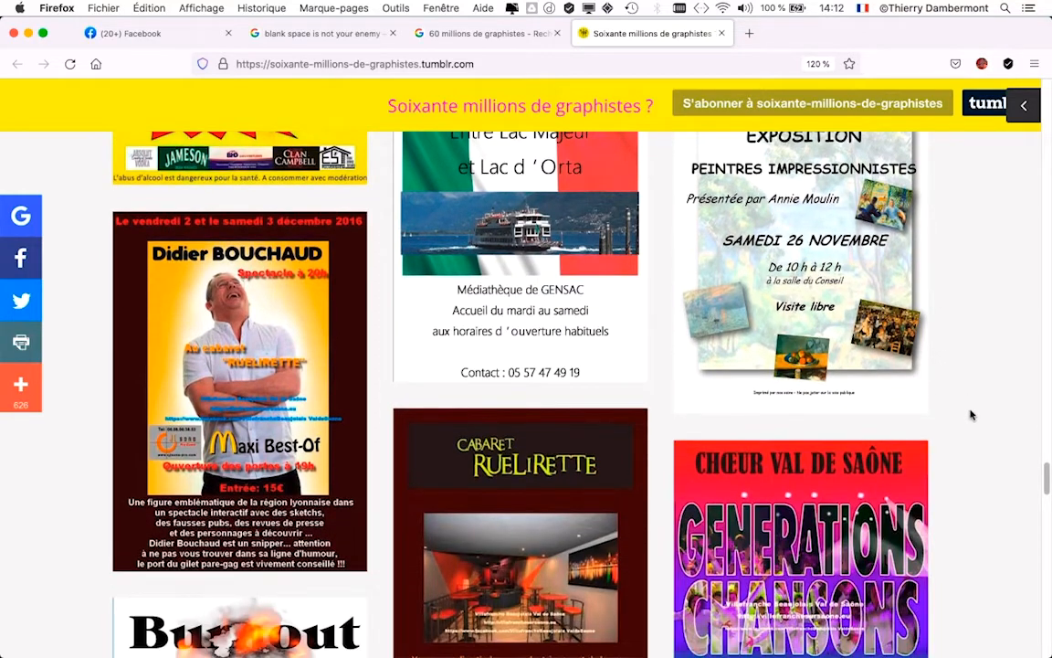
pyautogui.scroll(-9, 970, 411)
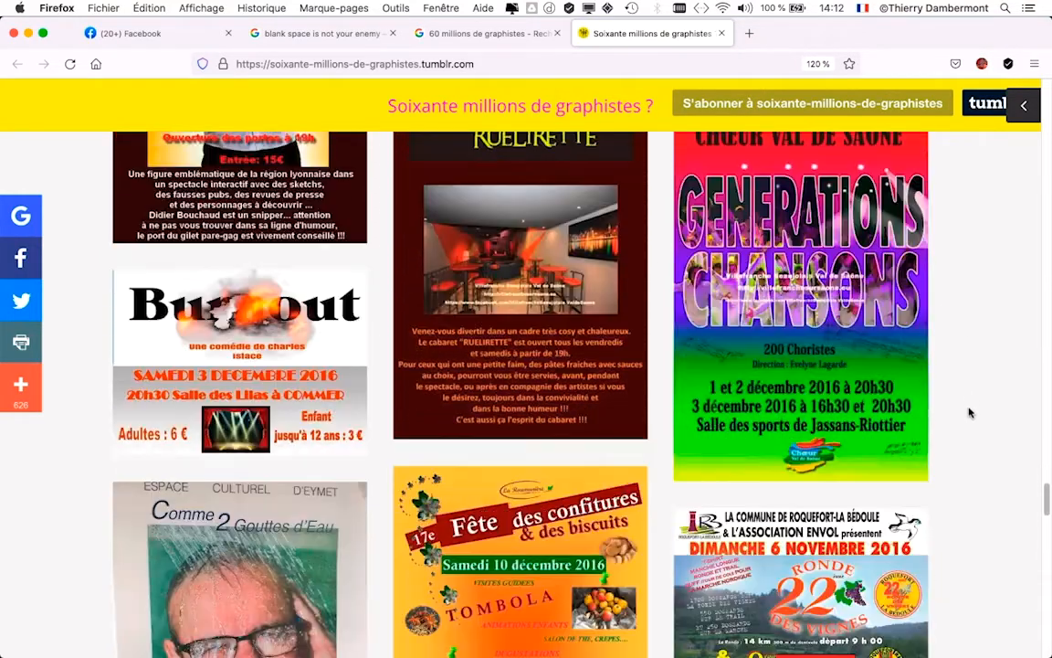
pyautogui.scroll(-3, 1012, 455)
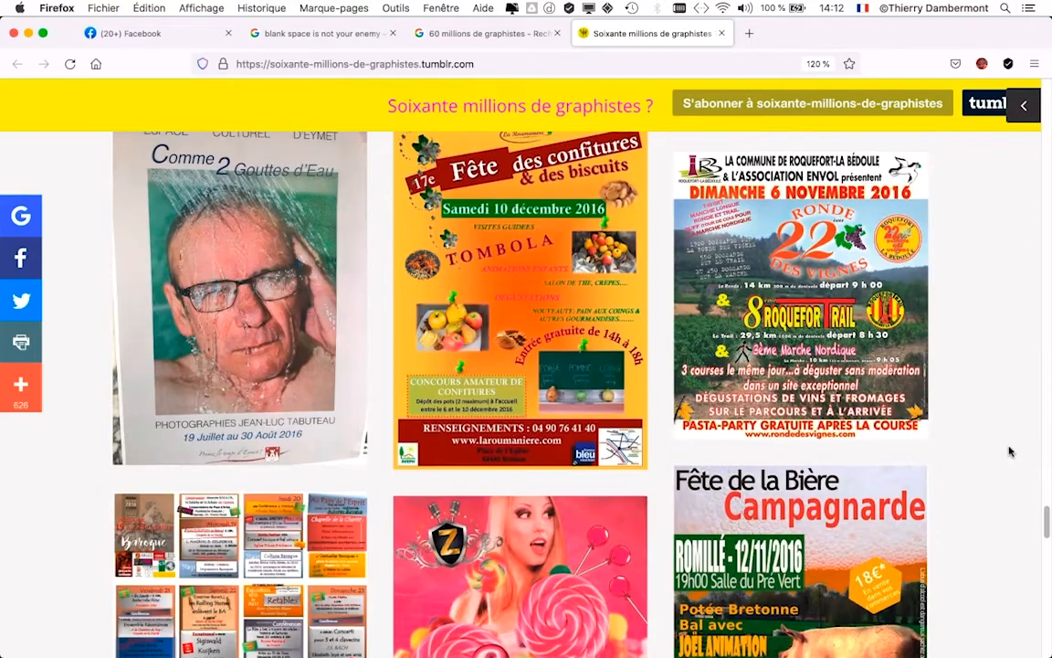
pyautogui.scroll(-7, 1012, 451)
pyautogui.scroll(-1, 1012, 451)
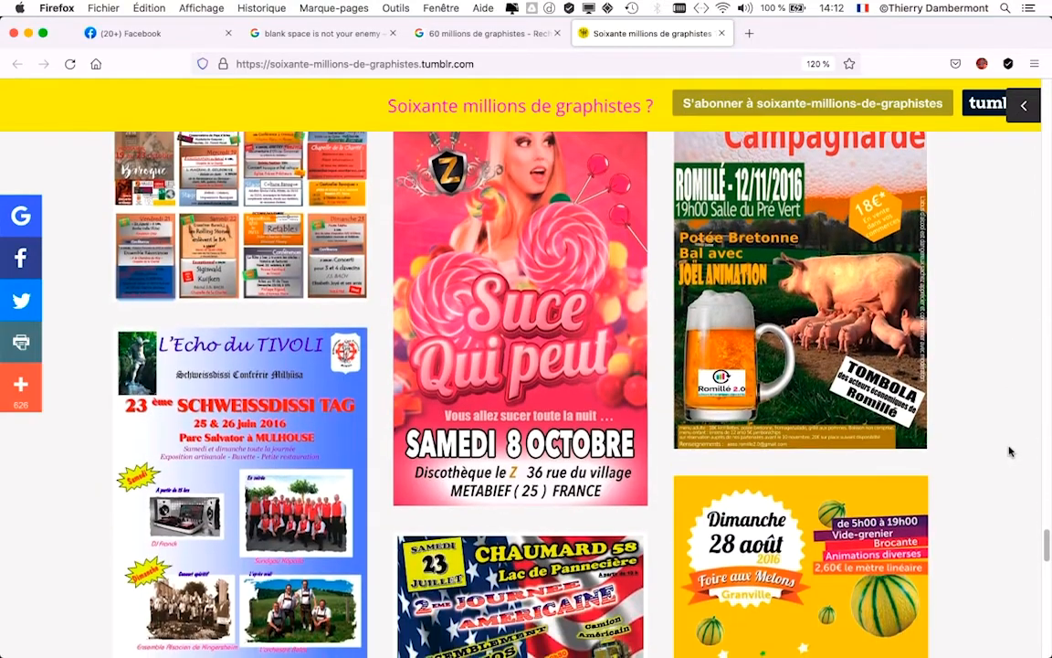
pyautogui.scroll(-1, 1010, 451)
pyautogui.scroll(-12, 1009, 452)
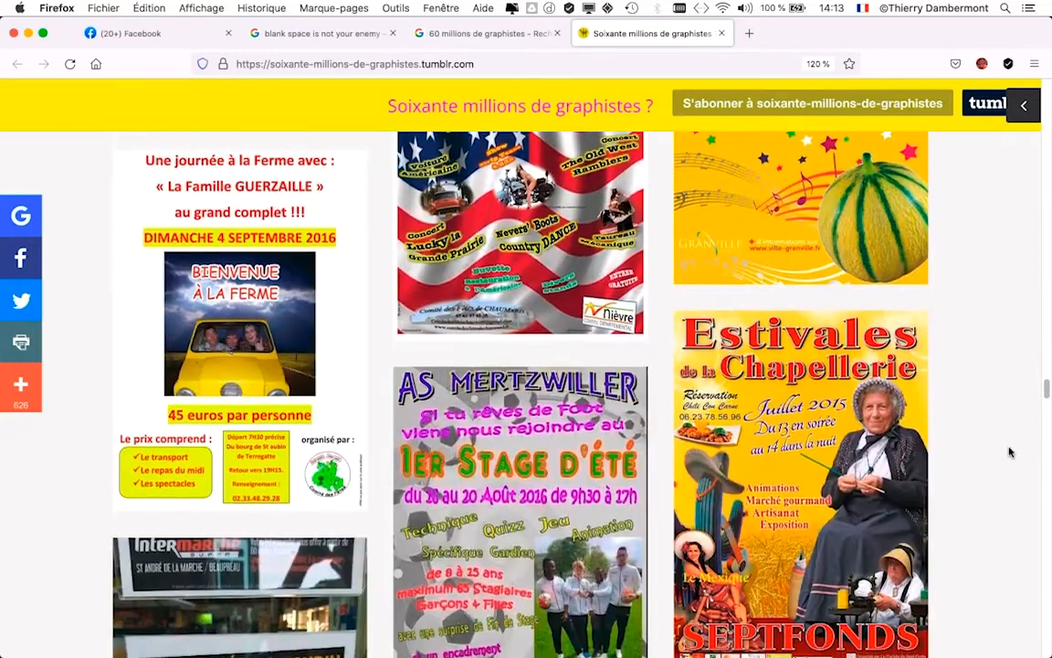
pyautogui.scroll(-2, 1010, 451)
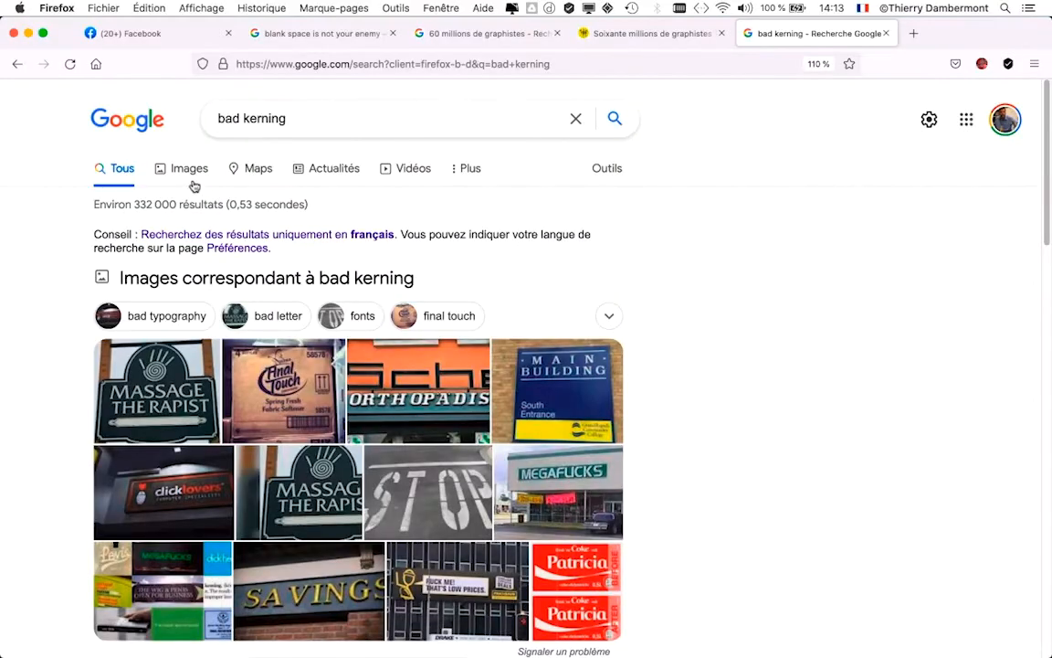
# Show the image results for the "bad kerning" Google search and enlarge the page to 200%
pyautogui.click(41, 271)
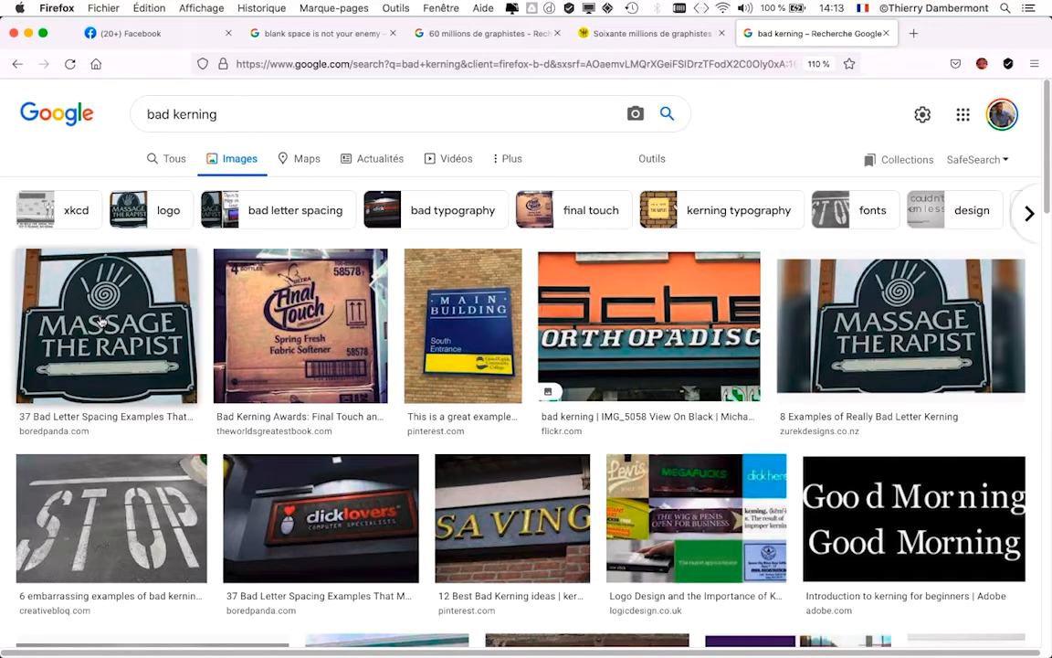
pyautogui.press('super+plus')
pyautogui.press('super+plus')
pyautogui.press('super+plus')
pyautogui.press('super+plus')
pyautogui.press('super+plus')
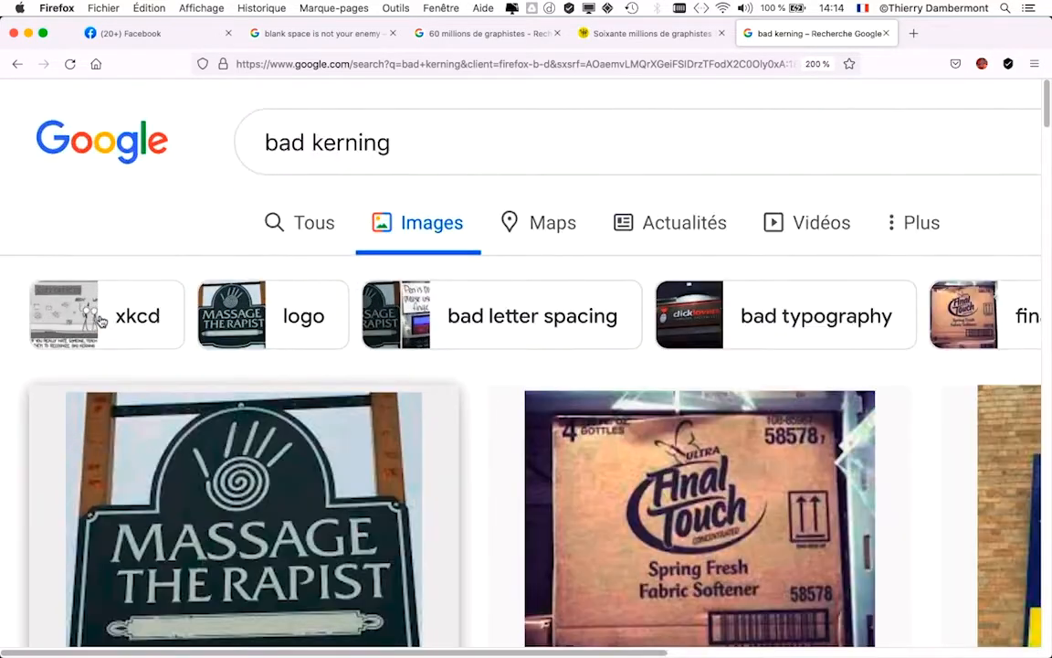
# Examine the letter spacing on the massage therapist sign, the Final Touch box and the Main Building sign
pyautogui.scroll(-2, 489, 372)
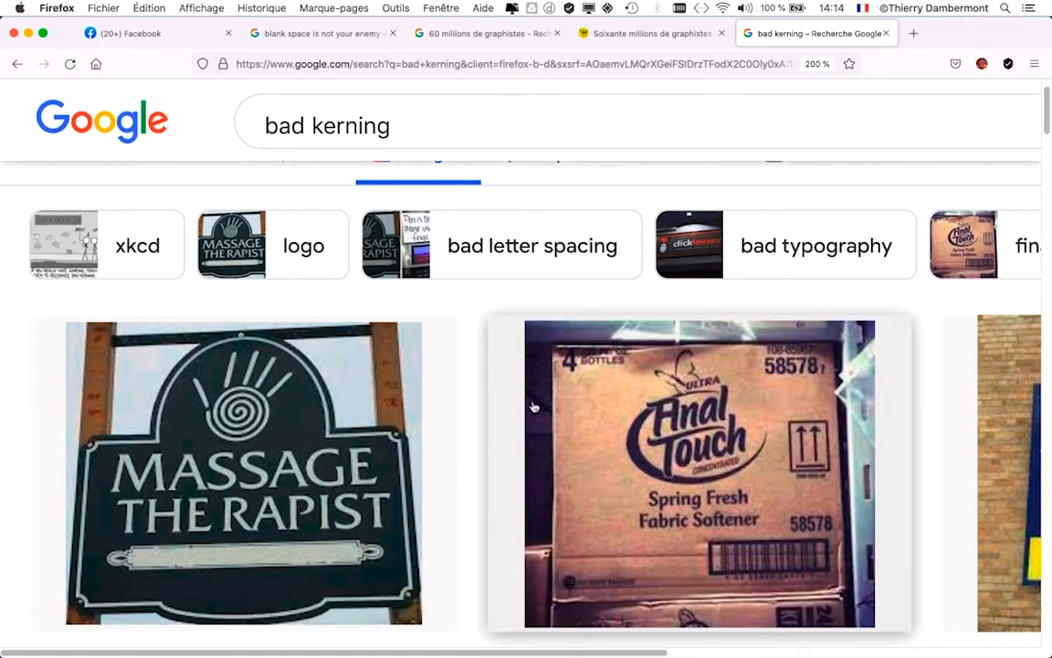
pyautogui.scroll(-3, 491, 372)
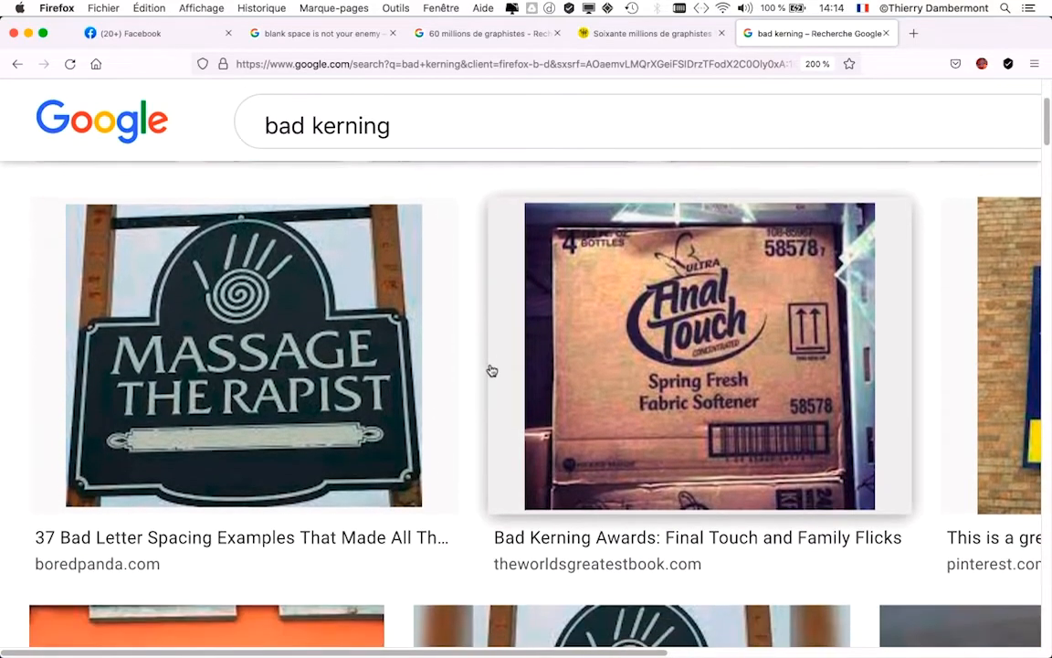
pyautogui.scroll(-1, 492, 370)
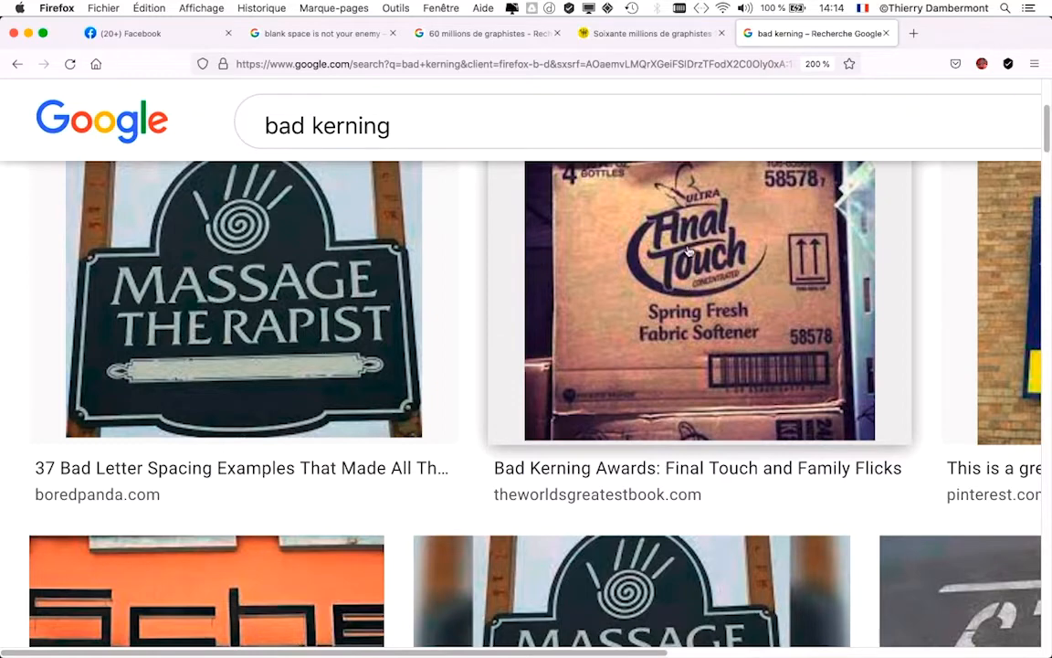
pyautogui.scroll(1, 691, 253)
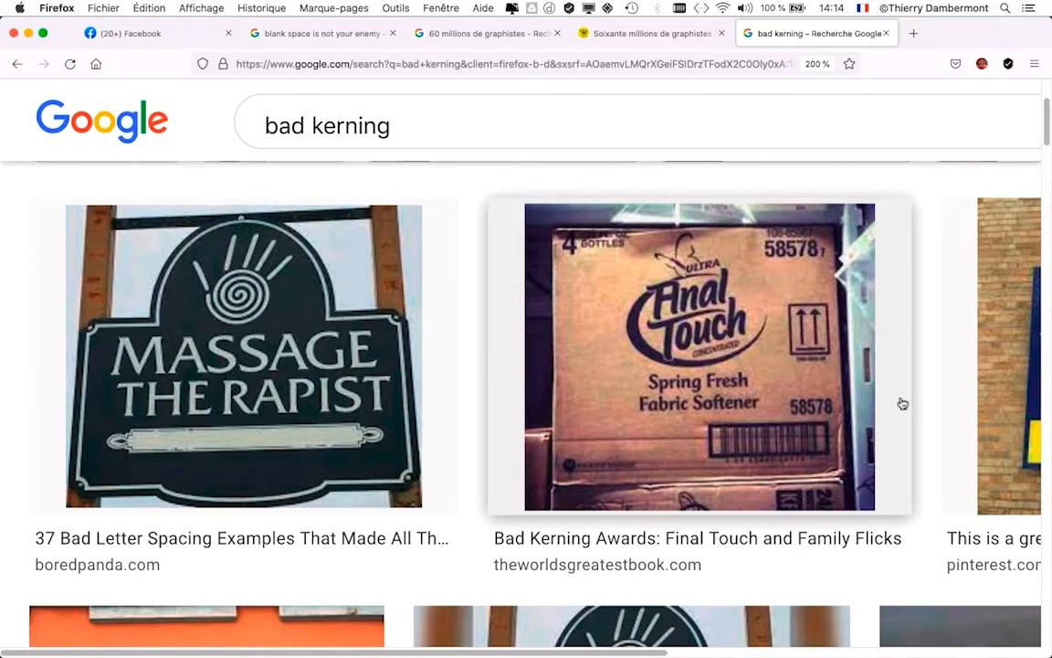
pyautogui.moveTo(642, 654); pyautogui.dragTo(933, 607)
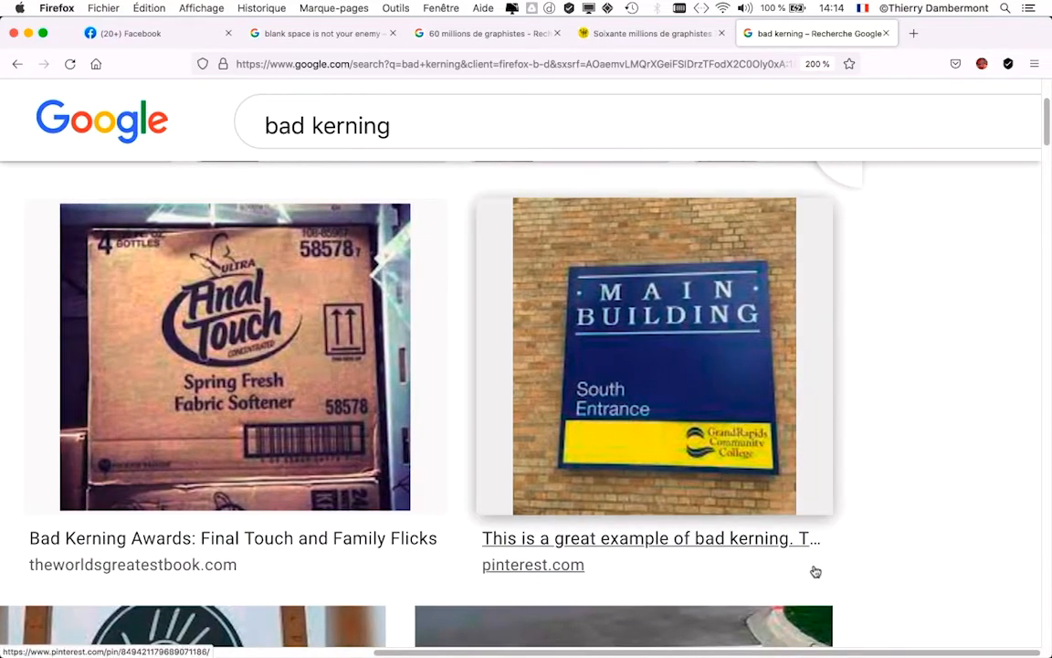
# Reduce the page zoom to 133% and examine the next rows of kerning examples, including "STOP", "Good Morning" and "Recycling Area"
pyautogui.press('super+minus')
pyautogui.press('super+minus')
pyautogui.scroll(-1, 320, 528)
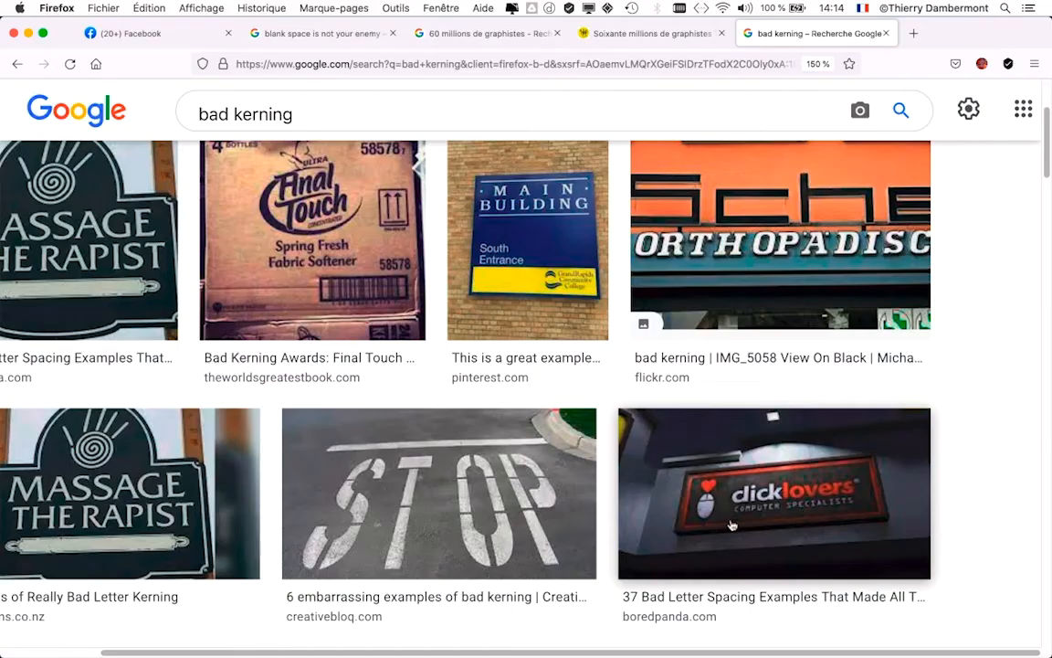
pyautogui.hotkey('ctrl', '-')
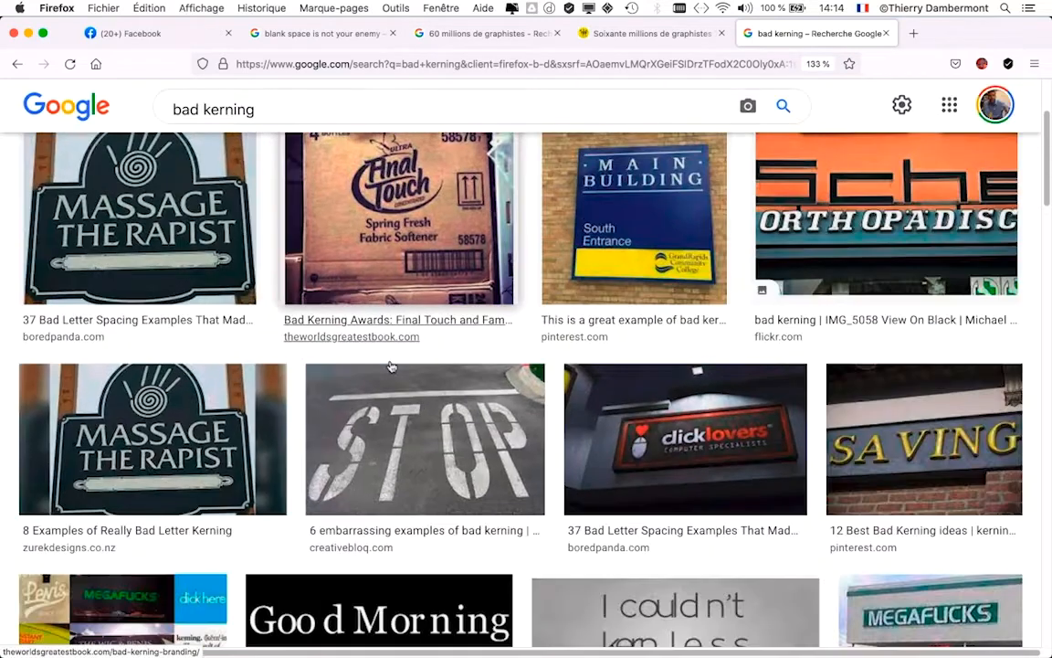
pyautogui.scroll(-5, 386, 358)
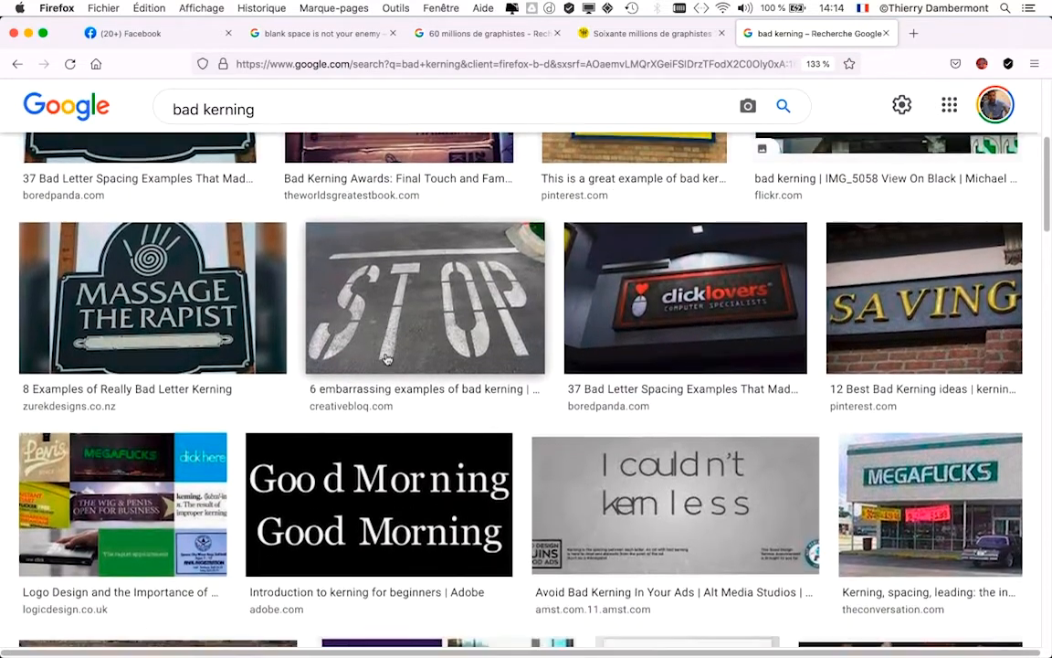
pyautogui.scroll(-2, 385, 360)
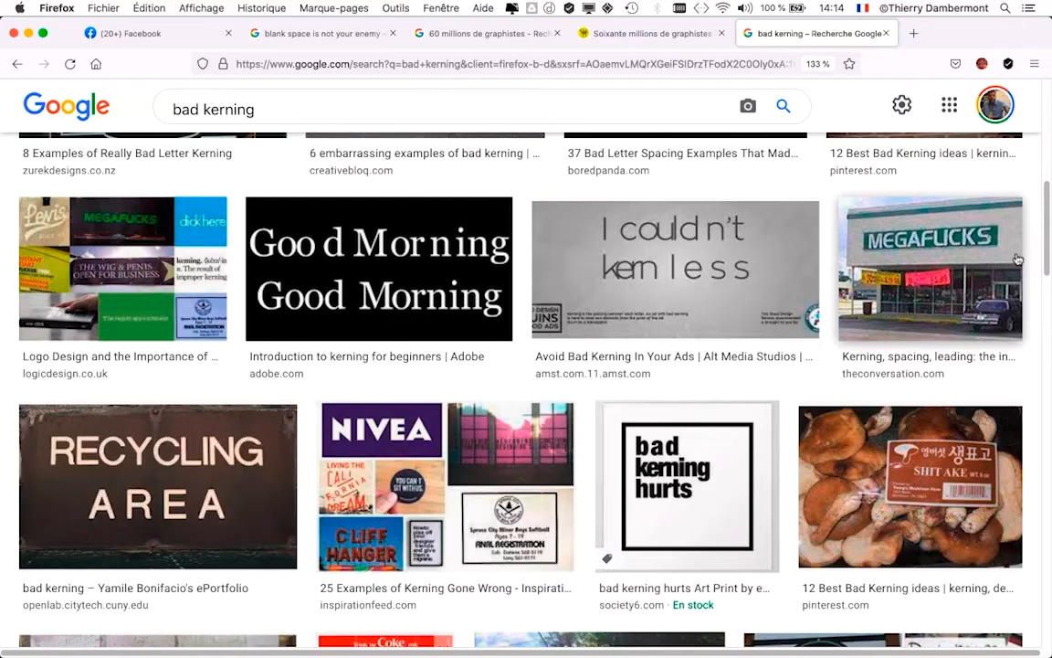
# Examine the letter spacing on the signs and packaging from "Sassyfras" down to "Buses Only" and "Kids Exchange"
pyautogui.scroll(-5, 804, 281)
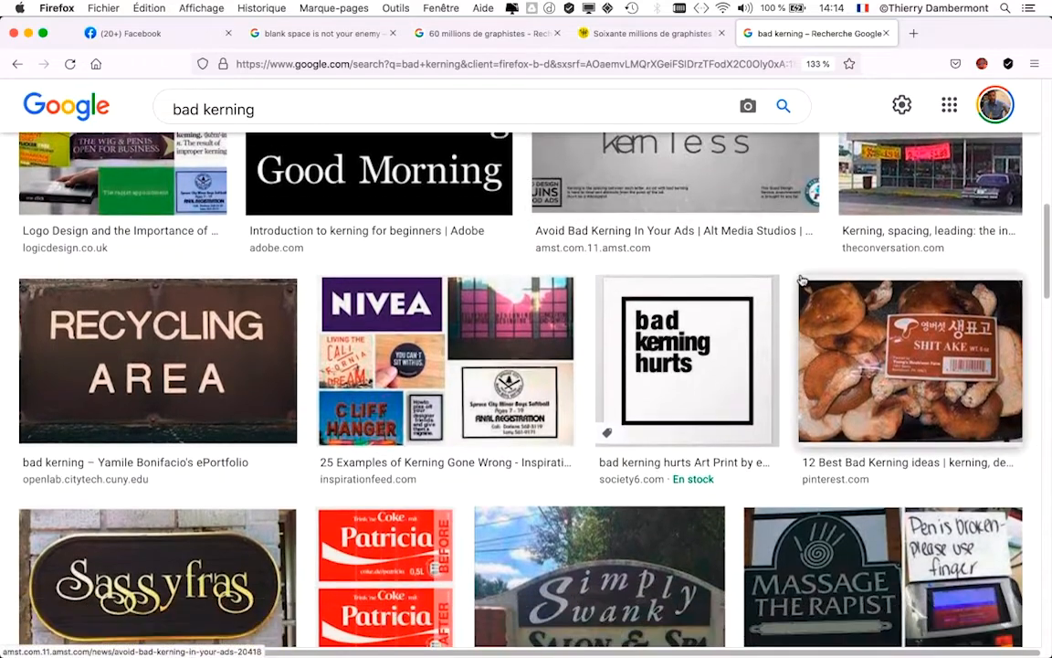
pyautogui.scroll(-5, 801, 281)
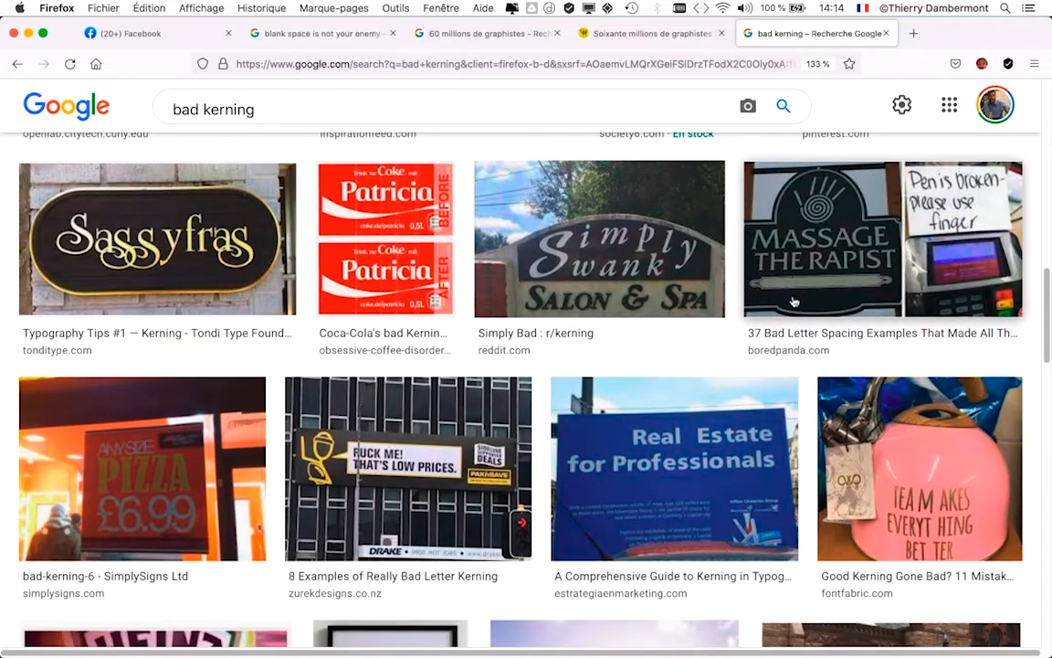
pyautogui.scroll(-5, 791, 311)
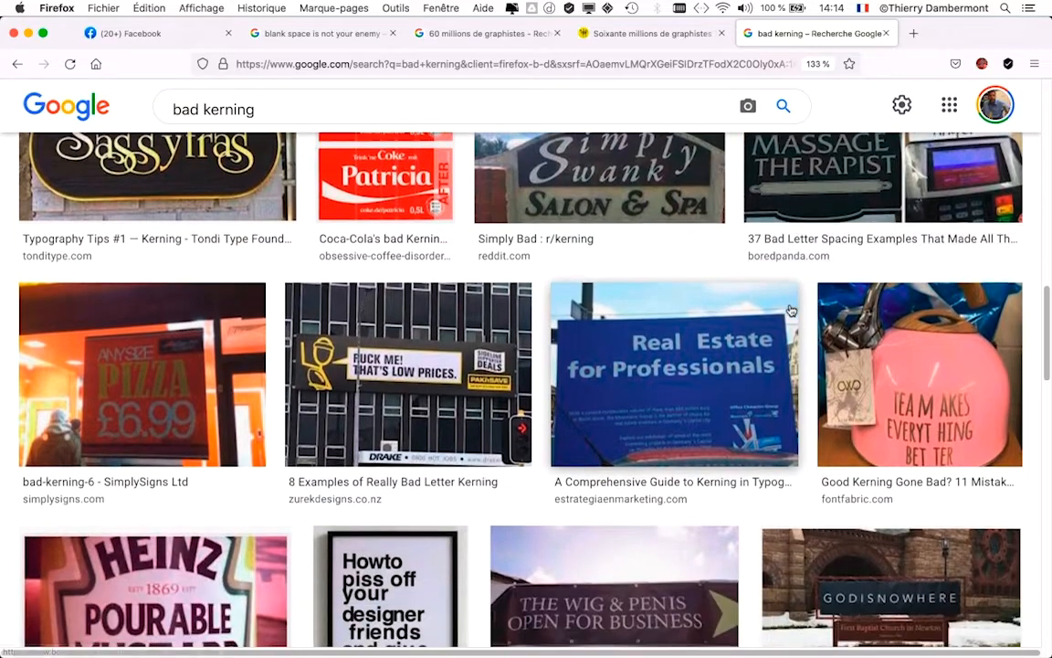
pyautogui.scroll(-4, 788, 313)
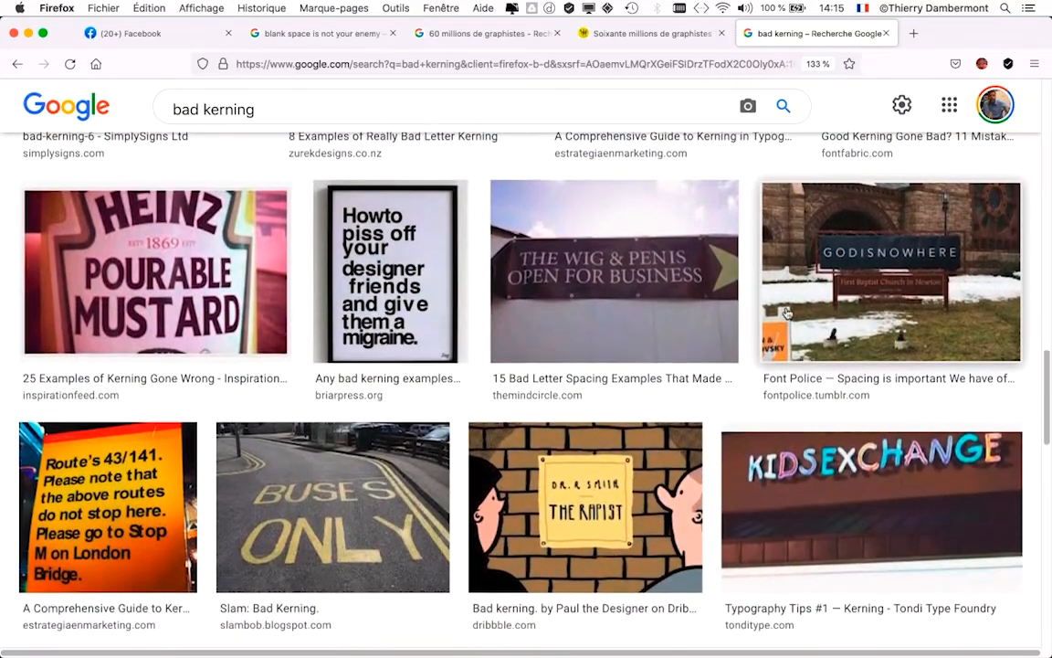
pyautogui.scroll(-2, 897, 401)
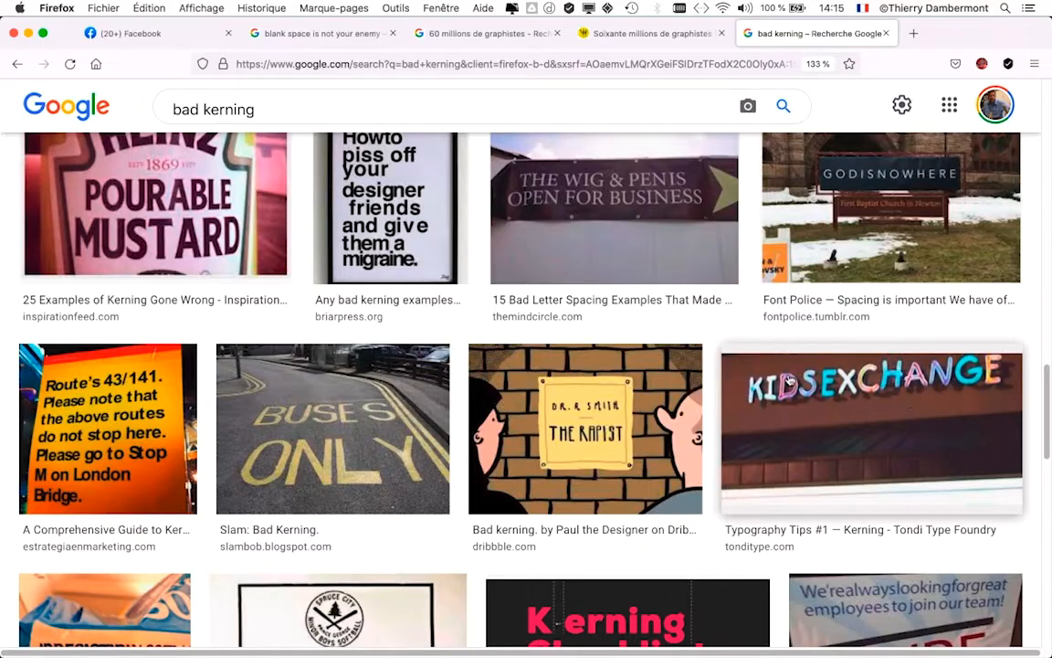
pyautogui.scroll(-5, 790, 382)
# Look through the further kerning images, including the leading and tracking diagram, the equal versus optical space comparison and the Esurance billboard
pyautogui.scroll(-6, 789, 382)
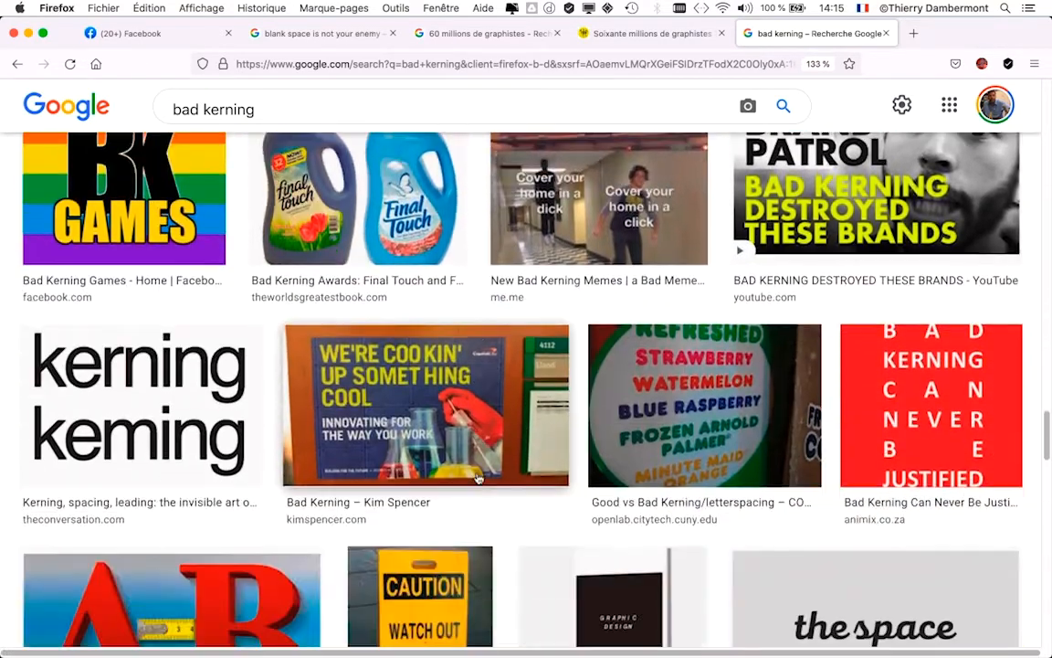
pyautogui.scroll(-5, 479, 479)
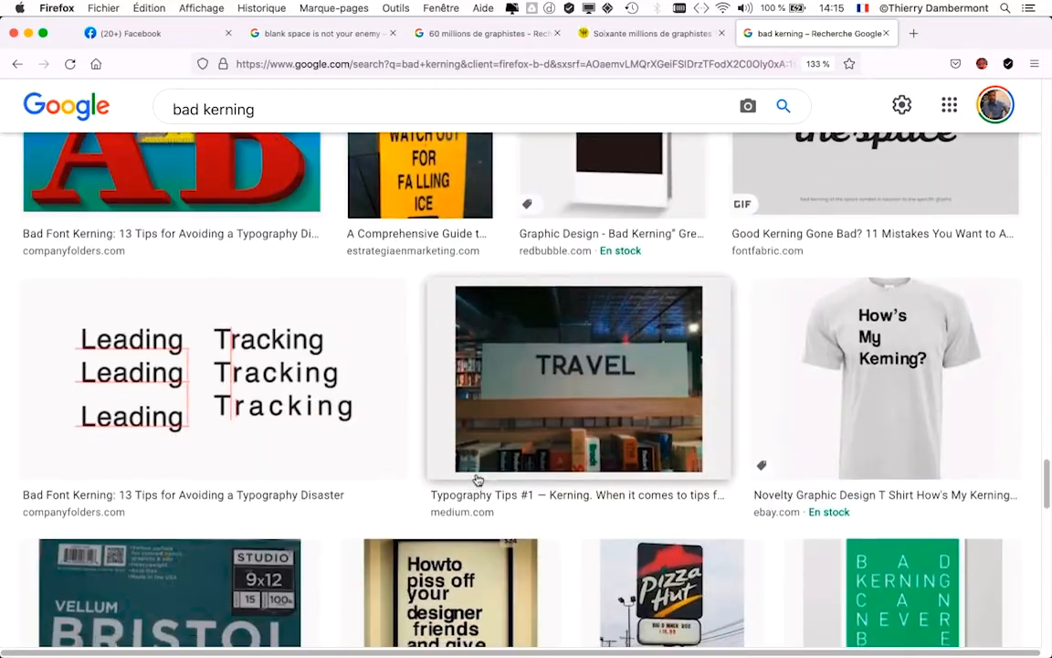
pyautogui.scroll(-4, 479, 480)
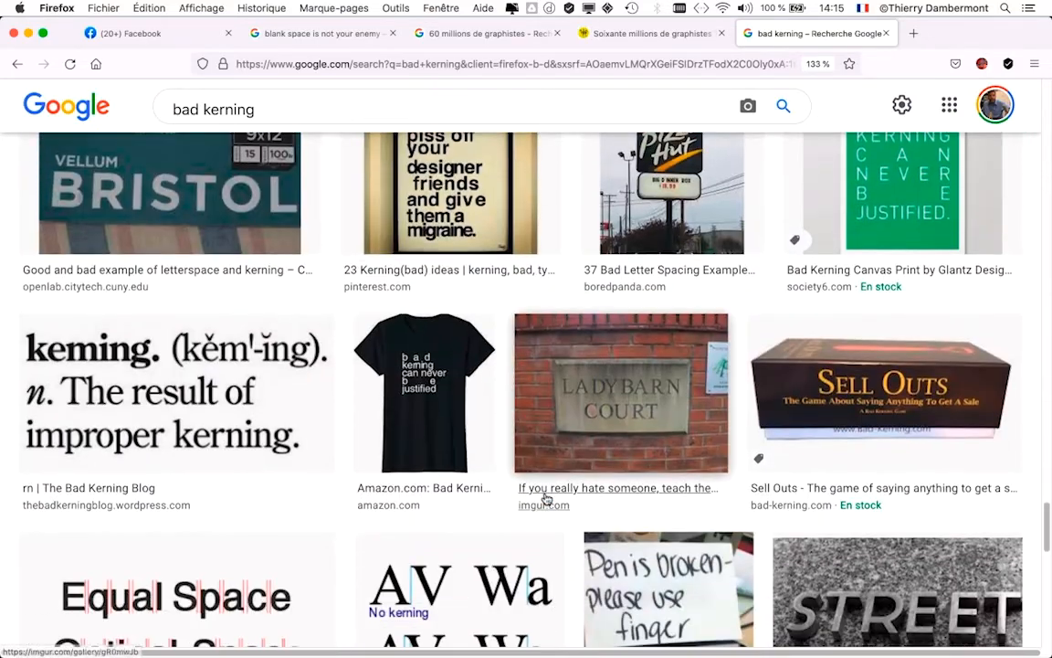
pyautogui.scroll(-2, 545, 499)
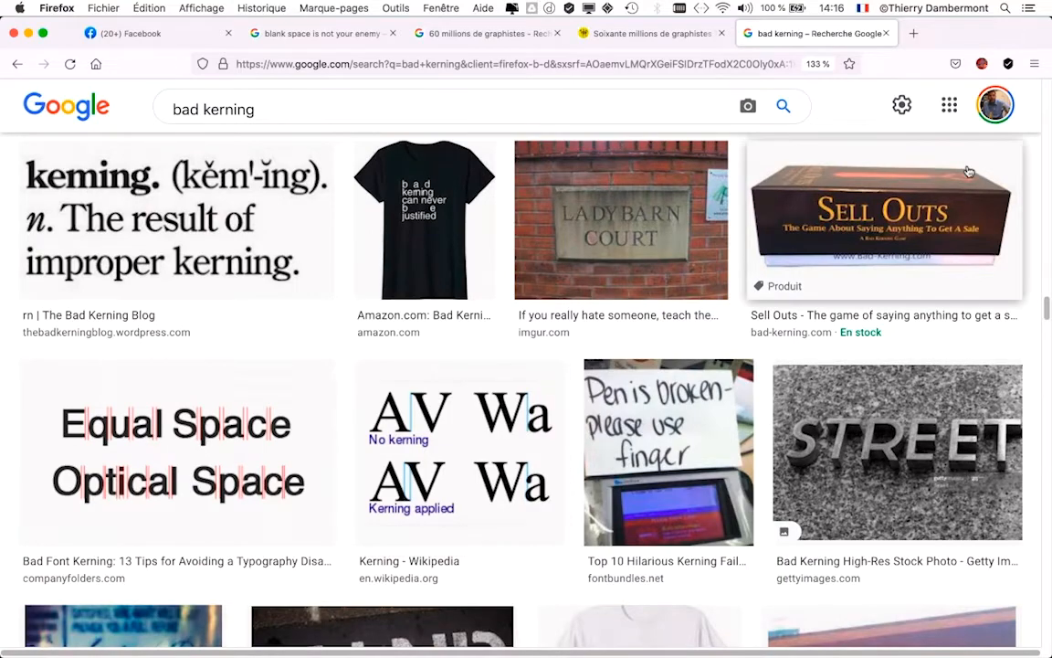
pyautogui.scroll(-4, 786, 507)
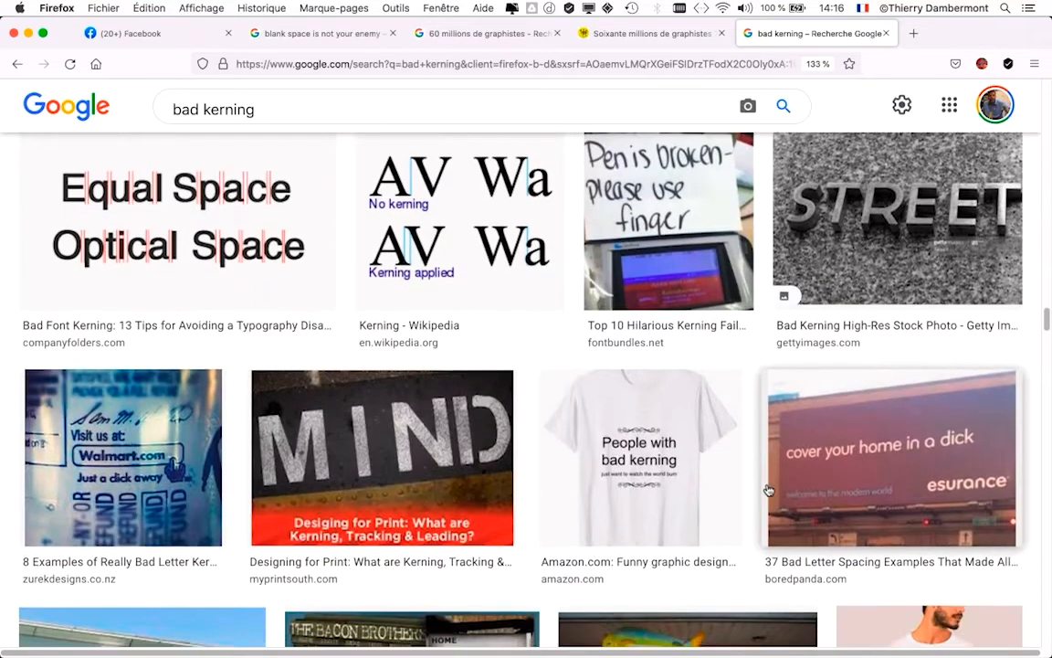
pyautogui.scroll(-1, 768, 490)
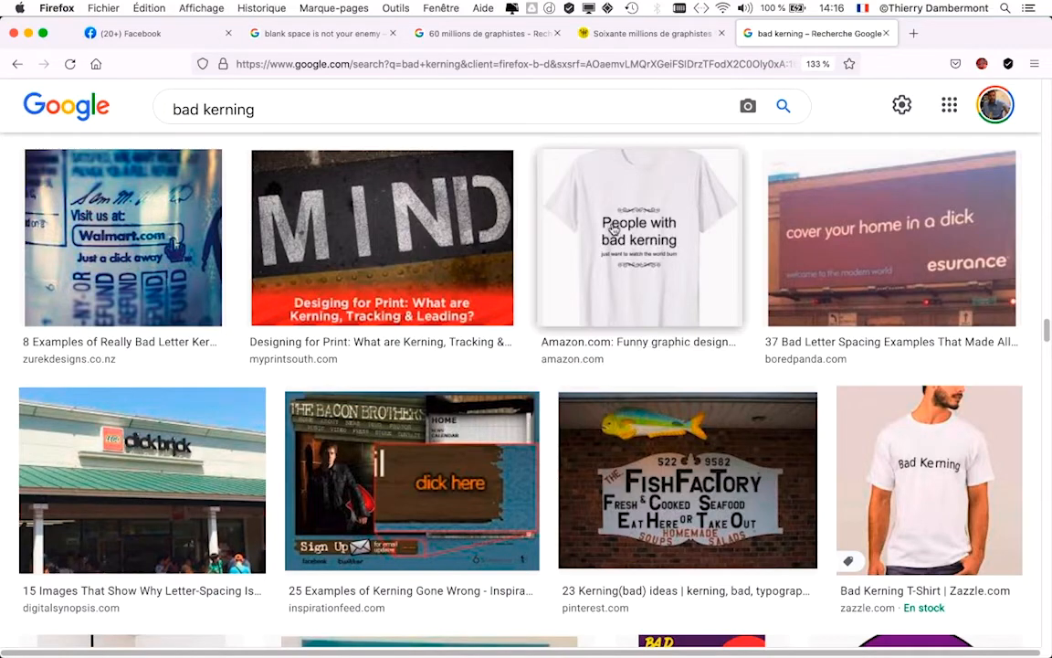
# Close the "bad kerning" search tab, minimise the browser window and return to the Illustrator document with the "Nevada desert" text
pyautogui.click(886, 34)
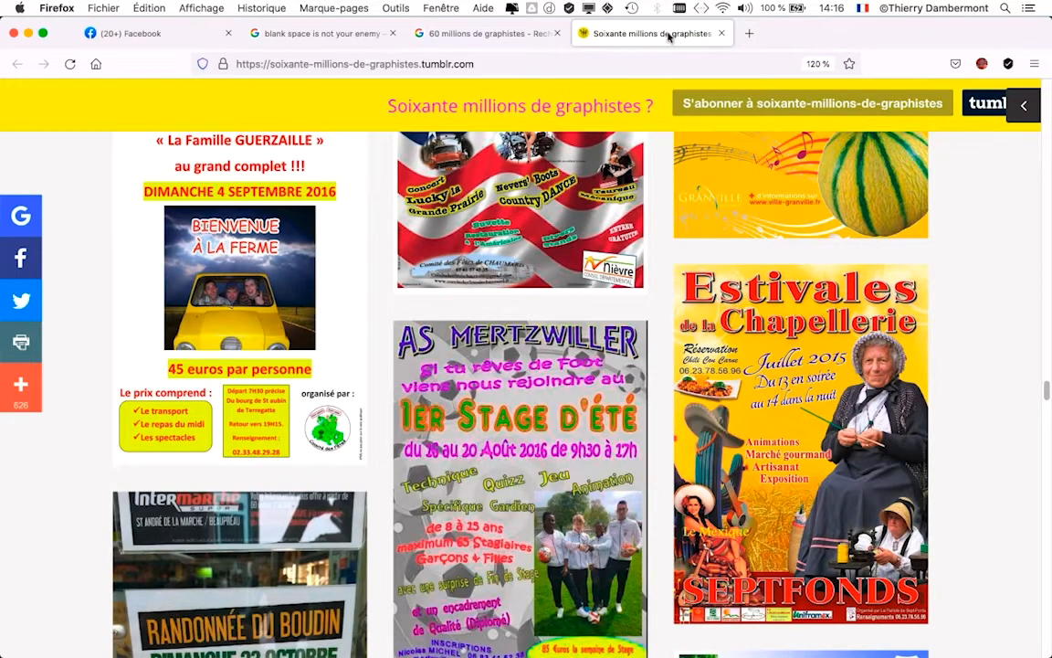
pyautogui.click(29, 34)
pyautogui.click(256, 73)
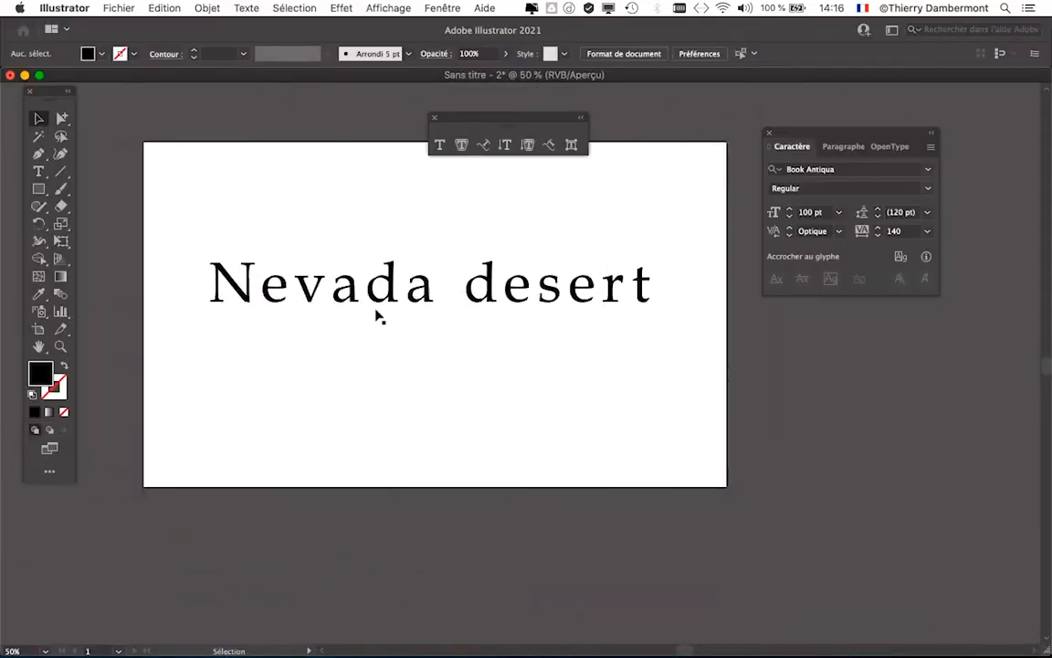
# Zoom the artboard to 66.67% and move the Character panel clear of the "Nevada desert" text
pyautogui.scroll(1, 446, 347)
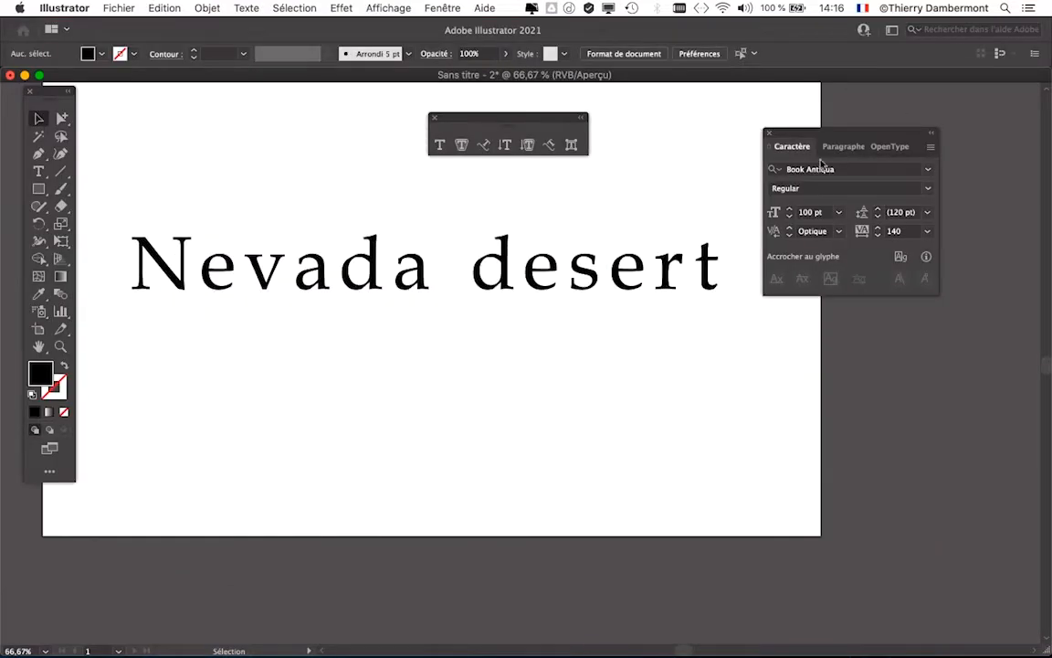
pyautogui.moveTo(813, 135); pyautogui.dragTo(905, 133)
pyautogui.scroll(2, 679, 239)
pyautogui.hscroll(-2, 679, 240)
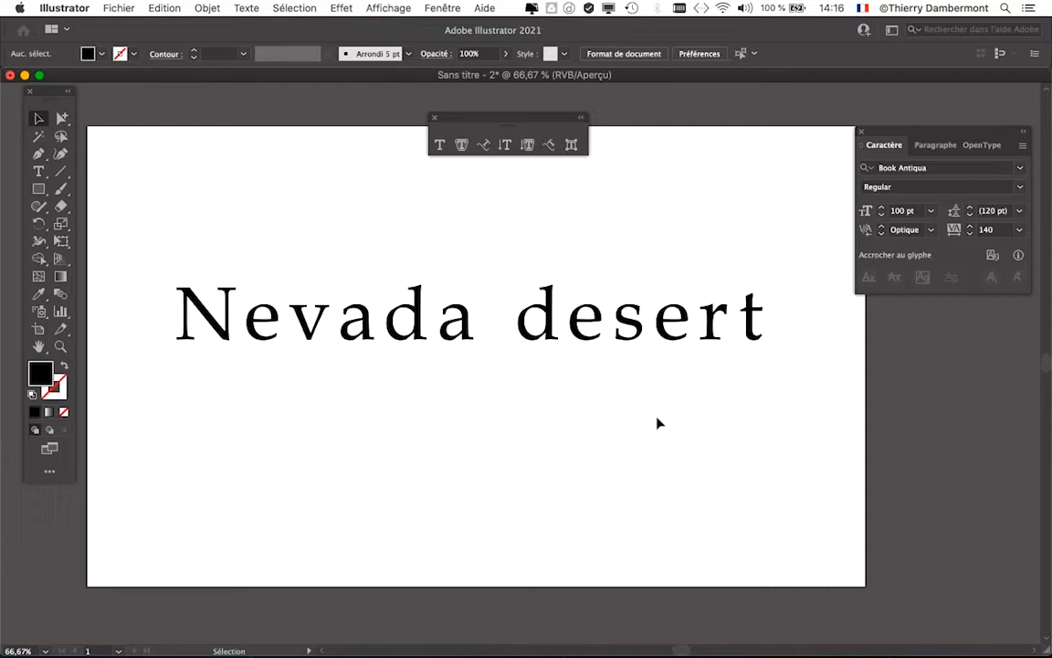
# Select the "Nevada desert" text object on the artboard
pyautogui.click(481, 340)
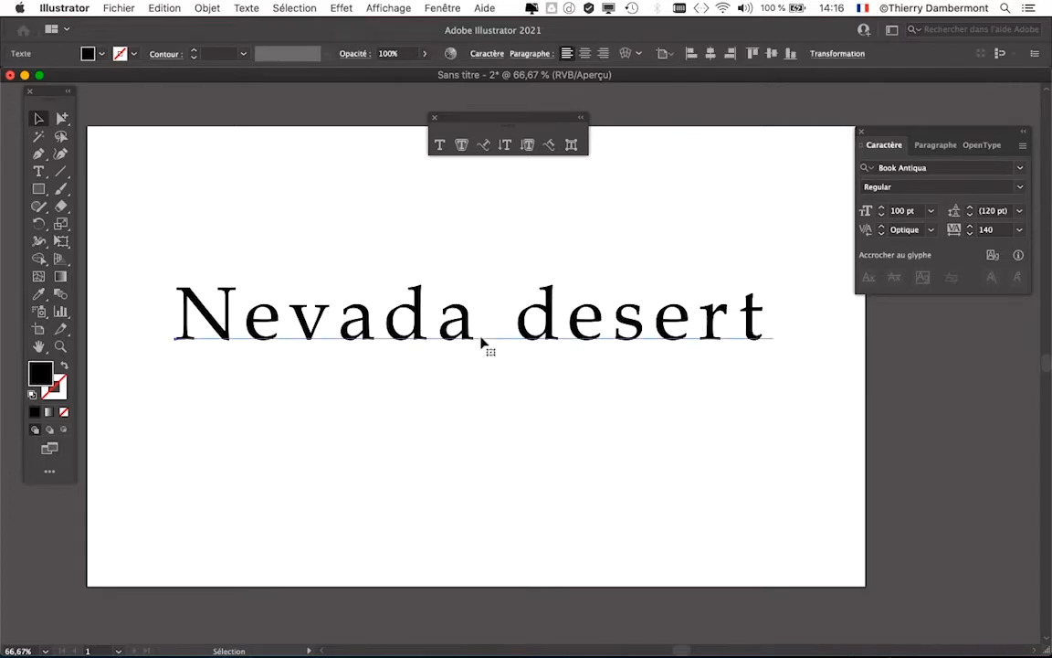
pyautogui.scroll(-3, 456, 328)
pyautogui.hscroll(2, 457, 329)
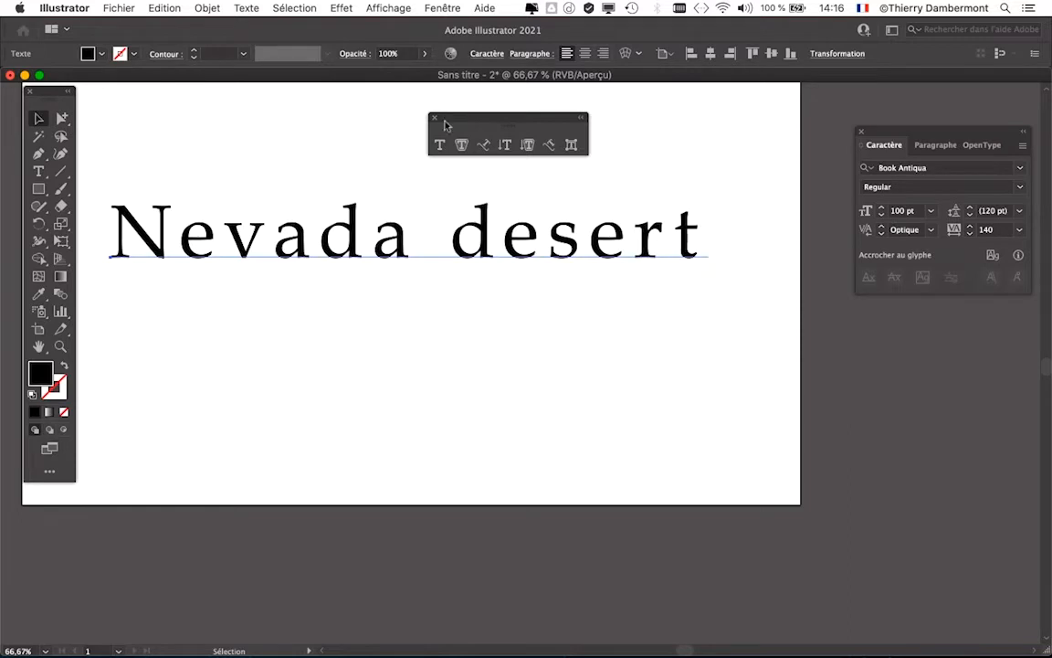
# Open a reduced Layers panel below the "Nevada desert" text and expand Calque 1 to show its contents
pyautogui.click(443, 7)
pyautogui.click(457, 283)
pyautogui.moveTo(909, 312); pyautogui.dragTo(579, 179)
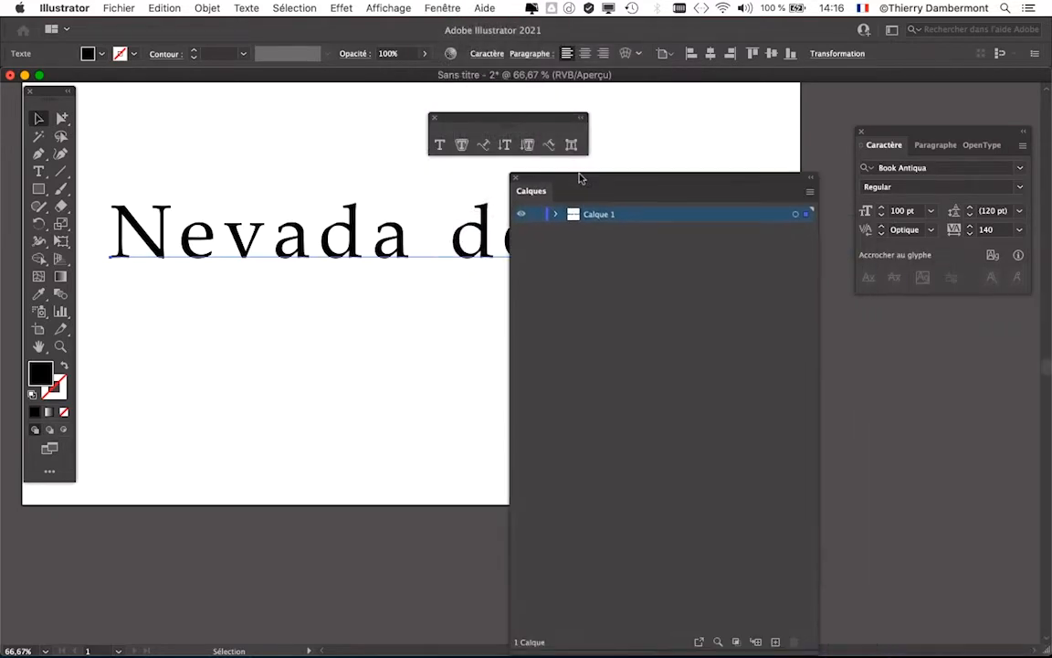
pyautogui.moveTo(820, 650); pyautogui.dragTo(734, 338)
pyautogui.moveTo(629, 182); pyautogui.dragTo(687, 301)
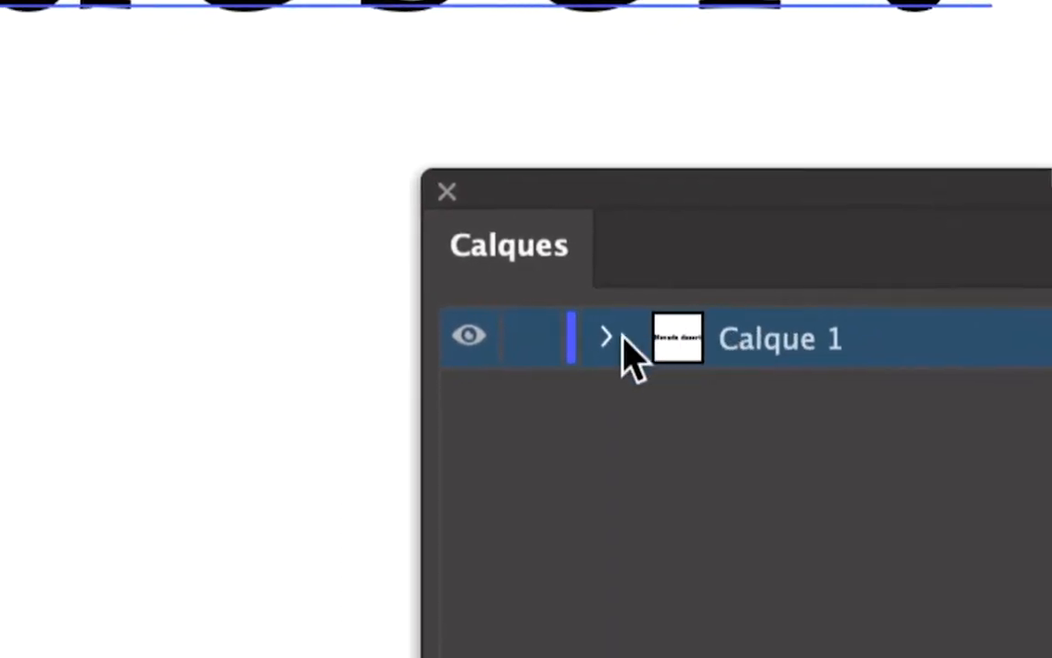
pyautogui.click(618, 341)
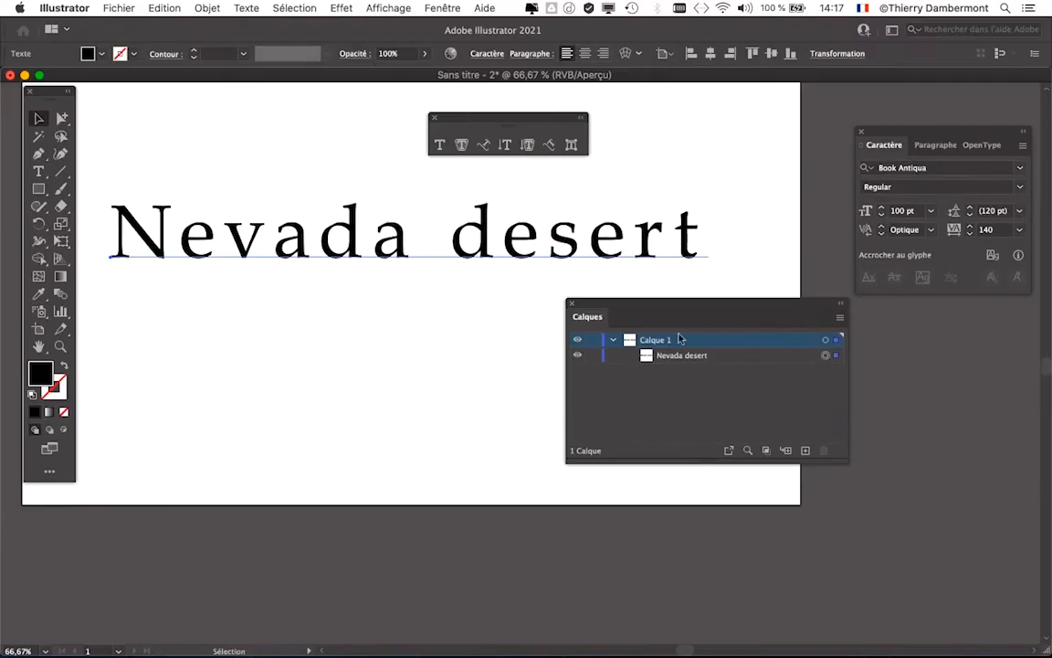
pyautogui.moveTo(666, 312); pyautogui.dragTo(770, 388)
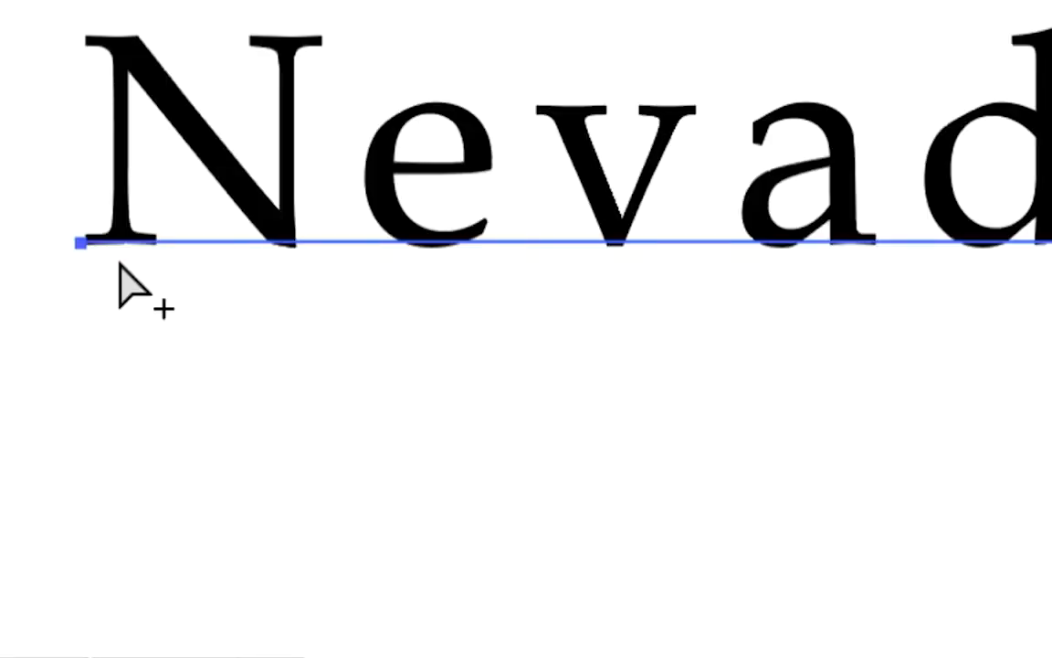
# Create a warp envelope on the "Nevada desert" text with a horizontal Arc style and an 18% bend
pyautogui.press('v')
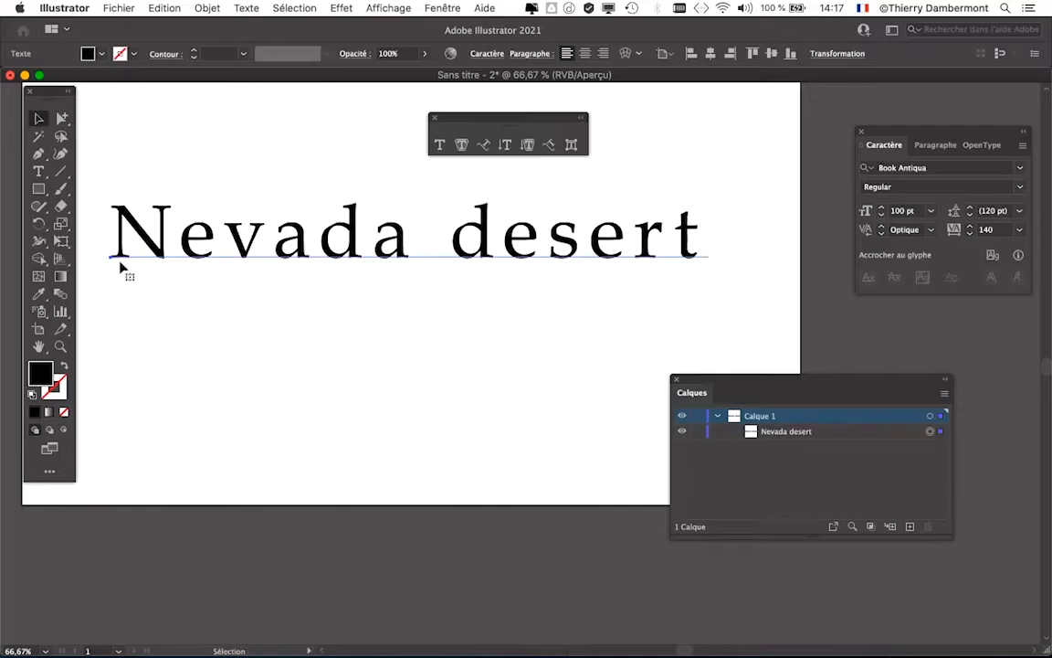
pyautogui.click(203, 7)
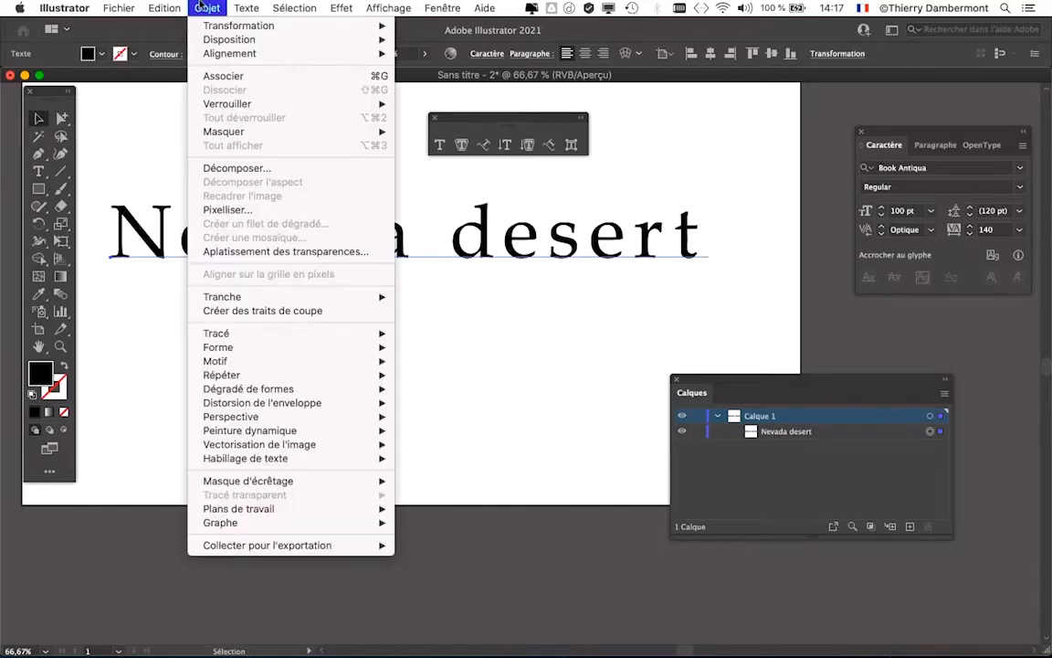
pyautogui.moveTo(228, 406)
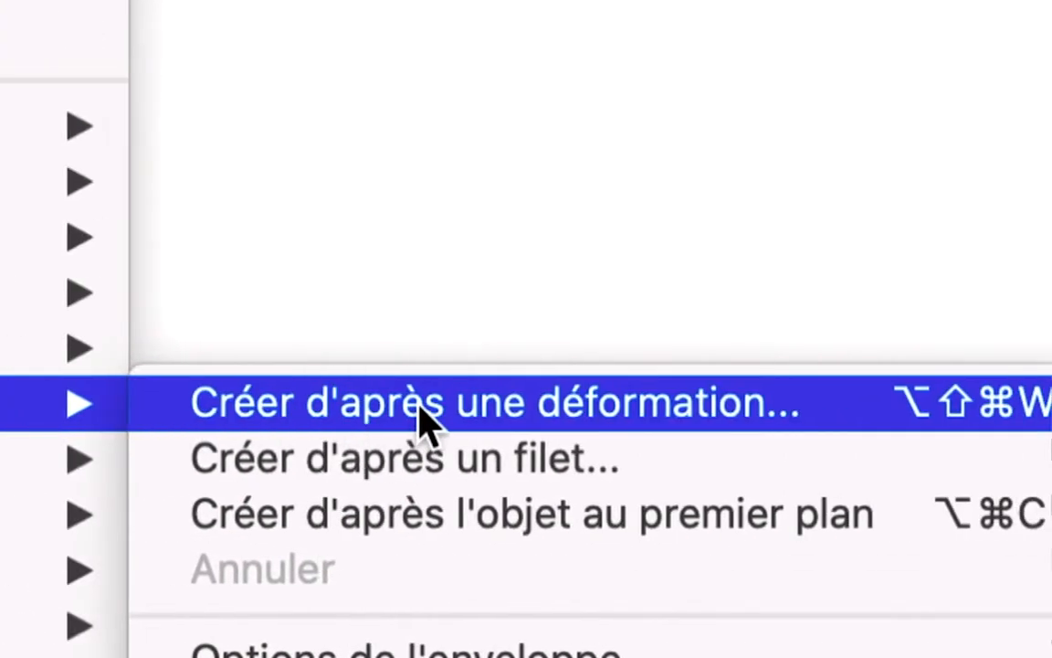
pyautogui.click(422, 403)
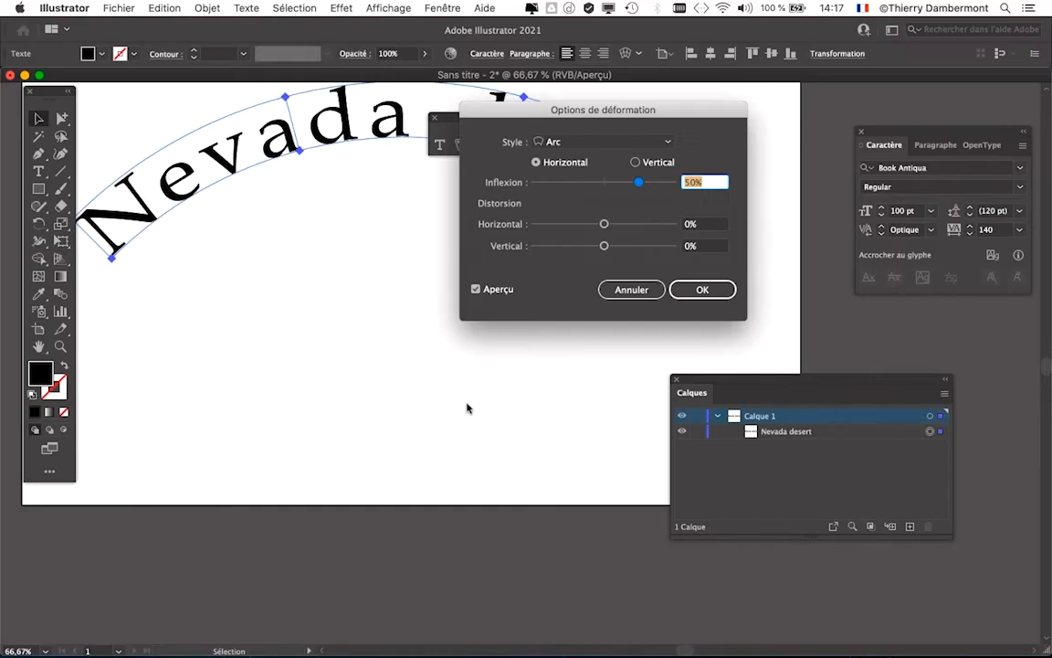
pyautogui.moveTo(553, 114); pyautogui.dragTo(473, 311)
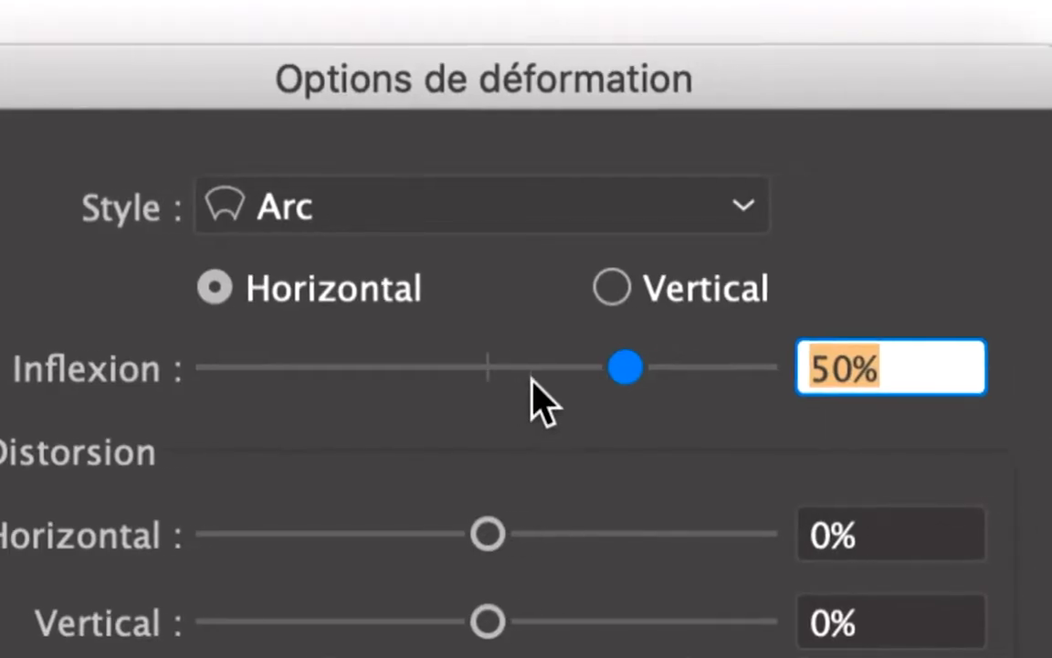
pyautogui.click(536, 379)
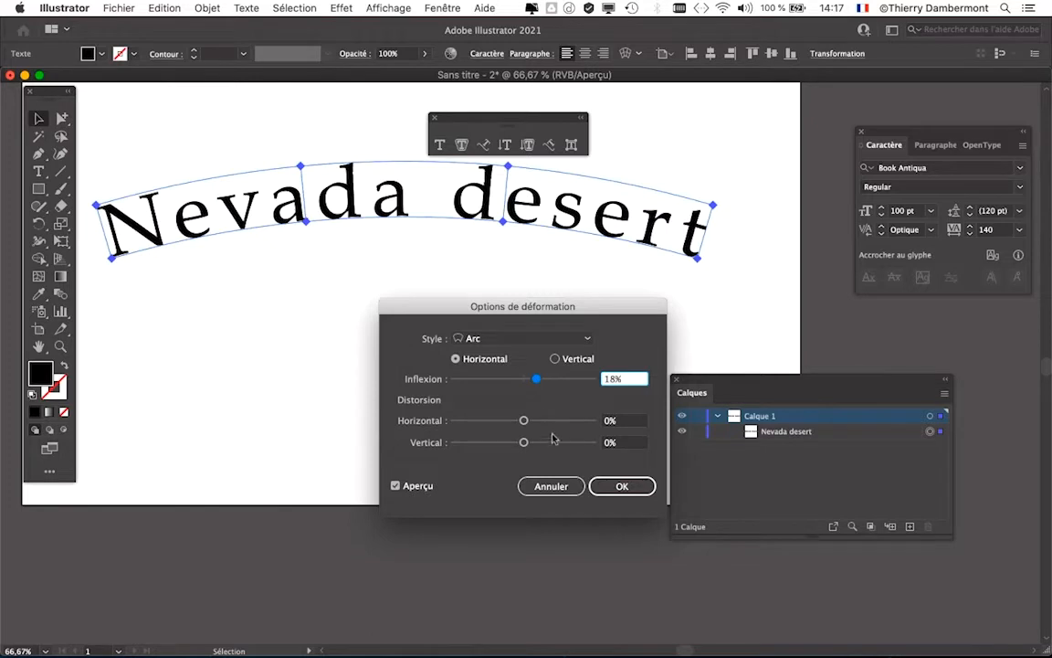
# Try a slight horizontal distortion on the arched text and reset it to 0%
pyautogui.click(580, 551)
pyautogui.moveTo(548, 423); pyautogui.dragTo(524, 428)
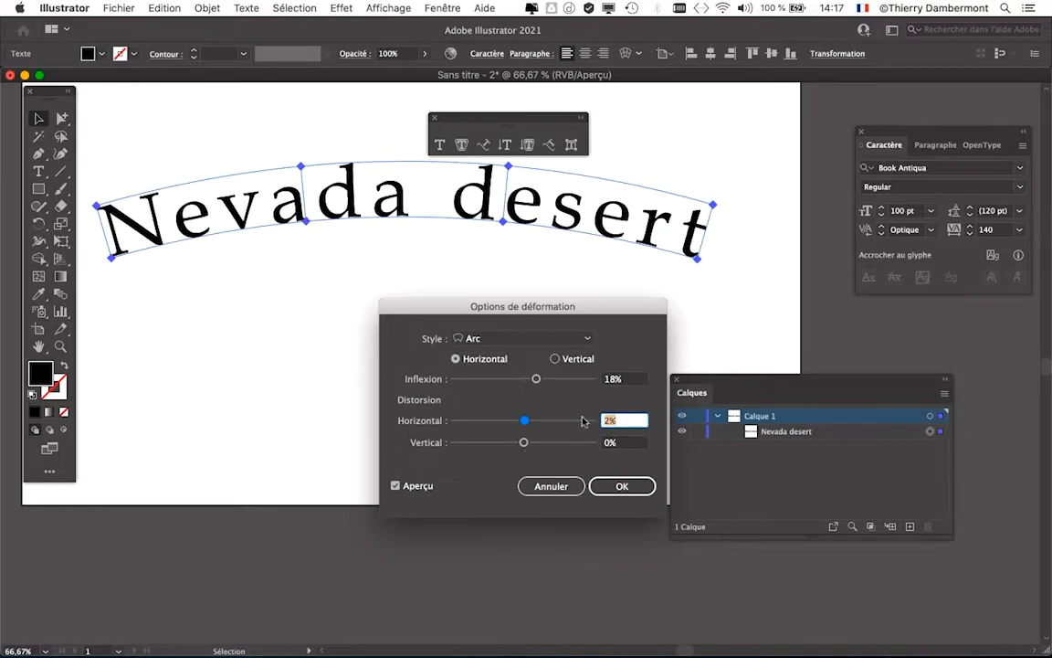
pyautogui.doubleClick(624, 420)
pyautogui.write('0')
pyautogui.press('Tab')
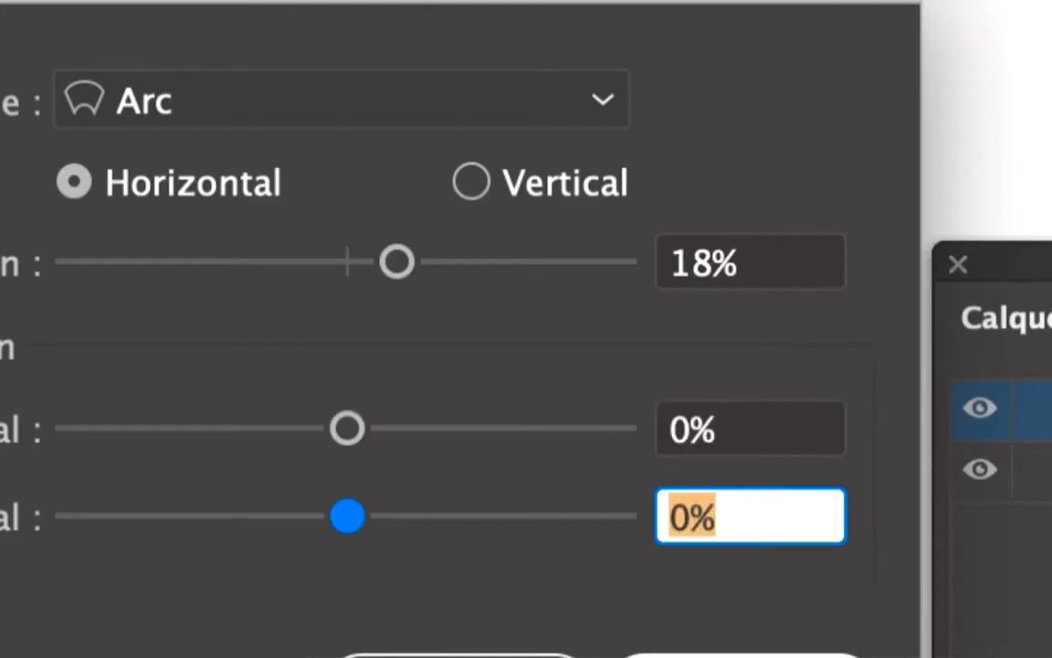
# Try curving the text downward with an Arc bend of -34%, keeping the warp options clear of most of the text
pyautogui.moveTo(514, 378)
pyautogui.mouseDown()
pyautogui.moveTo(501, 381)
pyautogui.moveTo(522, 379)
pyautogui.mouseUp()
pyautogui.moveTo(522, 313); pyautogui.dragTo(444, 439)
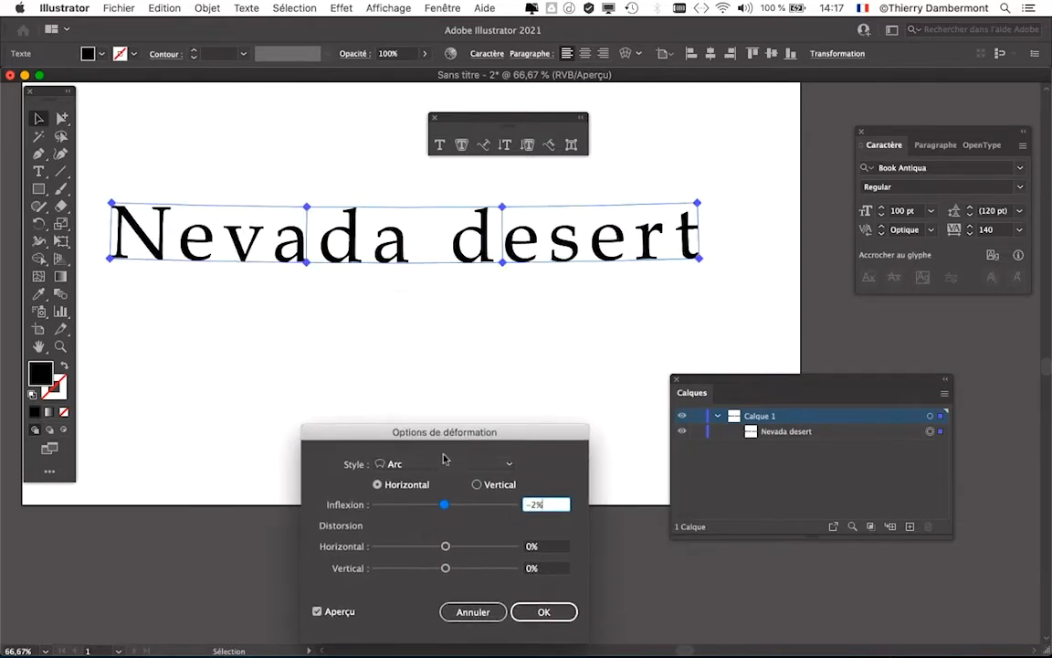
pyautogui.moveTo(425, 509); pyautogui.dragTo(422, 505)
pyautogui.moveTo(423, 451); pyautogui.dragTo(807, 81)
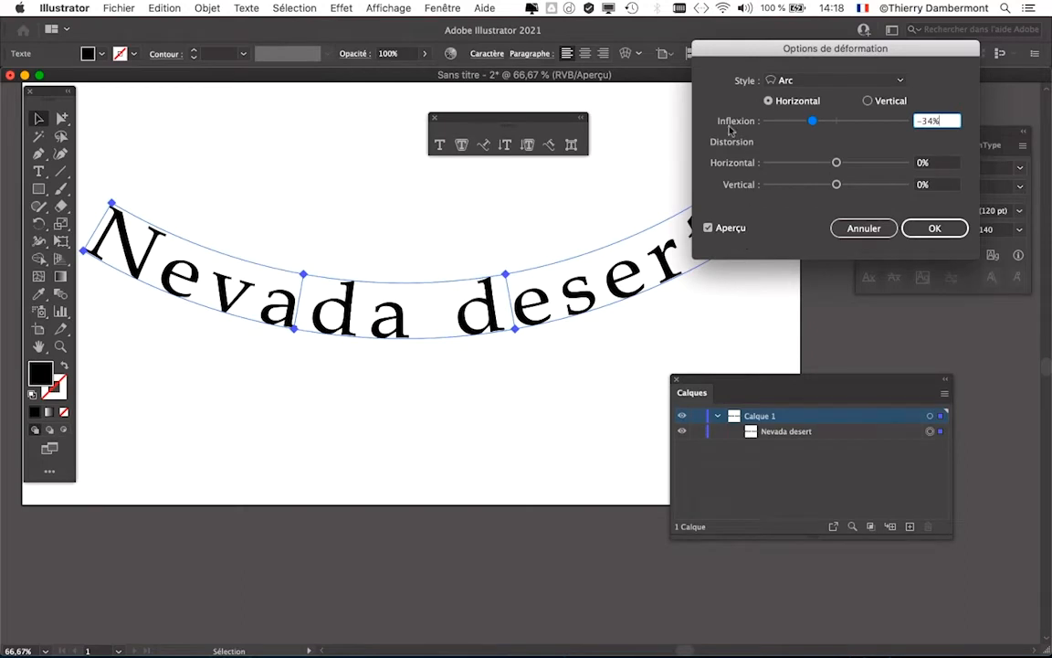
pyautogui.click(199, 7)
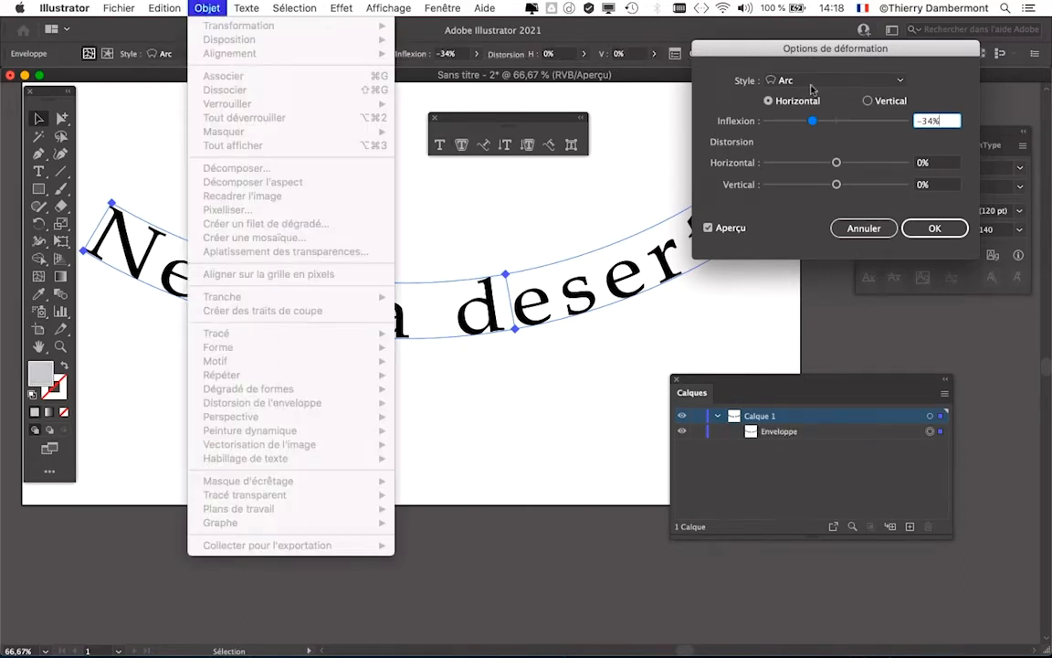
pyautogui.click(818, 45)
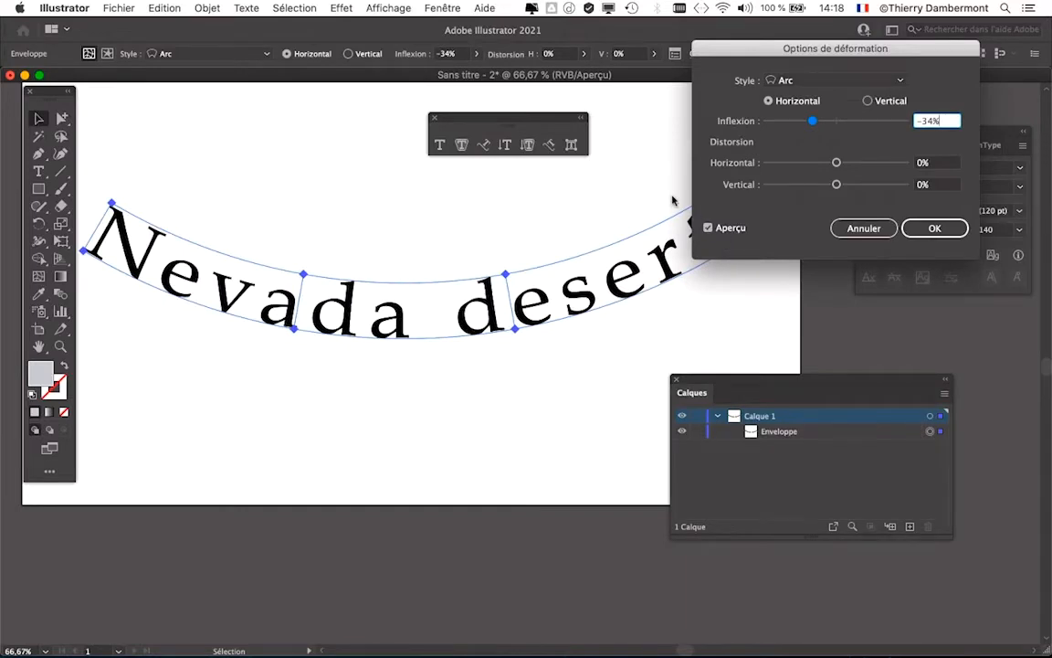
pyautogui.moveTo(796, 68); pyautogui.dragTo(757, 67)
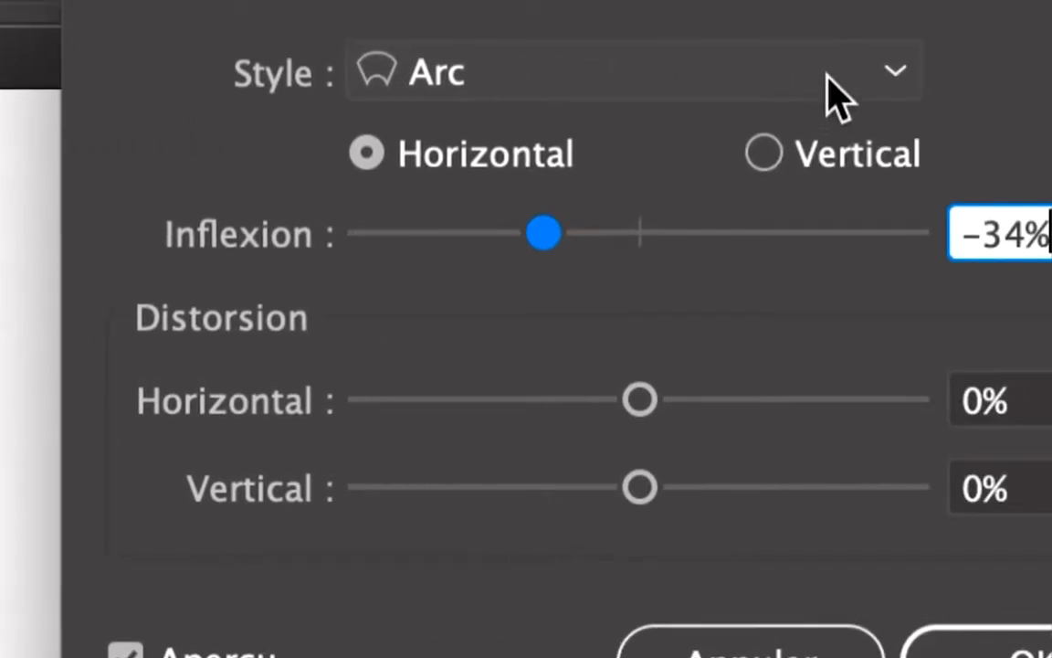
# Try the Torsion warp style on the text with a 22% bend
pyautogui.click(1046, 85)
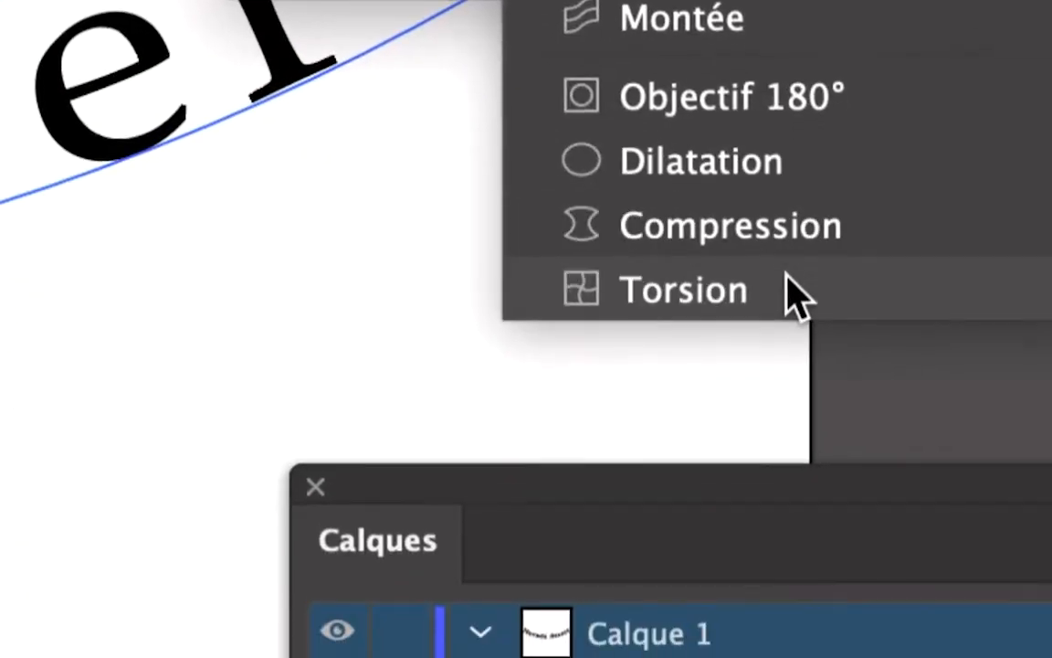
pyautogui.click(788, 280)
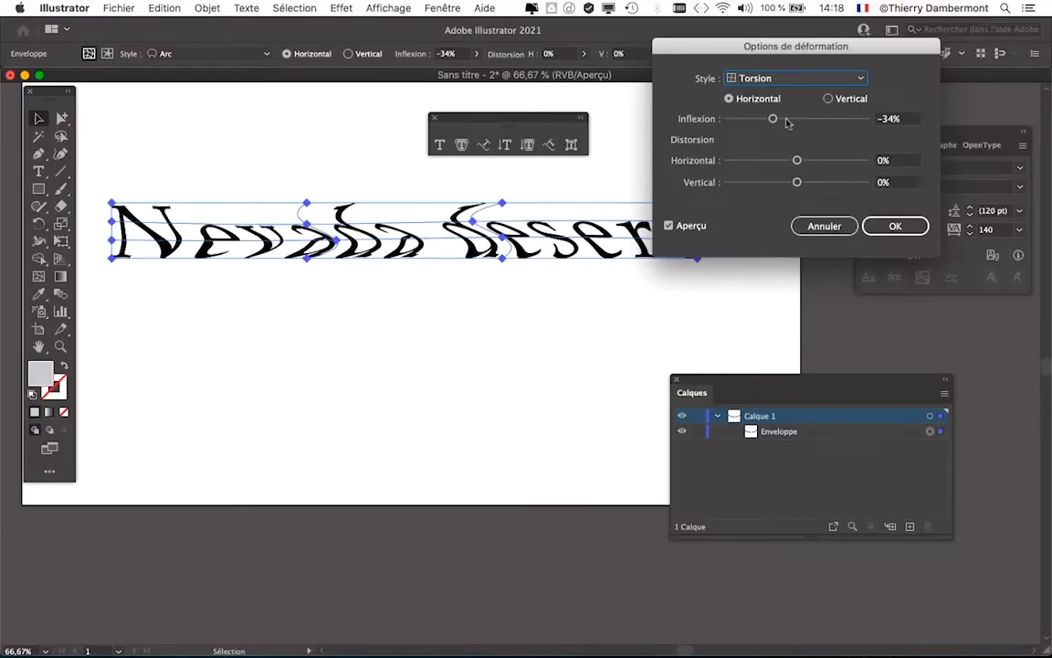
pyautogui.moveTo(788, 123); pyautogui.dragTo(800, 121)
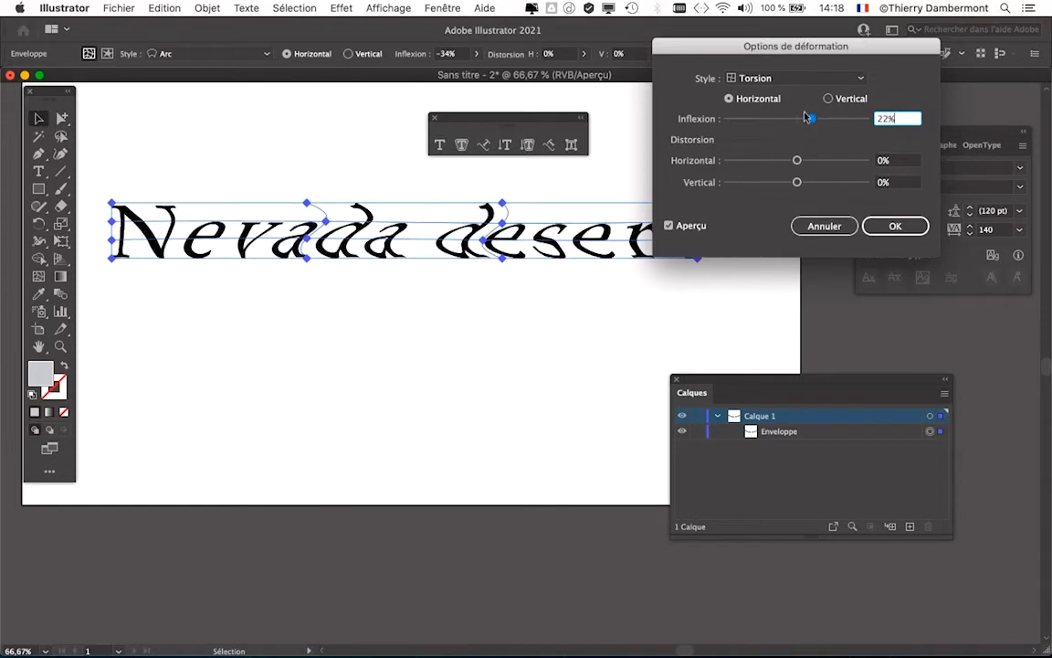
# Preview the Drapeau warp style, set the bend to 30%, and apply the envelope with the Arc style
pyautogui.click(794, 78)
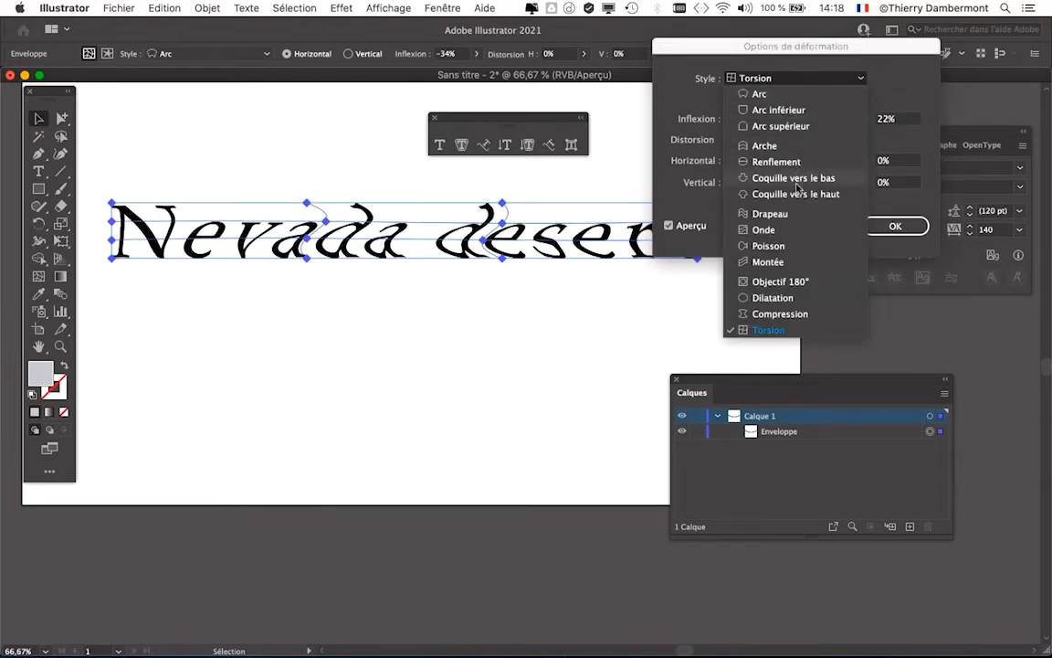
pyautogui.click(771, 213)
pyautogui.moveTo(811, 119)
pyautogui.mouseDown()
pyautogui.moveTo(859, 119)
pyautogui.moveTo(784, 118)
pyautogui.moveTo(816, 122)
pyautogui.mouseUp()
pyautogui.click(795, 78)
pyautogui.click(784, 95)
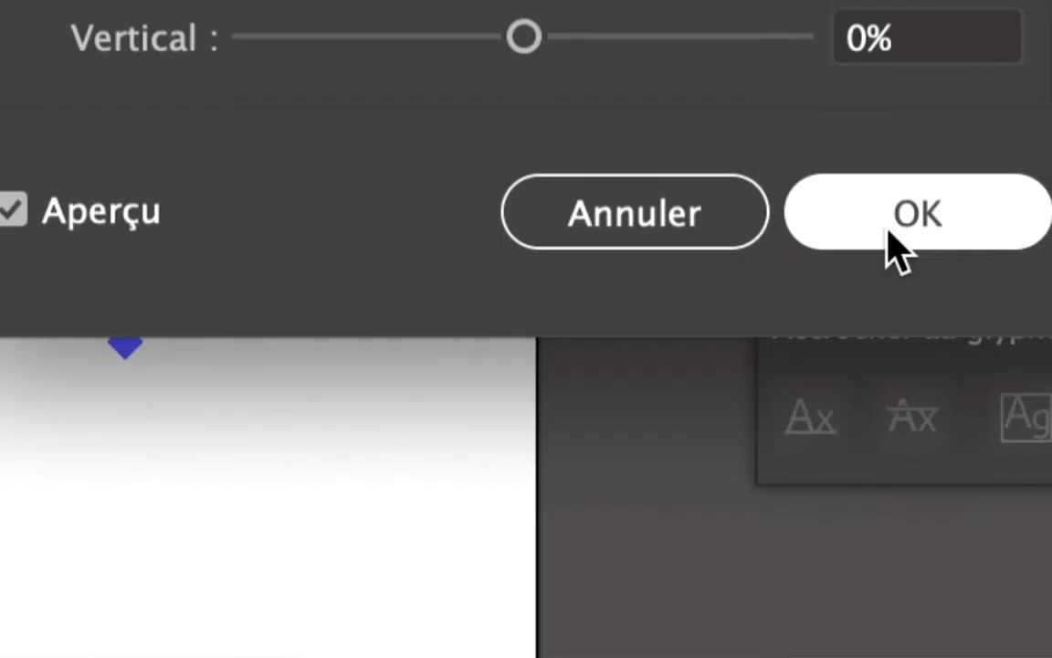
pyautogui.click(891, 233)
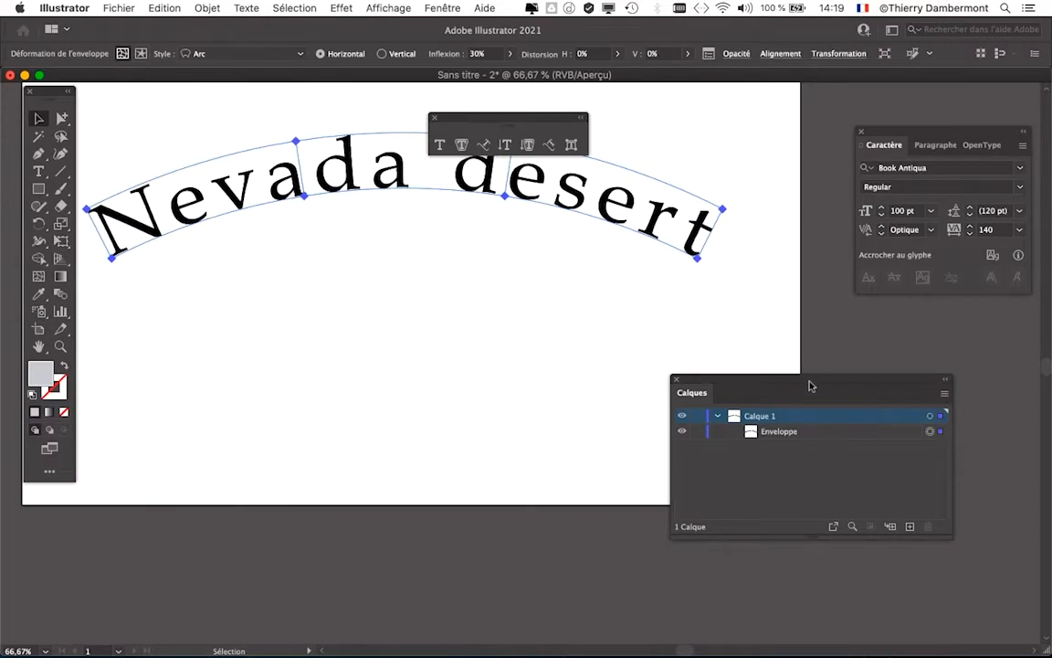
# Move the Layers panel closer under the arched text and reduce its size
pyautogui.moveTo(809, 385); pyautogui.dragTo(651, 296)
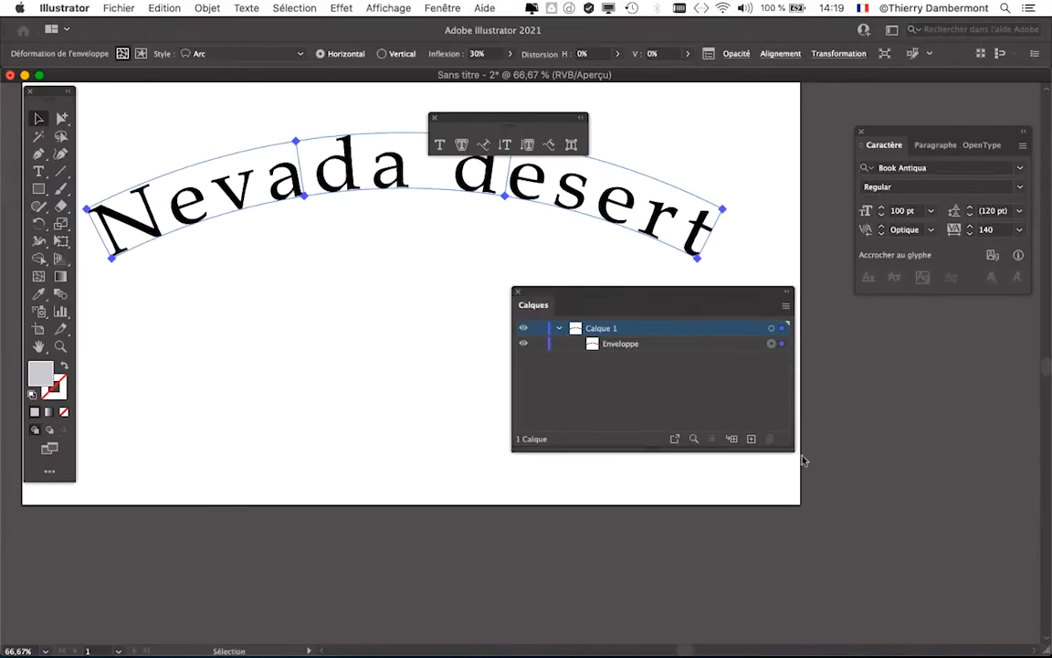
pyautogui.moveTo(785, 446); pyautogui.dragTo(721, 431)
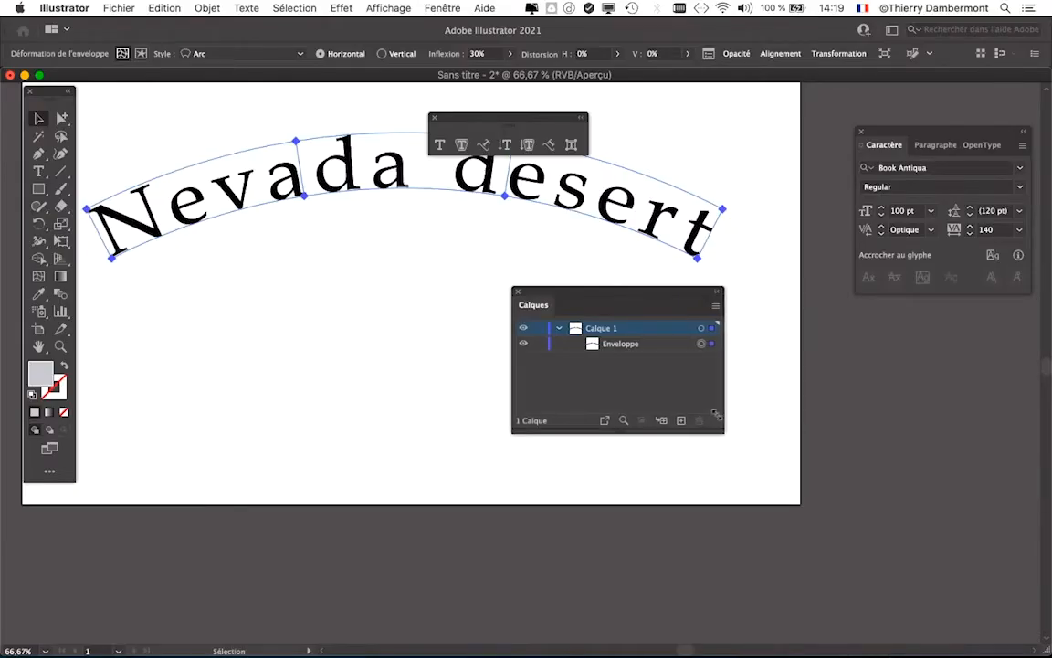
# Save the document as "texte enveloppe - 01.ai" in the Illustrator FAD nov 2021 (local) folder, accepting the Illustrator 2020 options
pyautogui.click(121, 7)
pyautogui.click(146, 139)
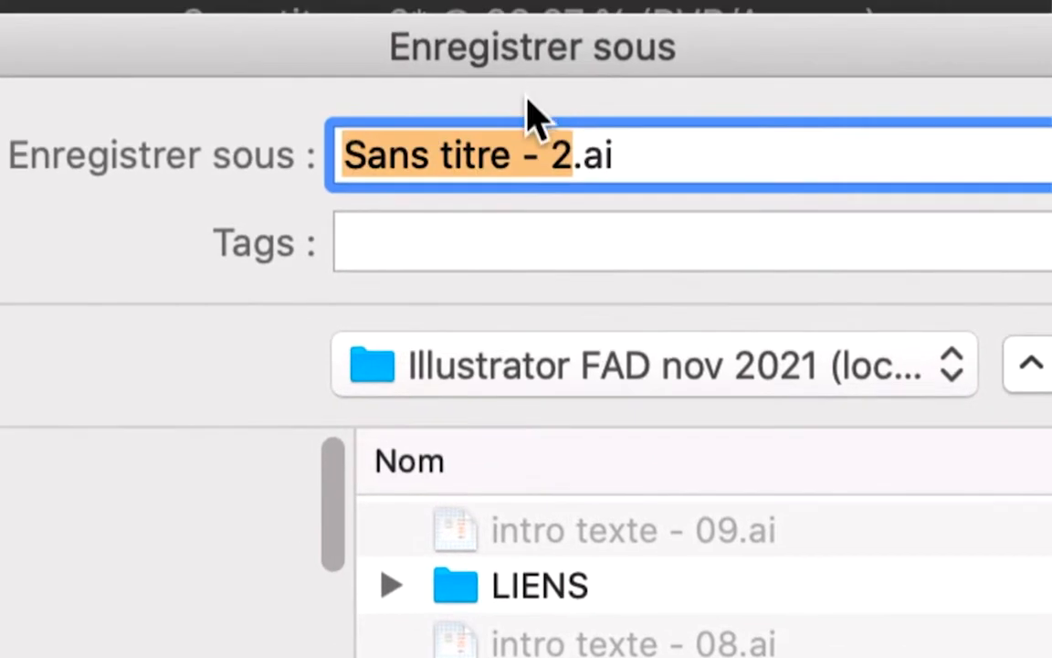
pyautogui.write('texte envl')
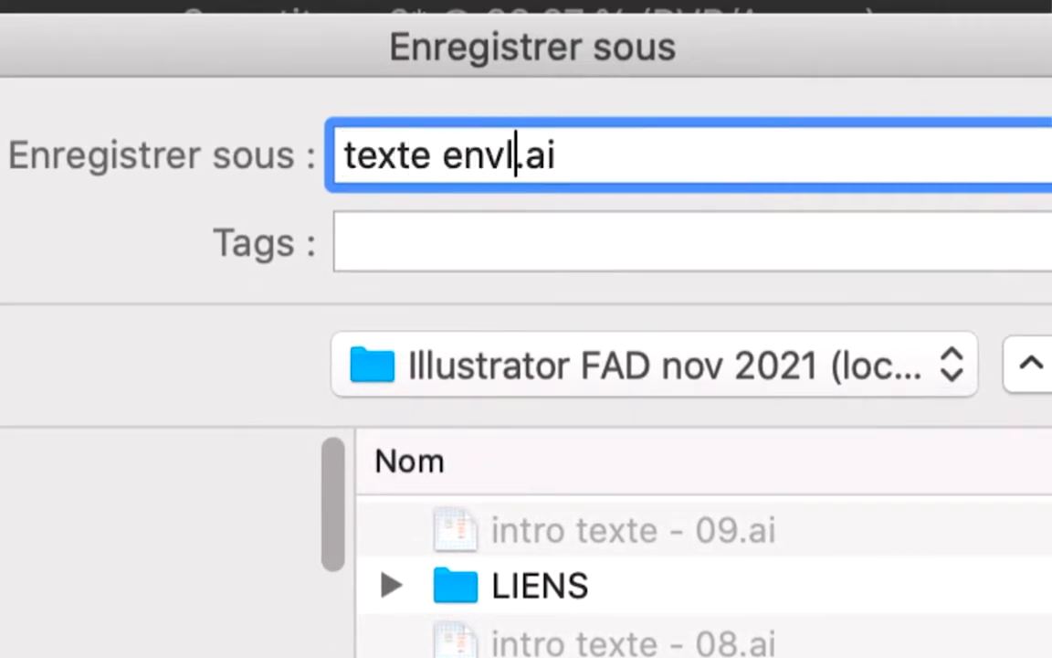
pyautogui.press('BackSpace')
pyautogui.write('eloppe -')
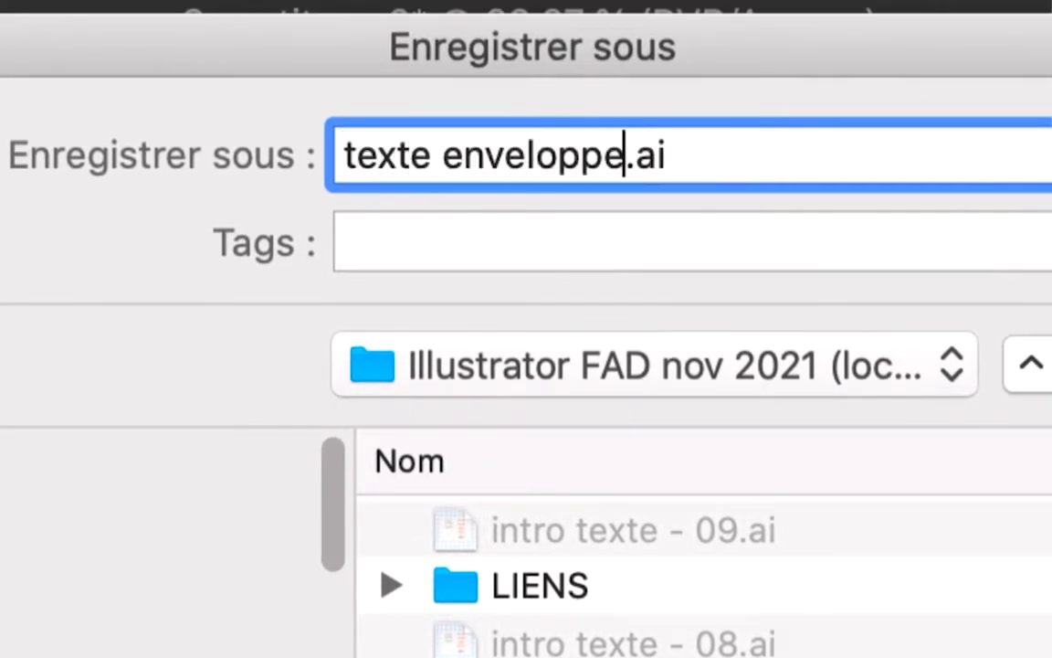
pyautogui.write(' 01')
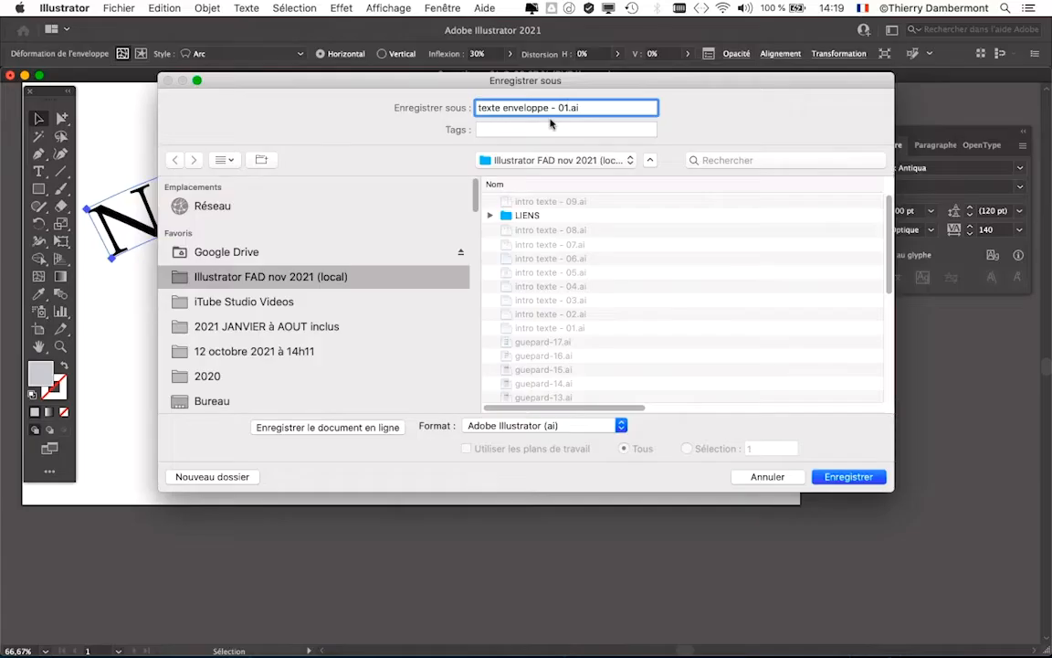
pyautogui.click(854, 480)
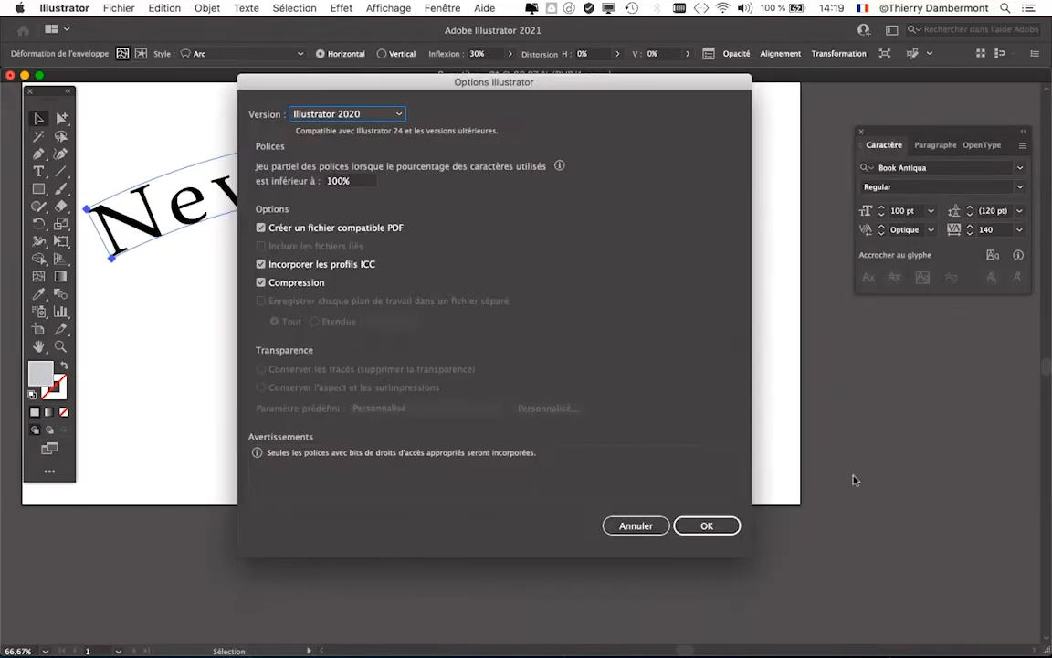
pyautogui.click(706, 525)
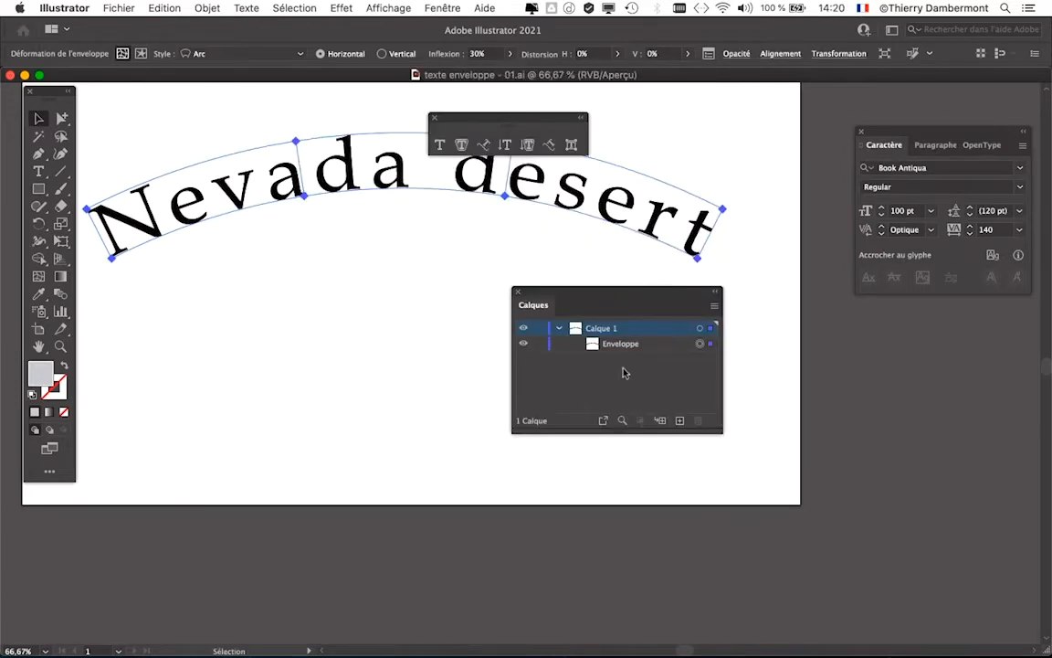
# Move the floating type tools below the artboard and the Layers panel away from the arched text
pyautogui.moveTo(496, 127); pyautogui.dragTo(140, 570)
pyautogui.moveTo(576, 300); pyautogui.dragTo(780, 333)
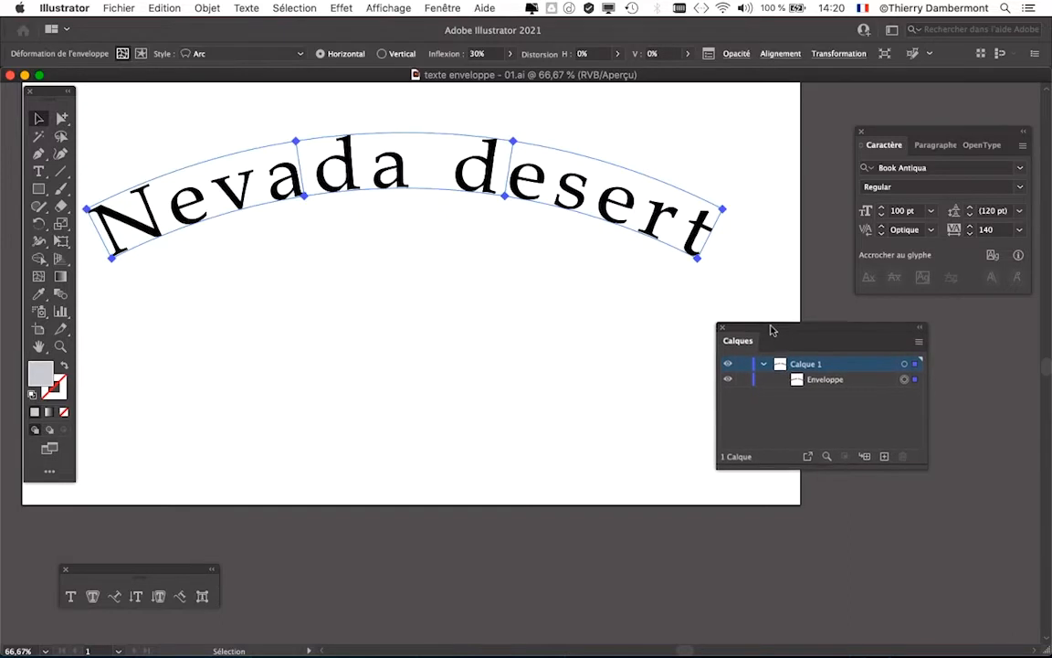
# Deselect the arched "Nevada desert" envelope and select it again with the Selection tool
pyautogui.click(299, 236)
pyautogui.click(280, 203)
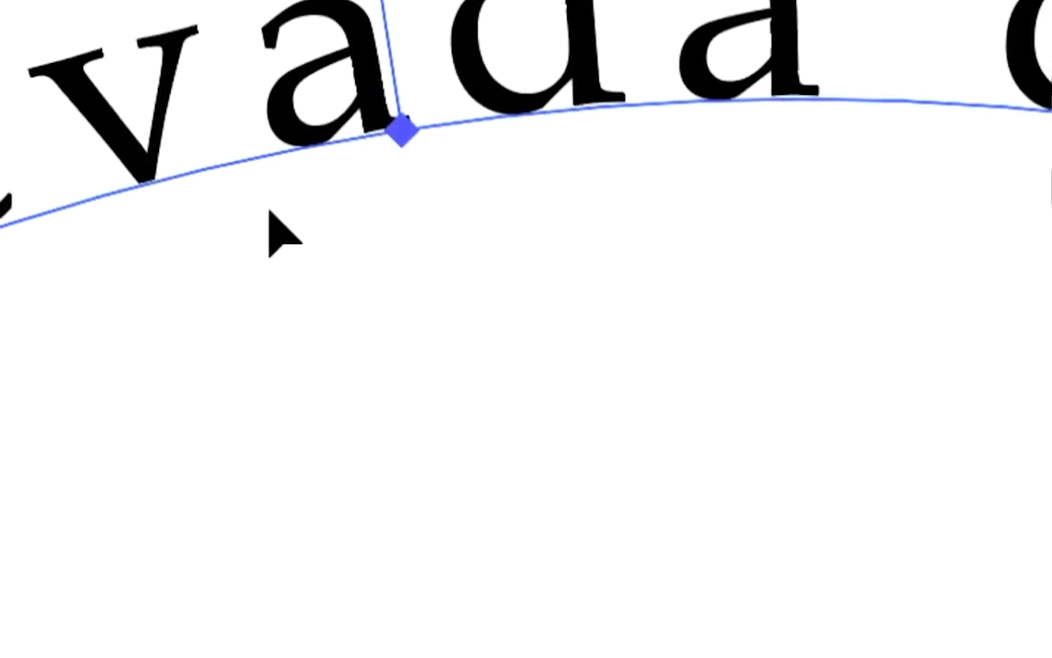
pyautogui.click(270, 212)
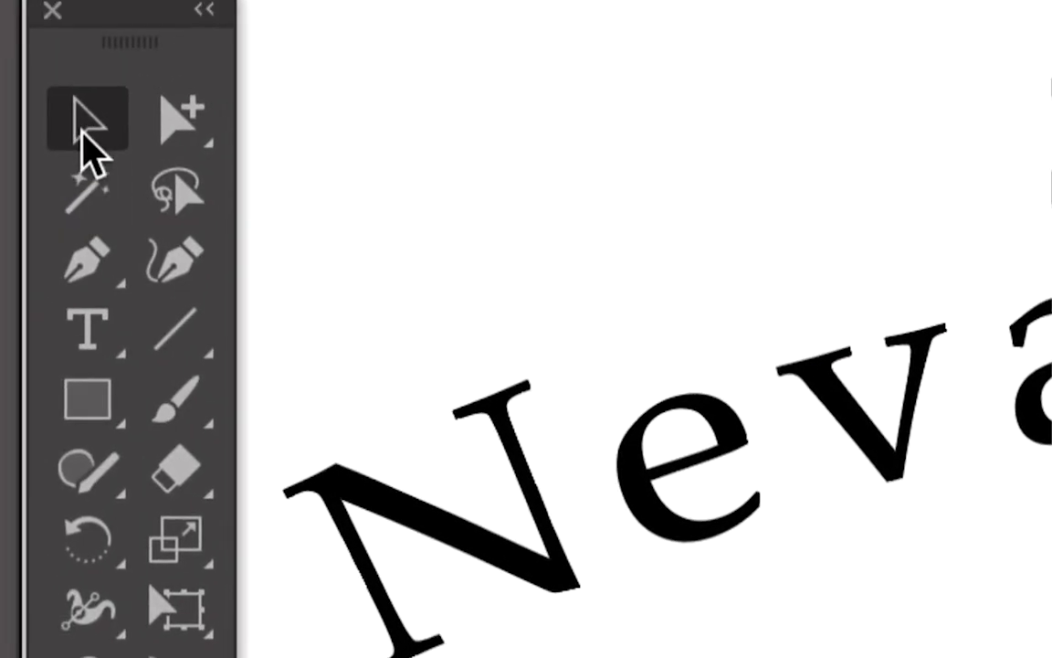
pyautogui.click(503, 450)
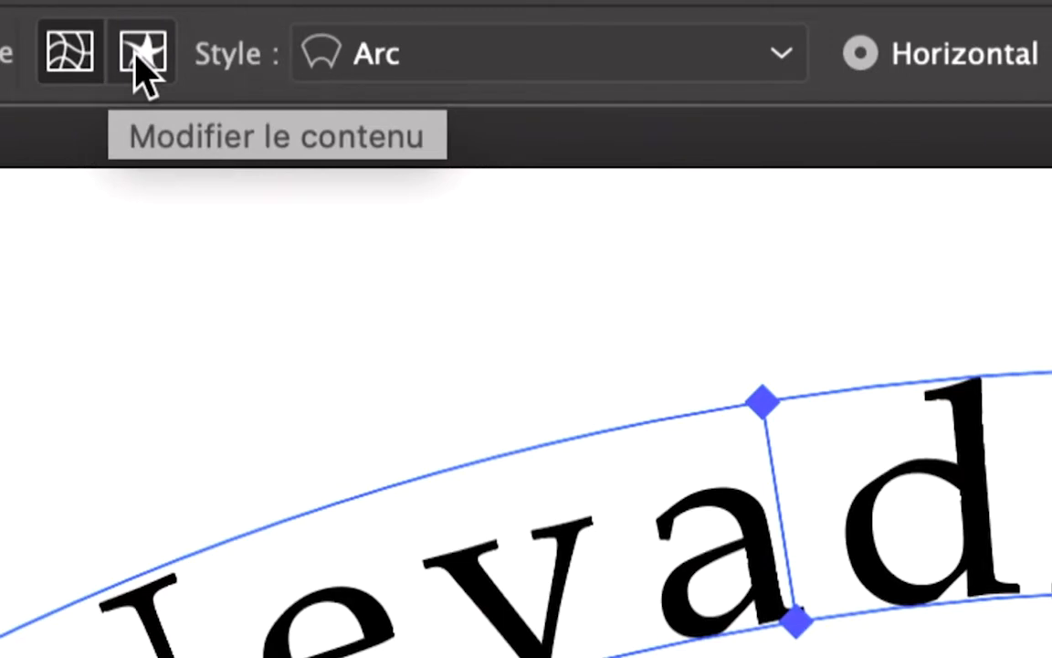
# Switch the arched "Nevada desert" envelope to content editing and move the floating tools away from the text
pyautogui.click(136, 55)
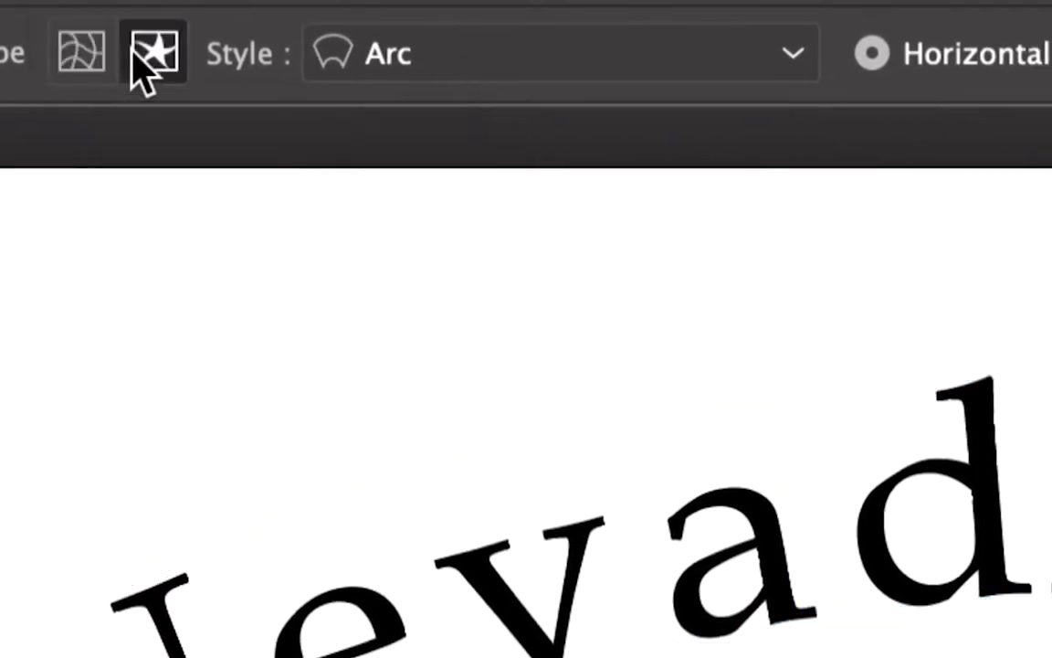
pyautogui.click(81, 56)
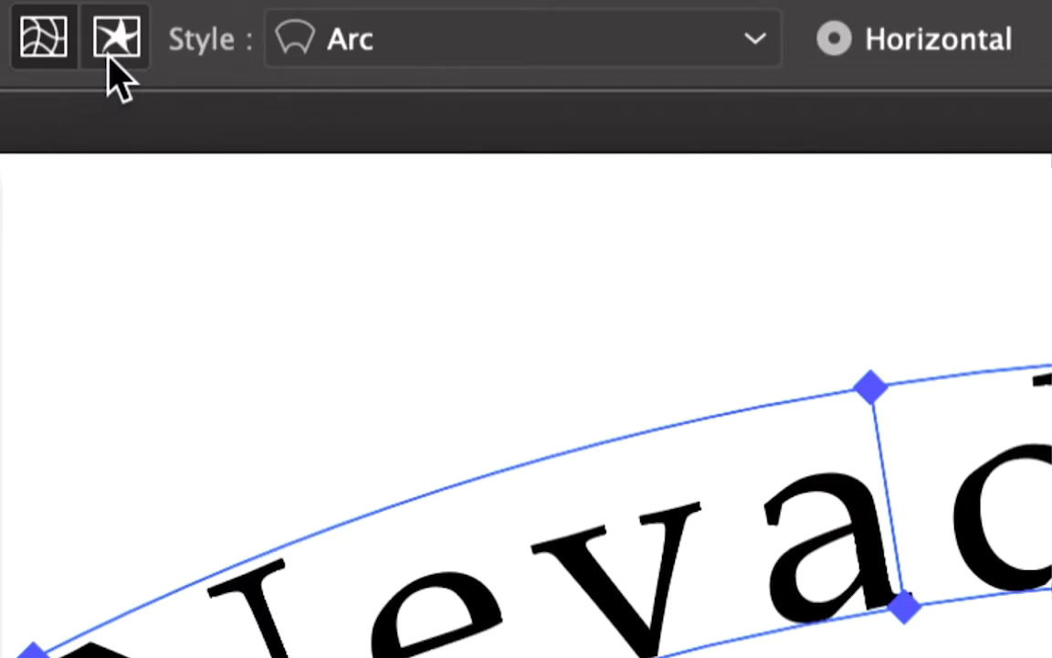
pyautogui.click(110, 56)
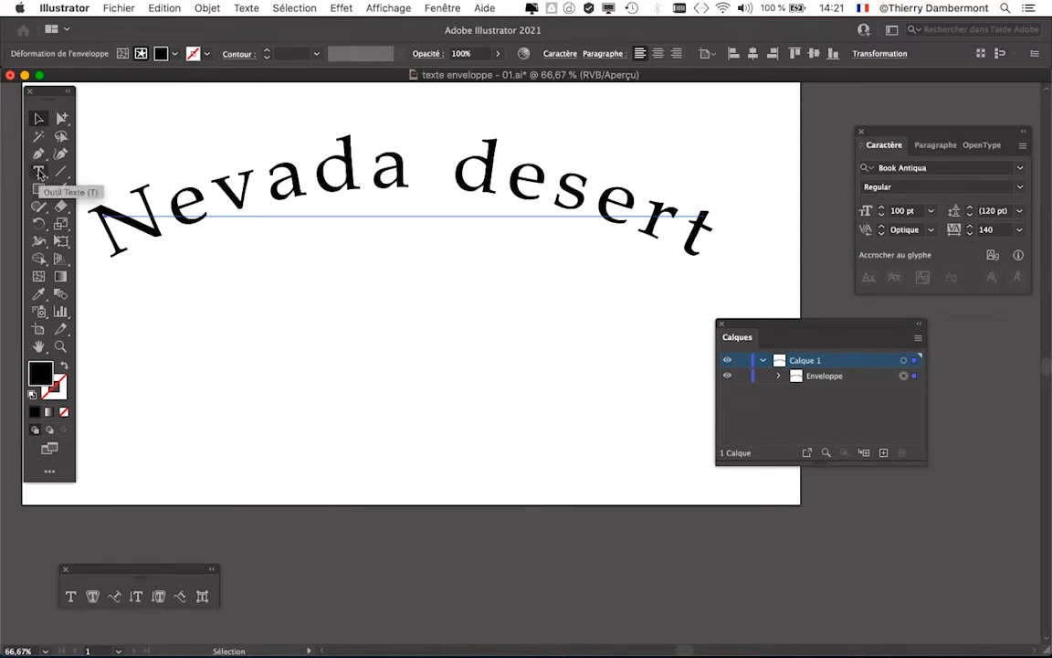
pyautogui.moveTo(47, 99); pyautogui.dragTo(36, 106)
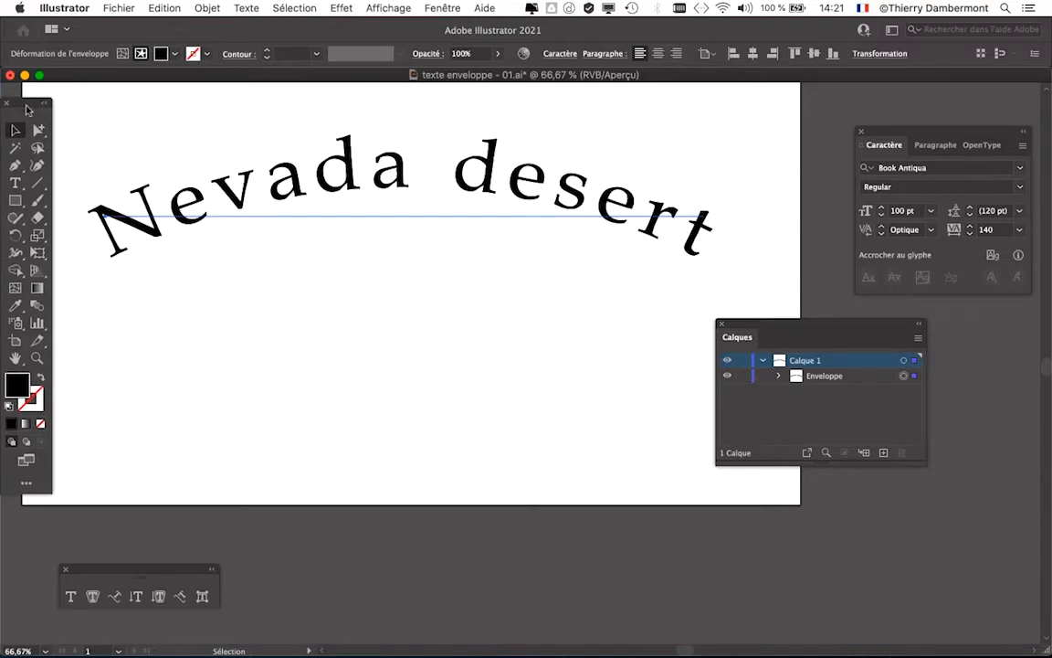
# Select the entire "Nevada desert" text inside the envelope with the Type tool
pyautogui.click(27, 179)
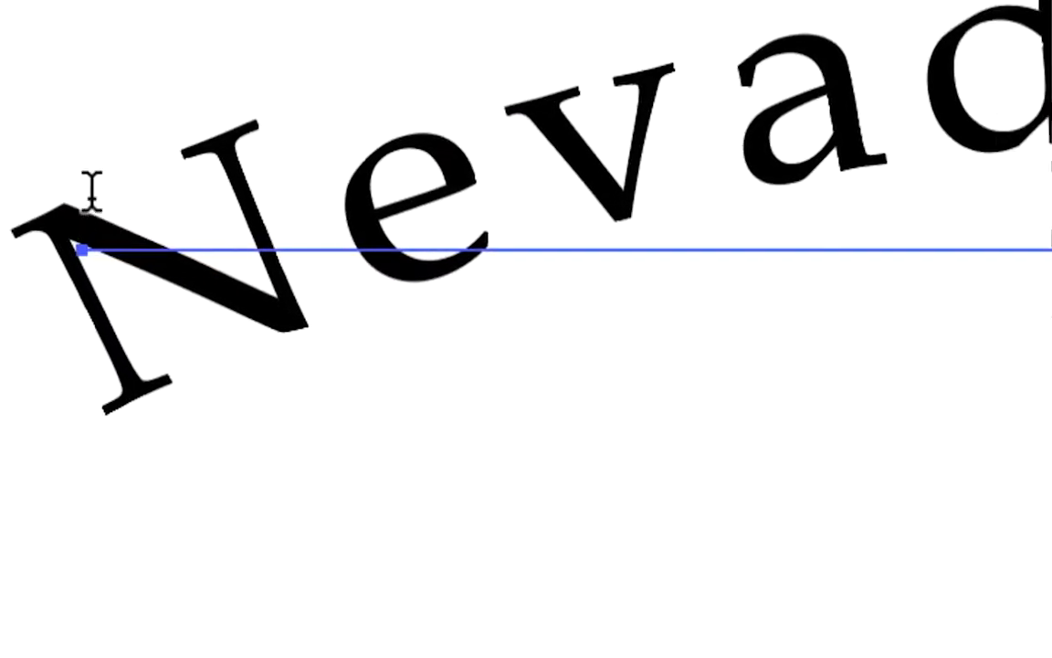
pyautogui.moveTo(95, 190); pyautogui.dragTo(1051, 204)
pyautogui.moveTo(427, 192); pyautogui.dragTo(308, 192)
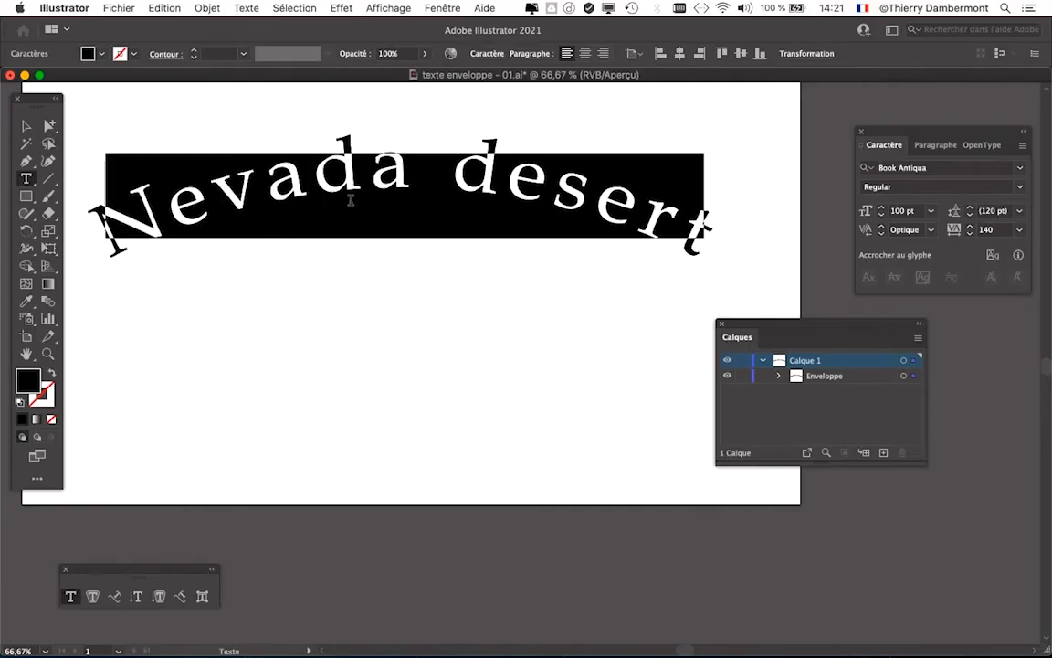
pyautogui.moveTo(151, 199); pyautogui.dragTo(465, 200)
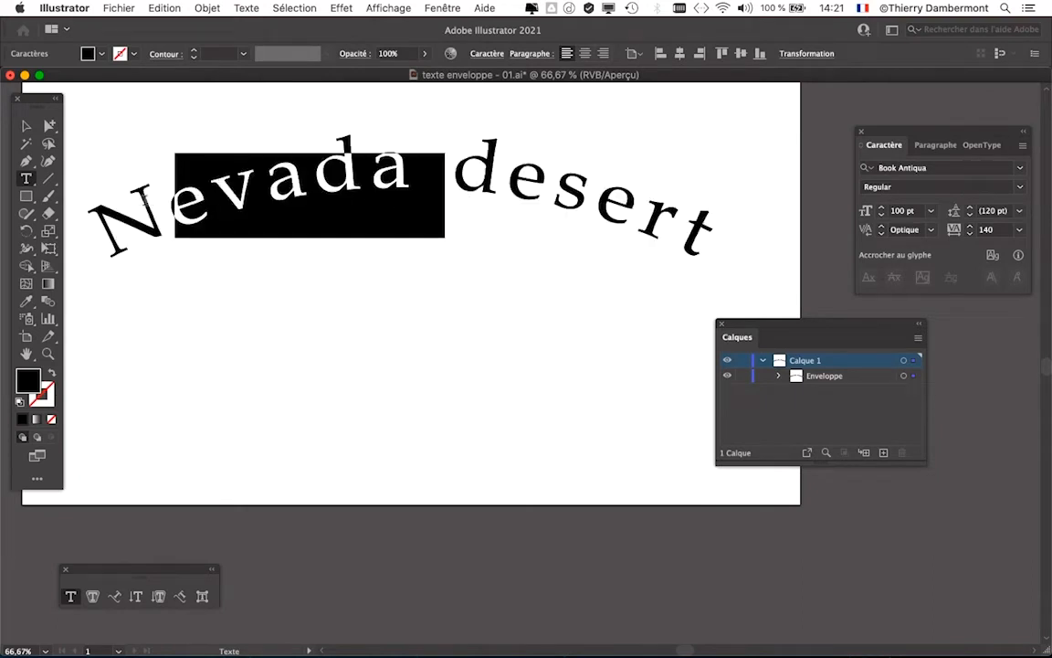
pyautogui.press('Left')
pyautogui.moveTo(112, 200); pyautogui.dragTo(782, 199)
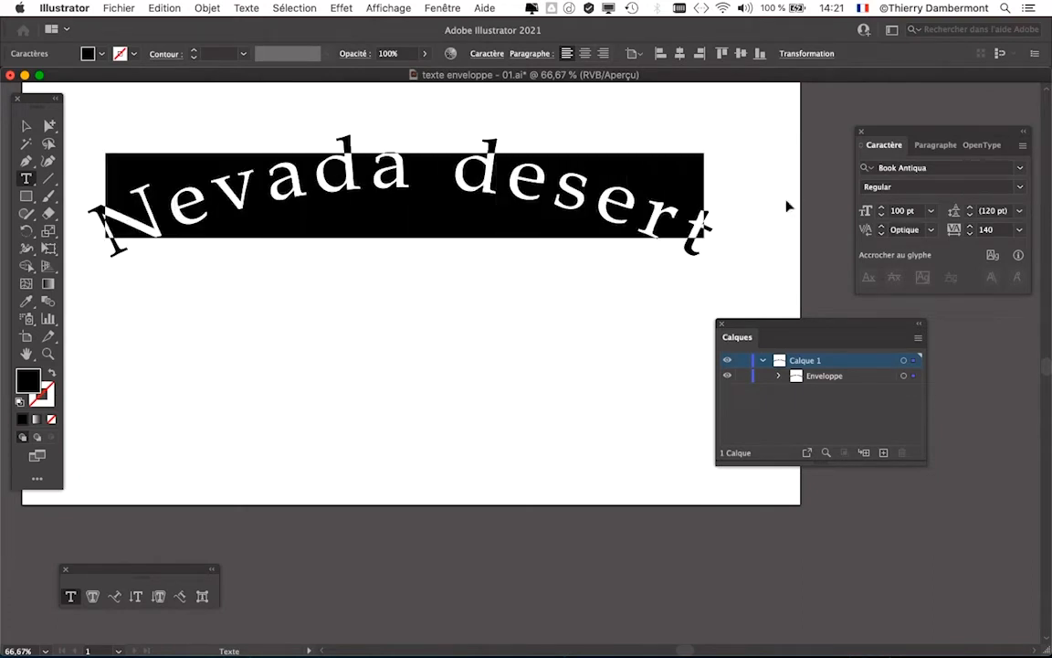
# Toggle between Outline and Preview display, ending in the Outline (Tracés) view of the envelope's undistorted text
pyautogui.press('super+y')
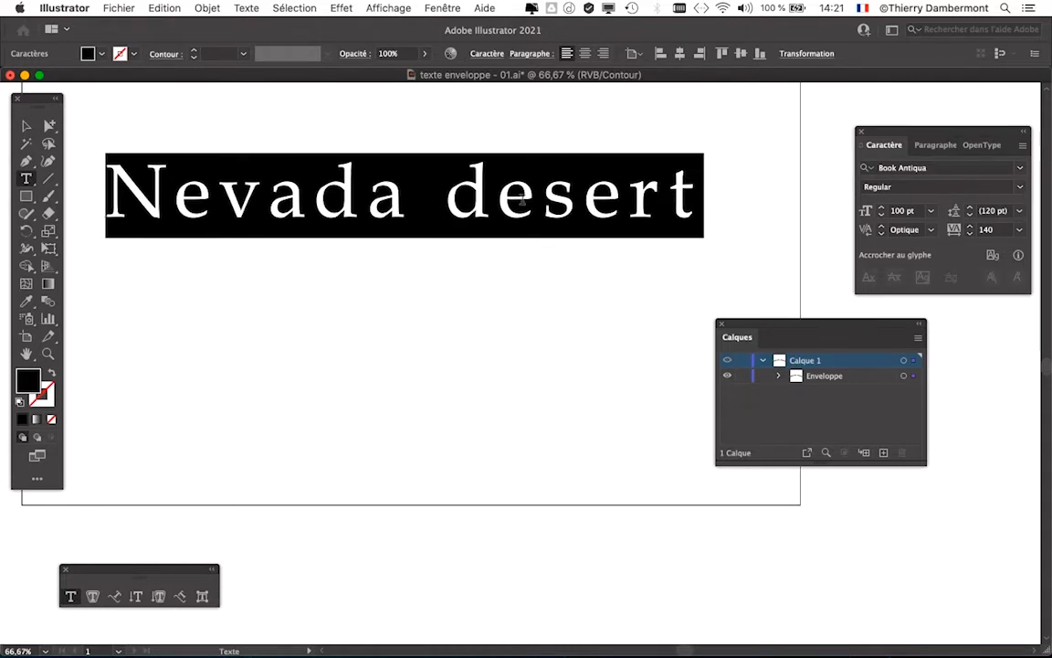
pyautogui.press('super+y')
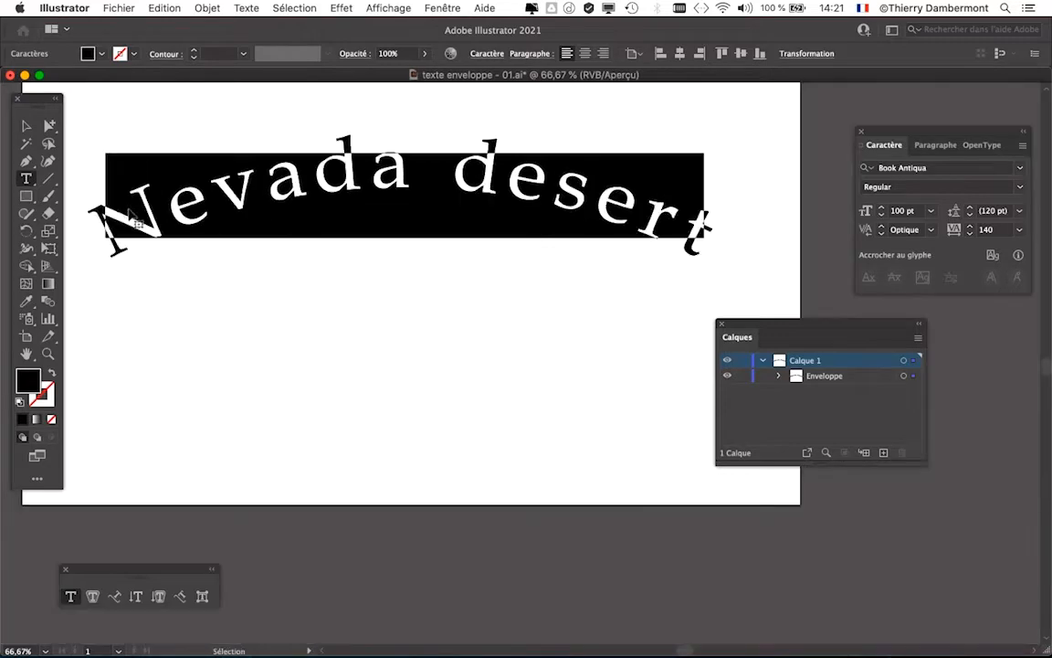
pyautogui.click(398, 7)
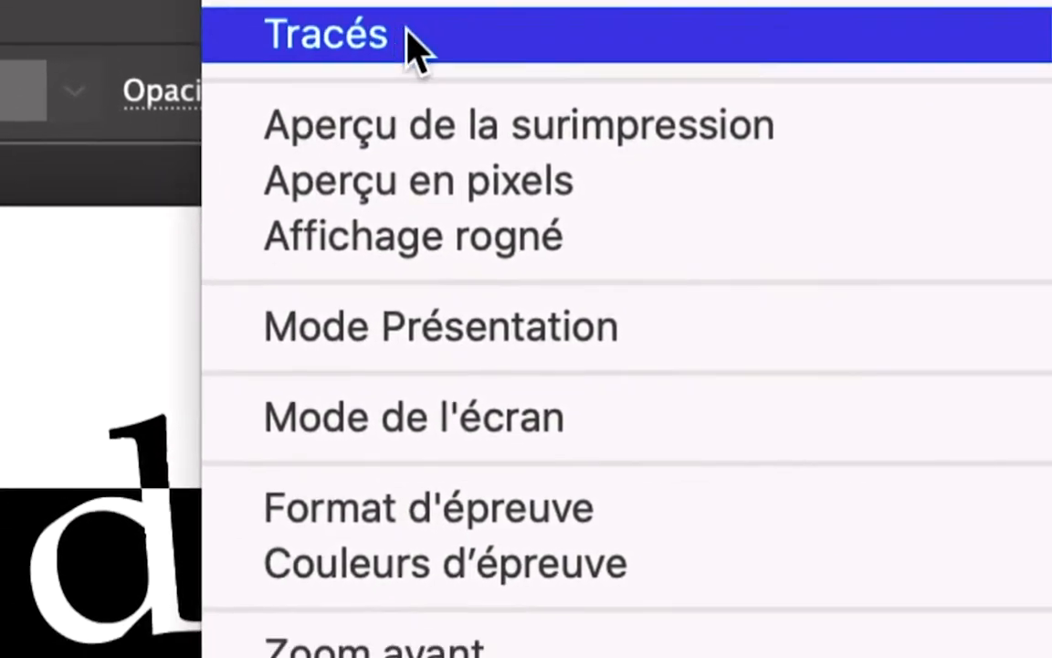
pyautogui.click(417, 170)
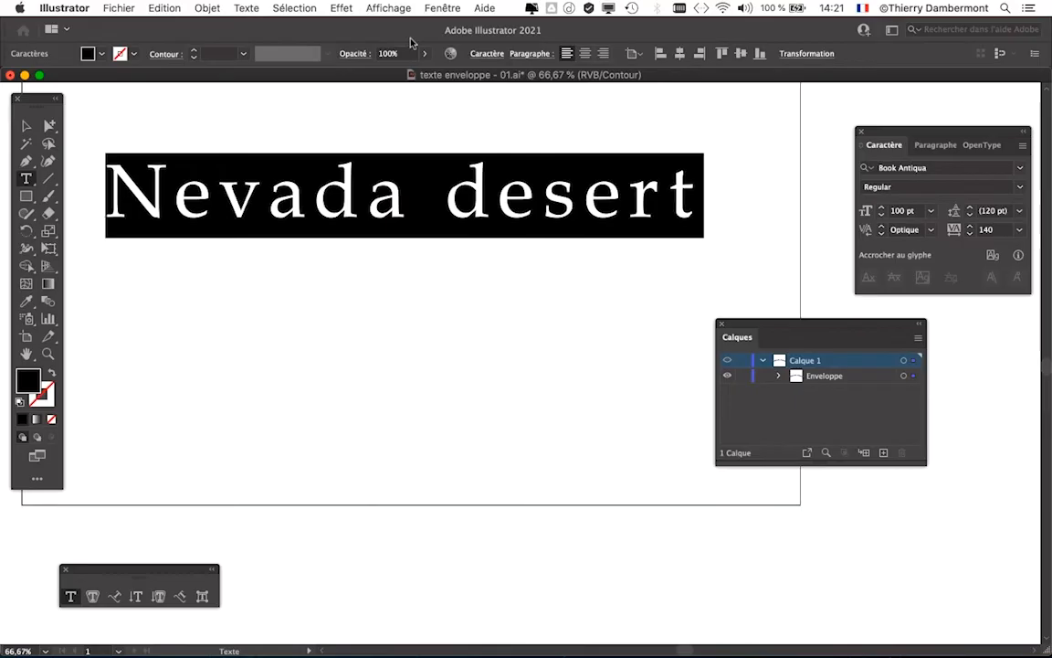
# Set the font of the whole "Nevada desert" text to ClarendonTMed
pyautogui.moveTo(101, 178); pyautogui.dragTo(709, 191)
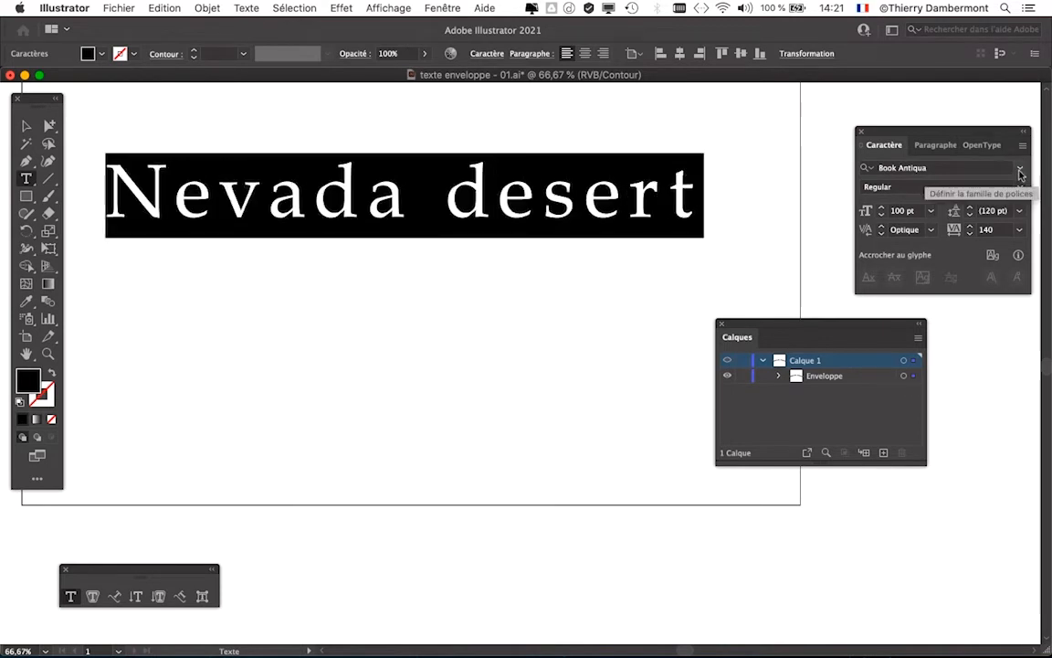
pyautogui.click(917, 167)
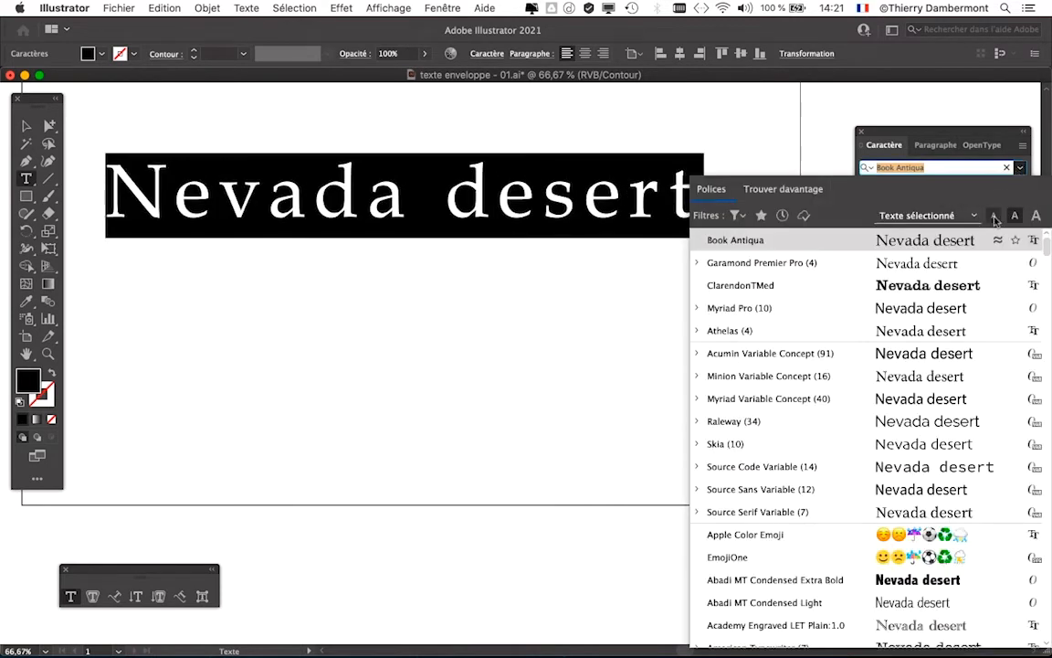
pyautogui.click(959, 291)
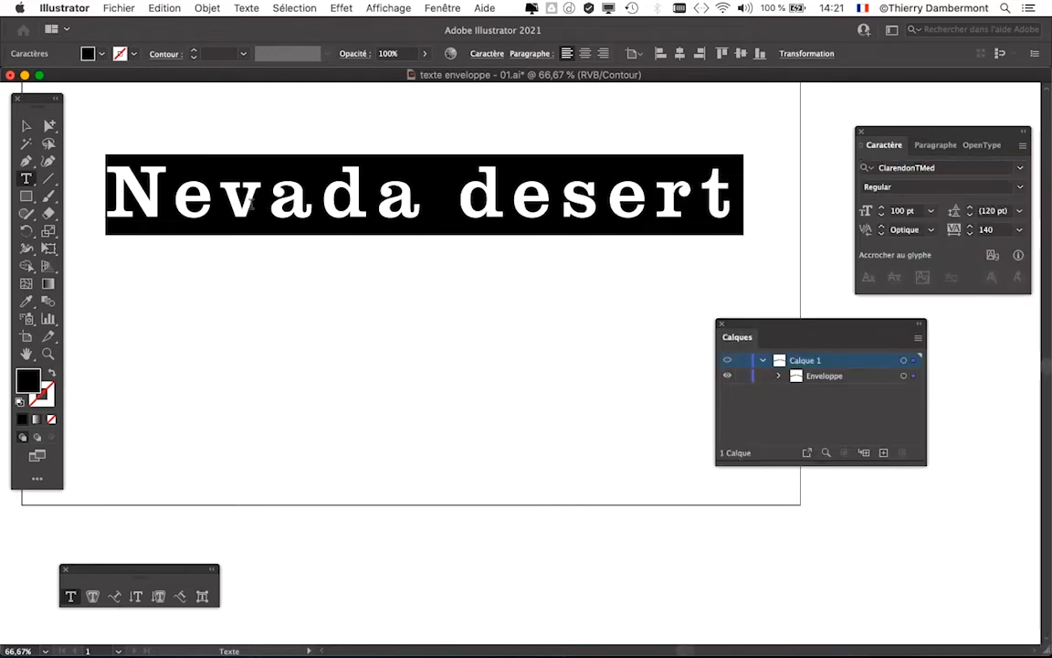
# Replace the word "Nevada" with "Arizona" in the envelope text and return the document to Preview display
pyautogui.click(364, 205)
pyautogui.moveTo(422, 204); pyautogui.dragTo(101, 205)
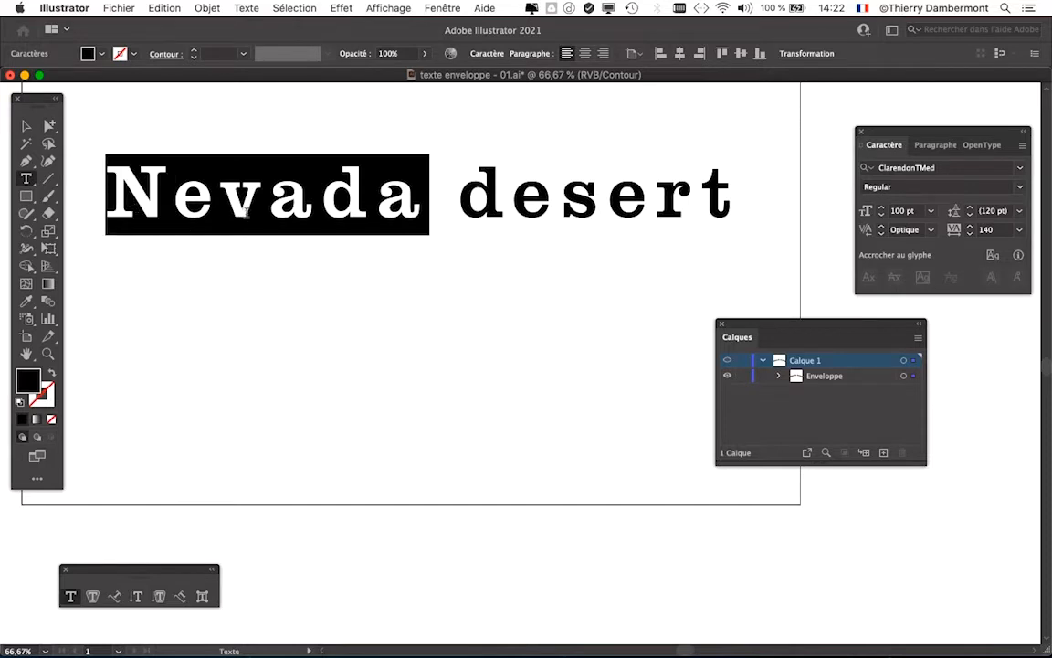
pyautogui.write('Arizona')
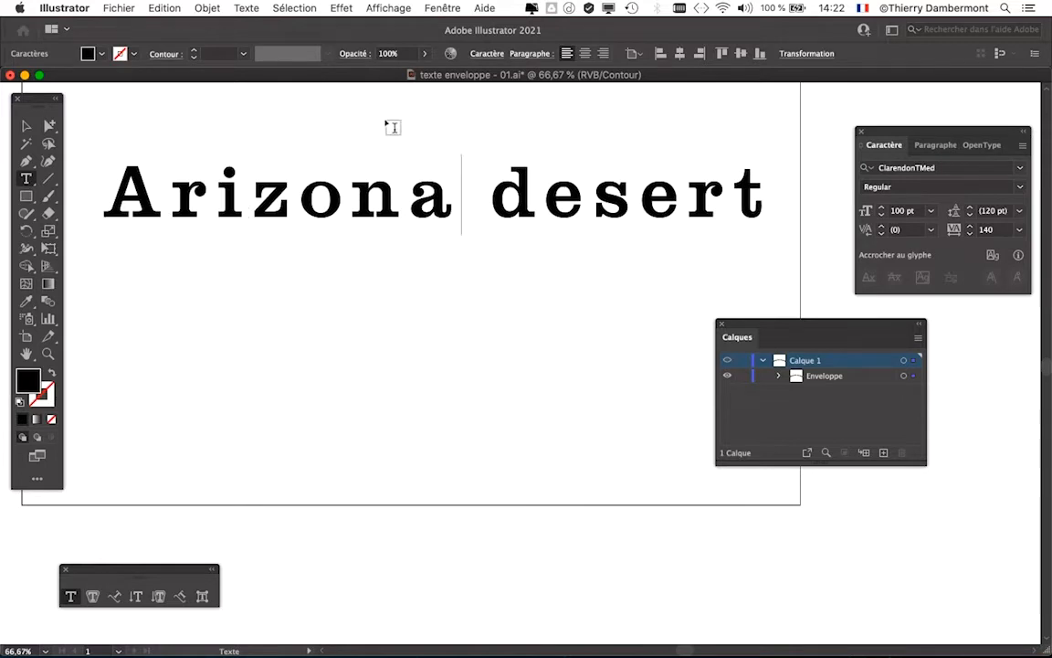
pyautogui.moveTo(464, 190); pyautogui.dragTo(485, 190)
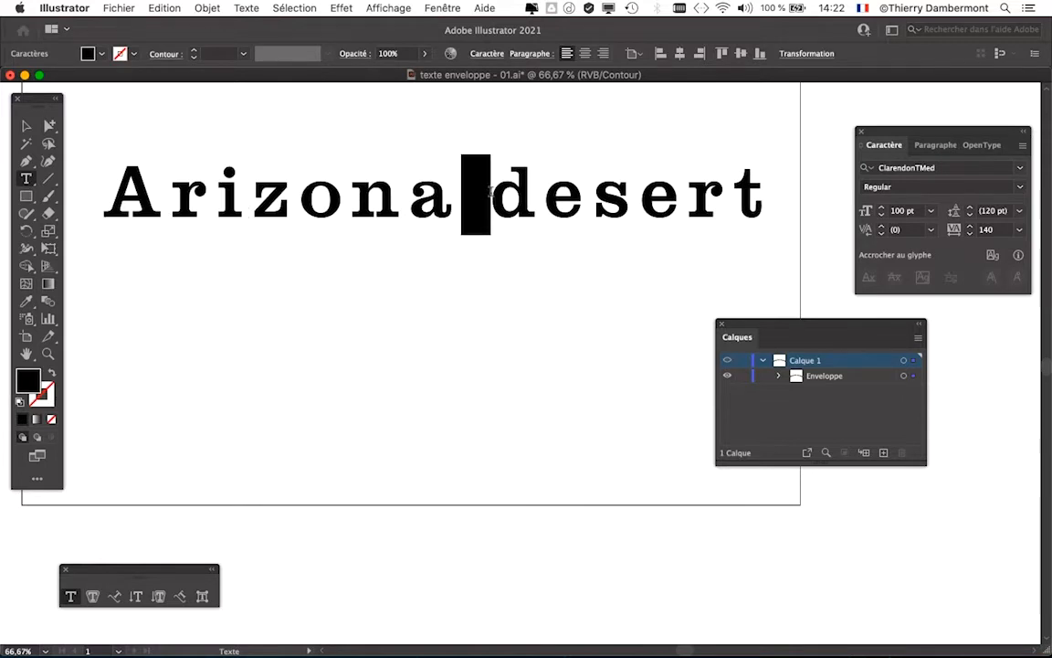
pyautogui.press('Left')
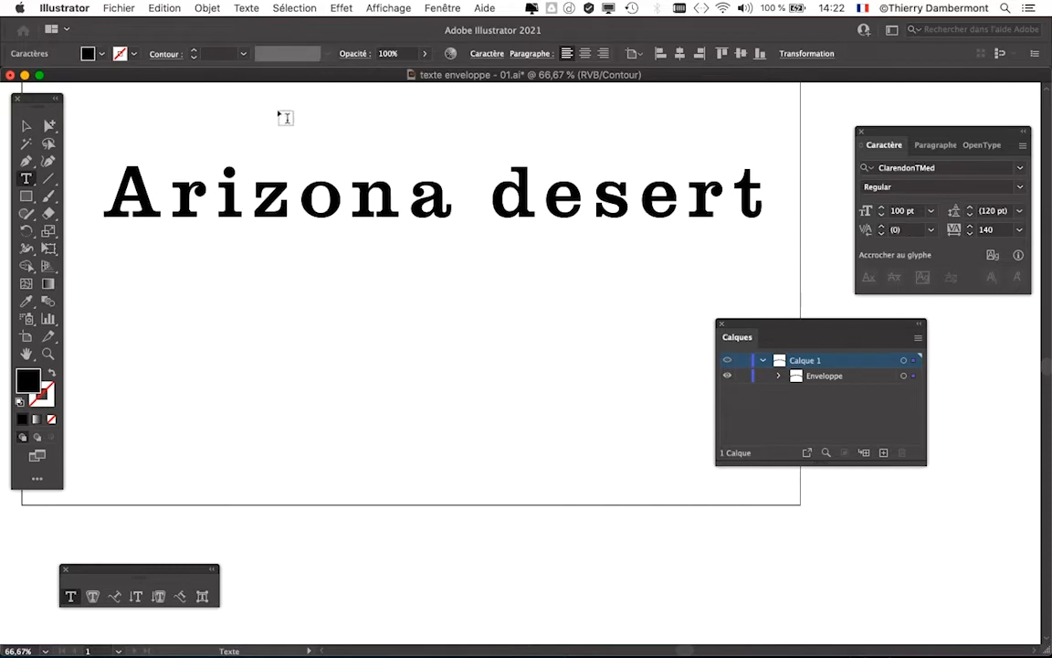
pyautogui.click(400, 8)
pyautogui.click(403, 41)
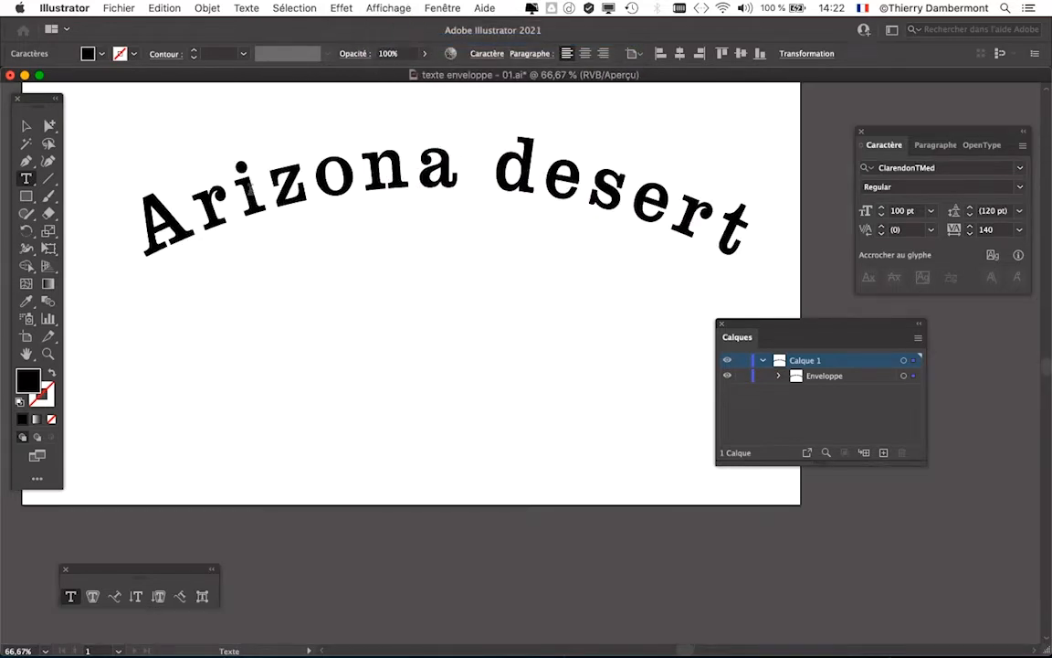
# Switch the "Arizona desert" object back to envelope editing and set the Arc bend to 29%
pyautogui.click(27, 126)
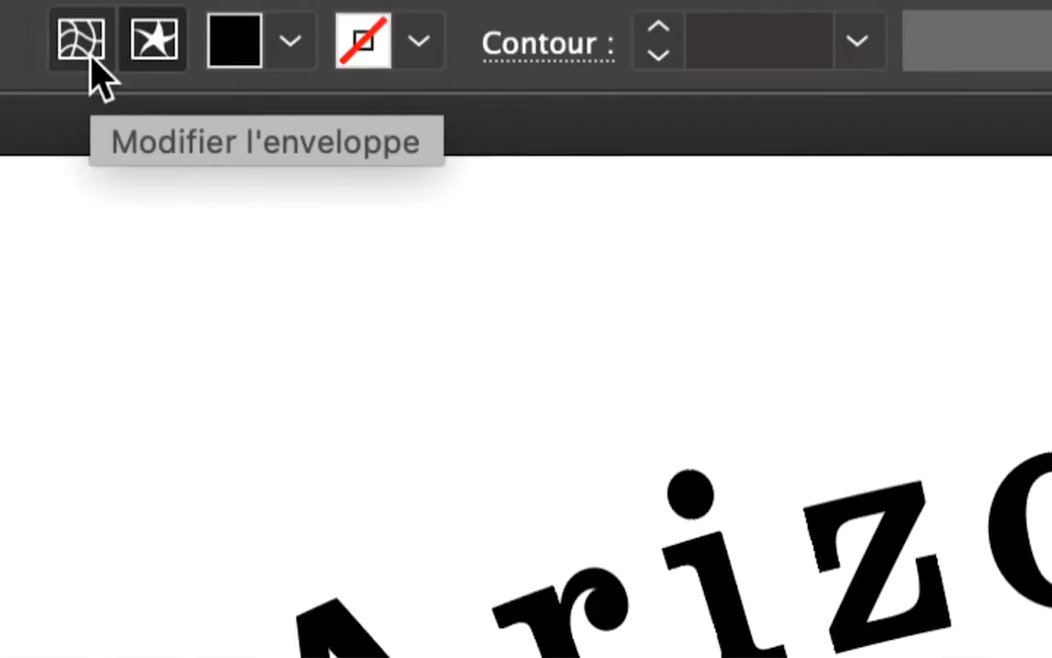
pyautogui.click(91, 57)
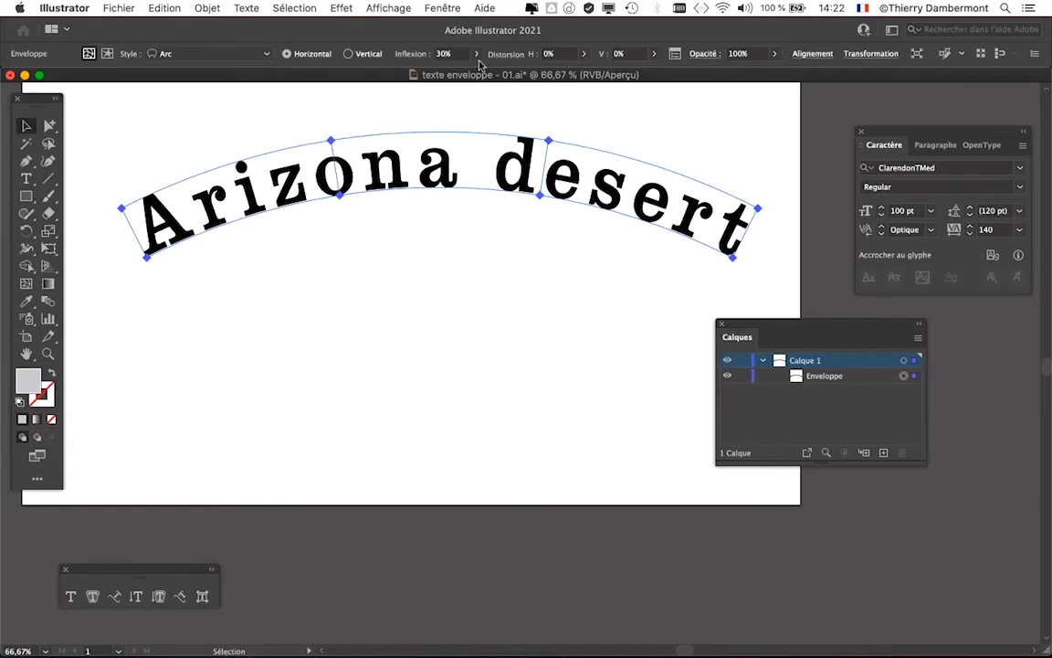
pyautogui.click(477, 56)
pyautogui.moveTo(453, 75); pyautogui.dragTo(472, 270)
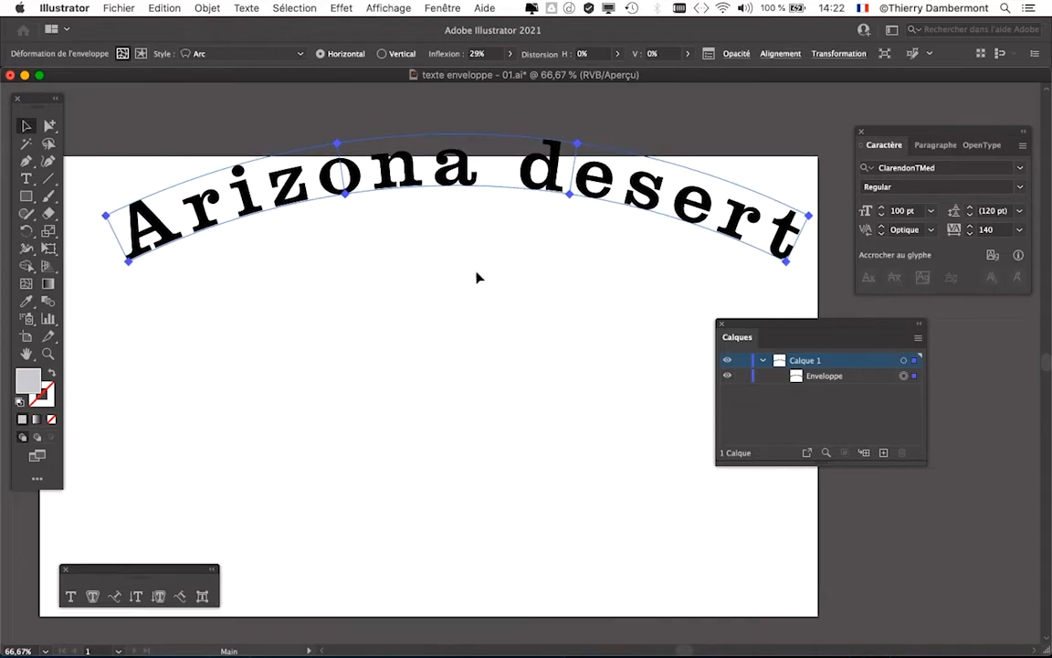
# Reposition the arched "Arizona desert" text within the artboard and move the Layers panel off the artwork
pyautogui.moveTo(473, 180); pyautogui.dragTo(453, 246)
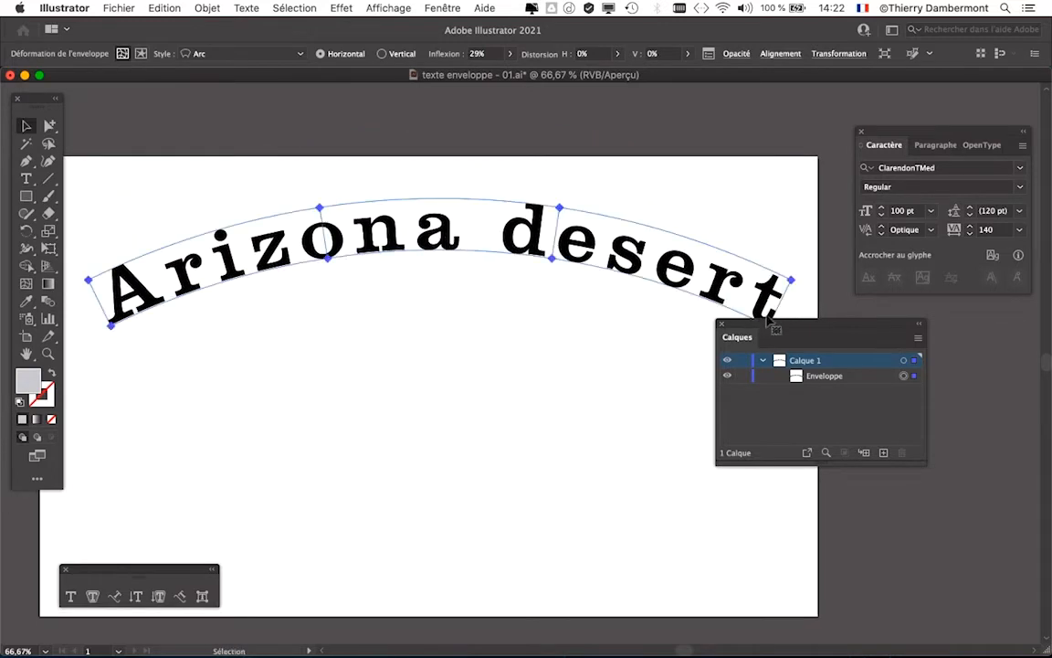
pyautogui.moveTo(749, 324); pyautogui.dragTo(874, 358)
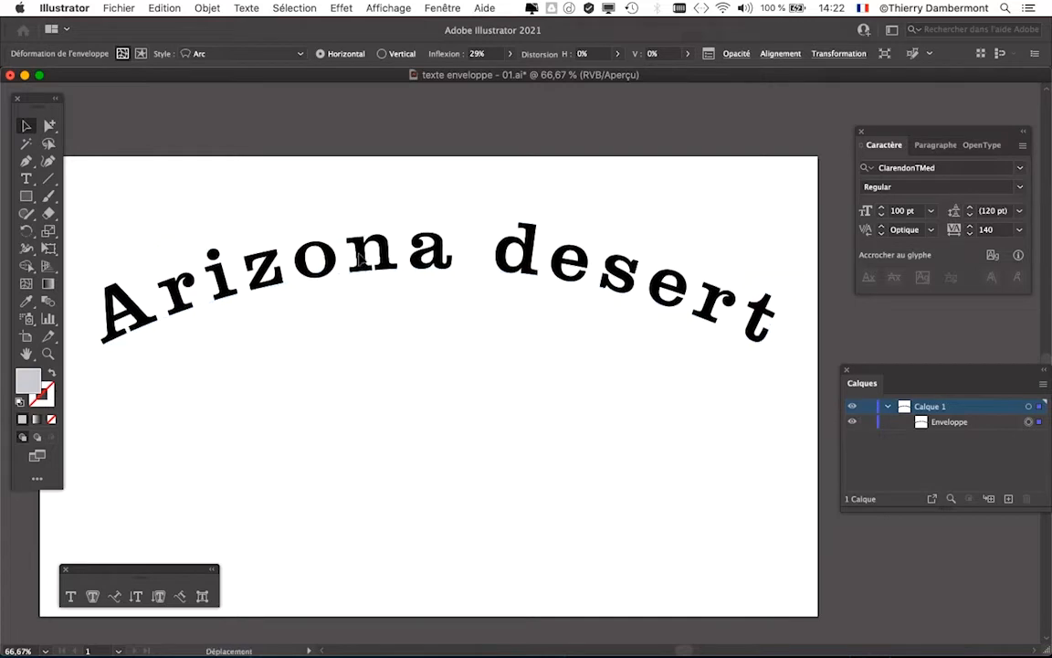
pyautogui.moveTo(494, 319); pyautogui.dragTo(528, 263)
pyautogui.moveTo(454, 205); pyautogui.dragTo(442, 199)
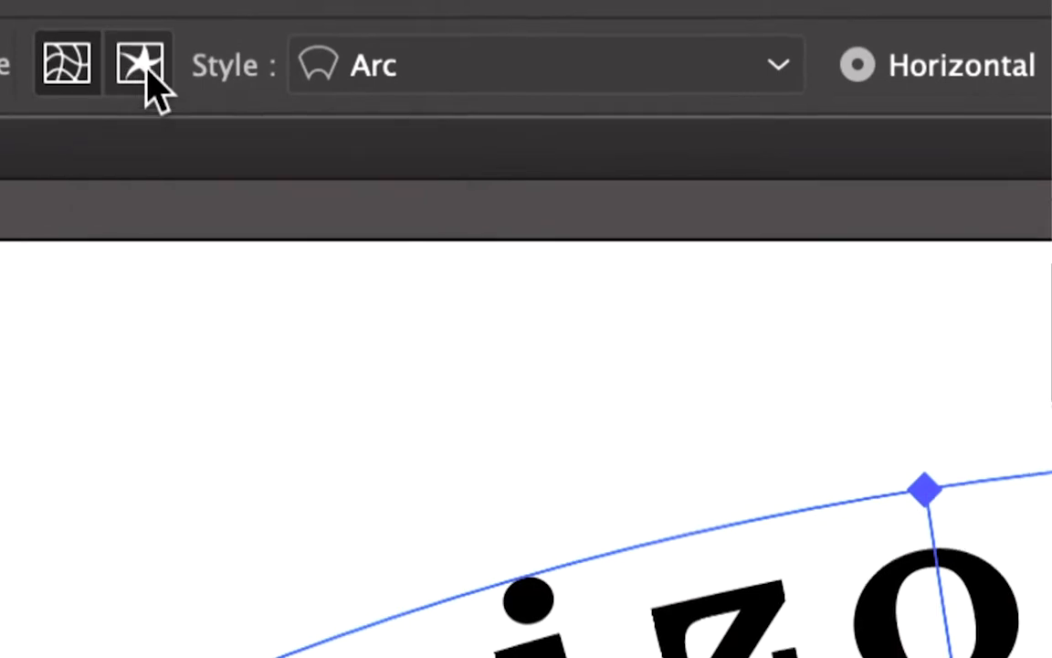
# Switch the "Arizona desert" object to content editing and return to envelope editing with the Modifier l'enveloppe command
pyautogui.click(145, 69)
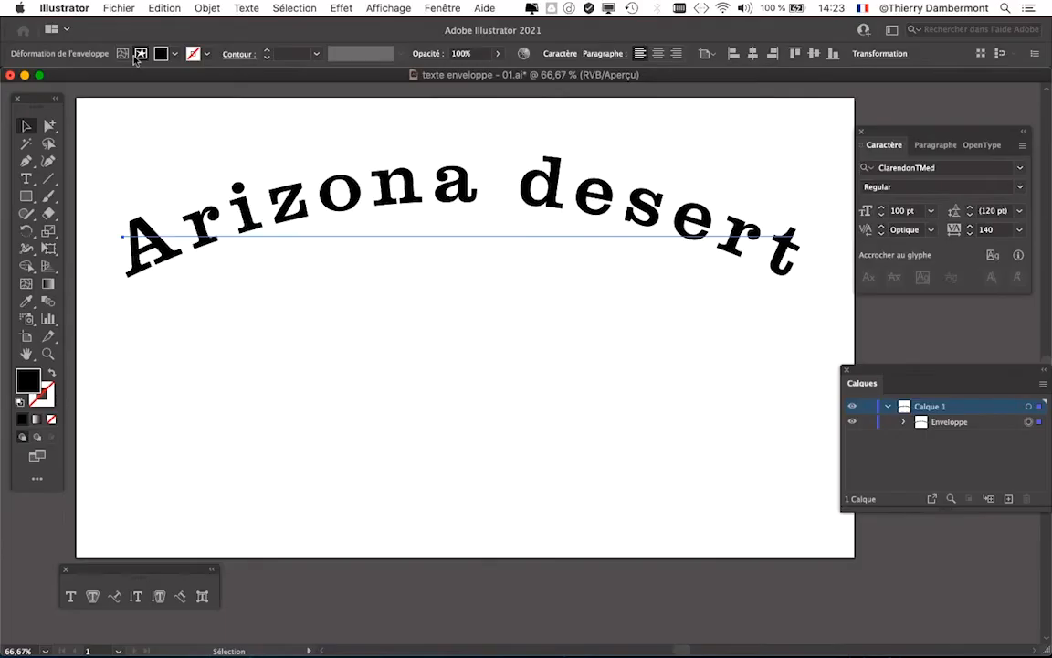
pyautogui.click(201, 7)
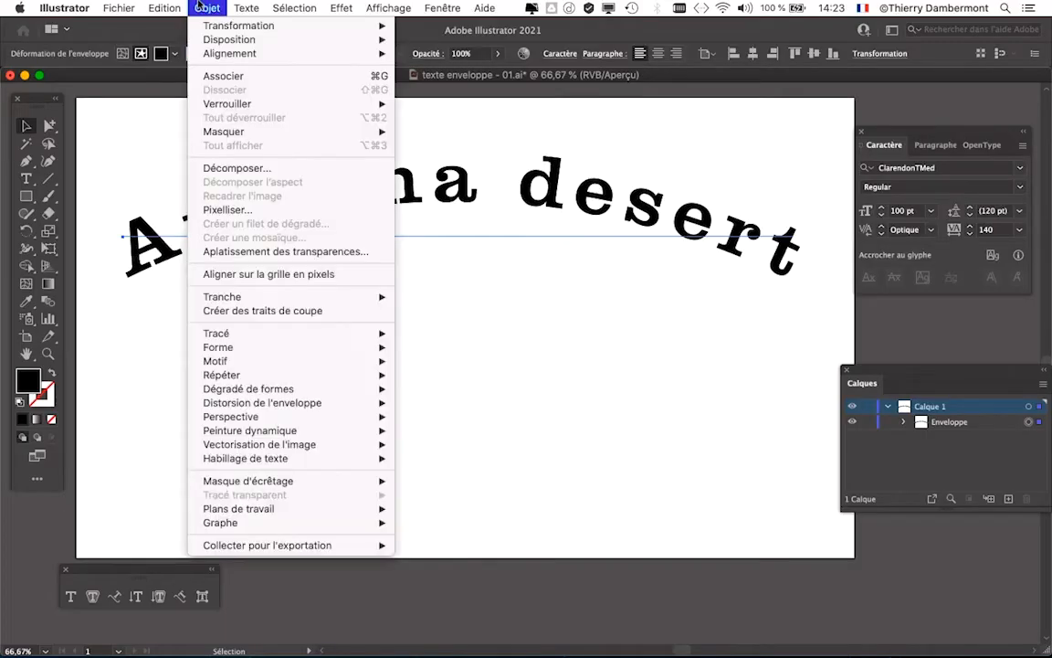
pyautogui.moveTo(244, 405)
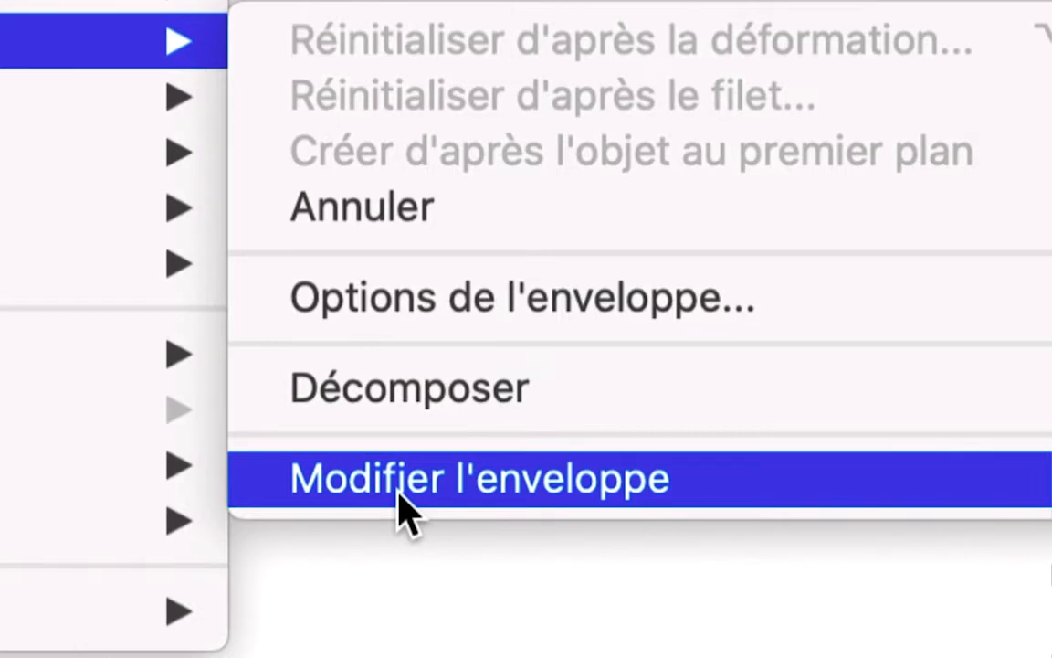
pyautogui.click(399, 494)
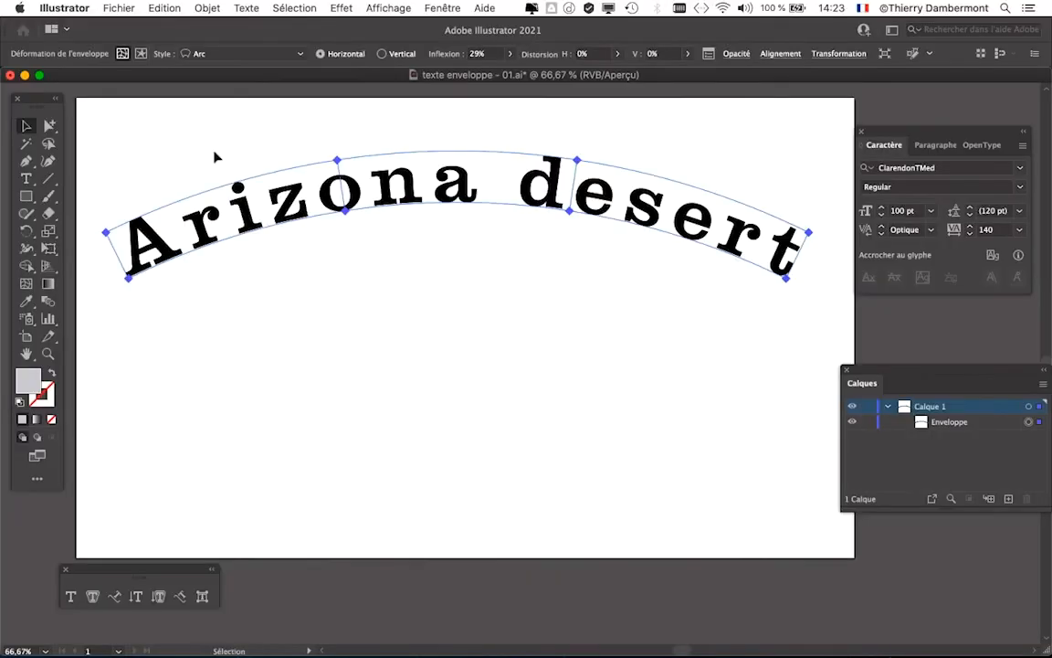
# Switch the "Arizona desert" envelope to content editing with the Modifier le contenu command
pyautogui.click(188, 8)
pyautogui.moveTo(366, 403)
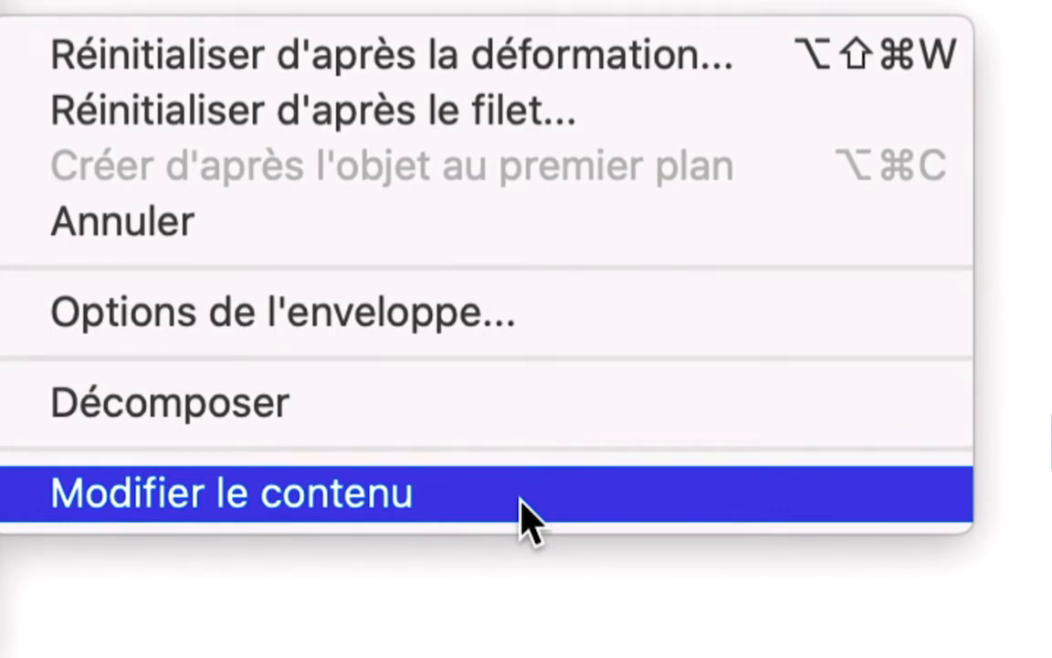
pyautogui.click(521, 498)
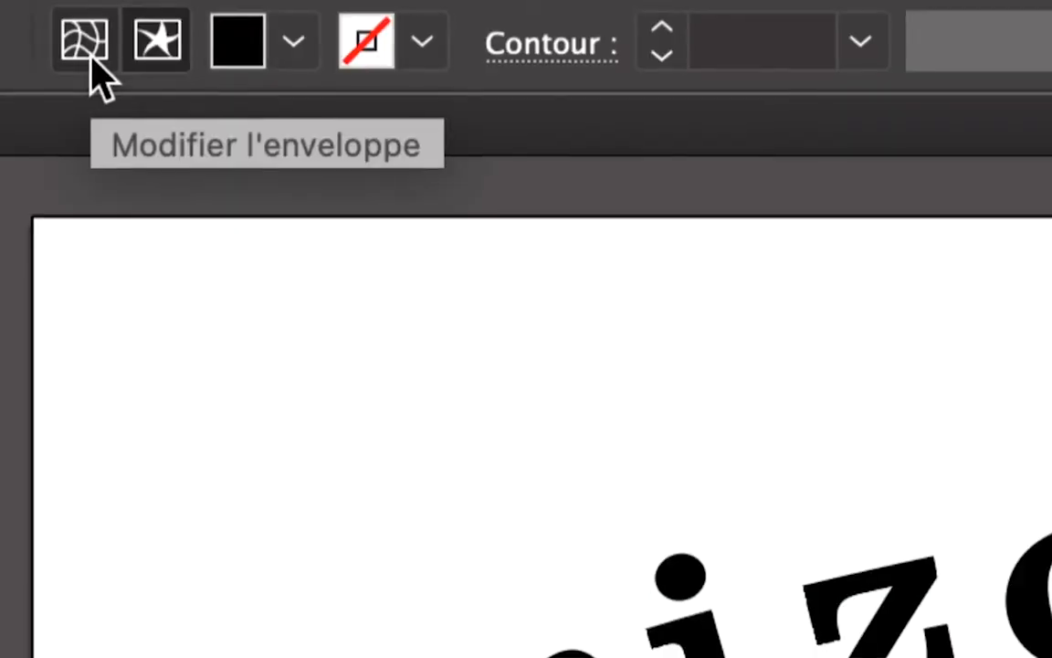
# Alternate the "Arizona desert" object between envelope editing and content editing, ending in envelope editing
pyautogui.click(89, 54)
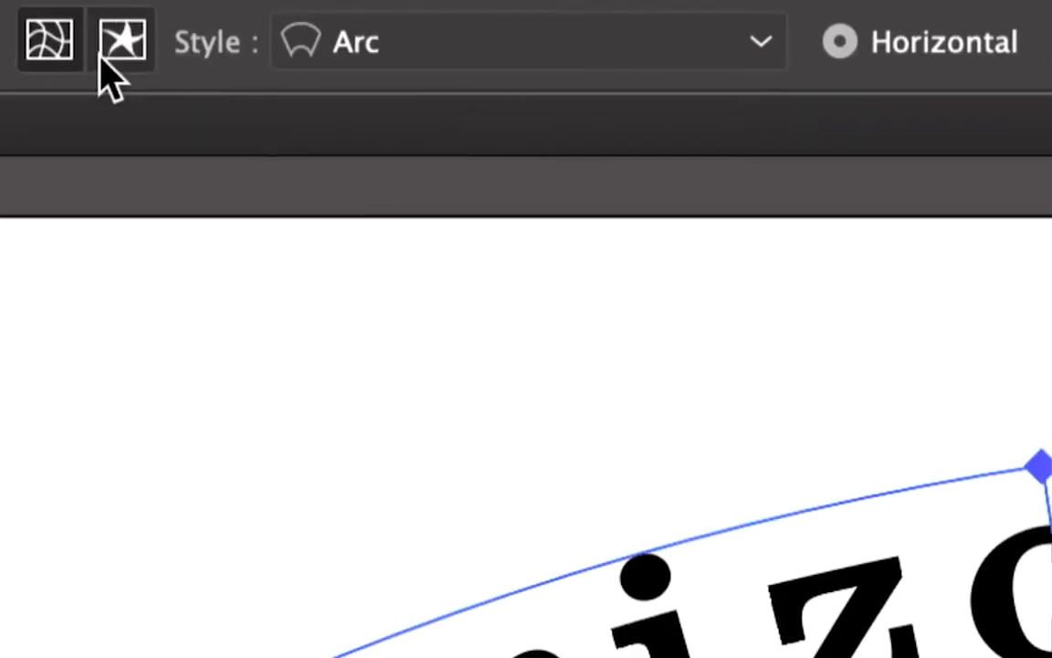
pyautogui.click(104, 57)
pyautogui.click(114, 53)
pyautogui.click(47, 48)
pyautogui.click(115, 54)
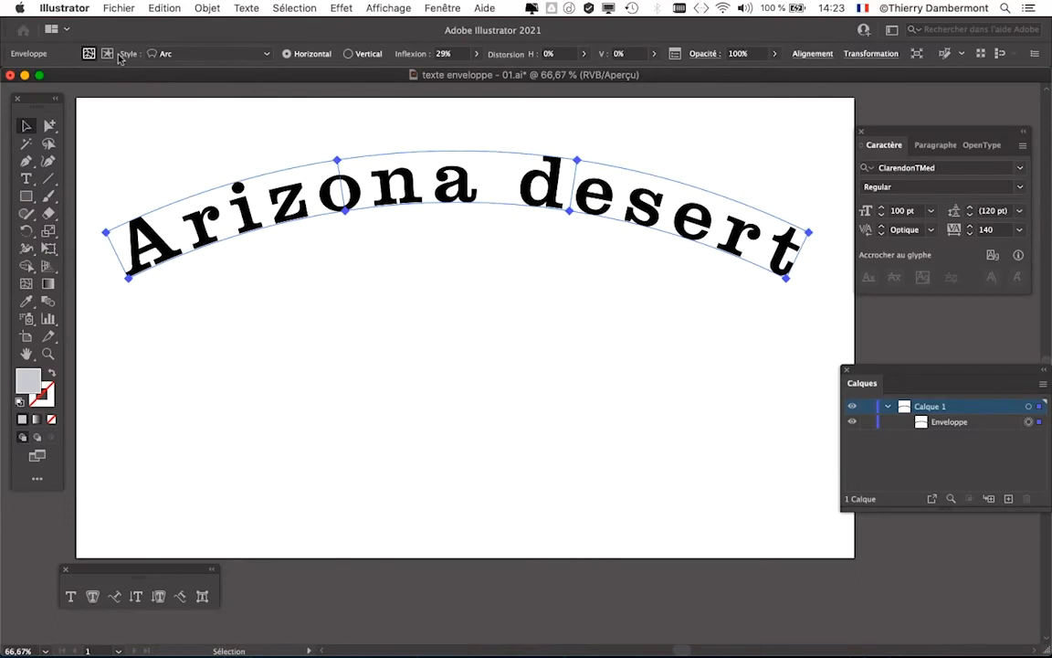
pyautogui.click(207, 7)
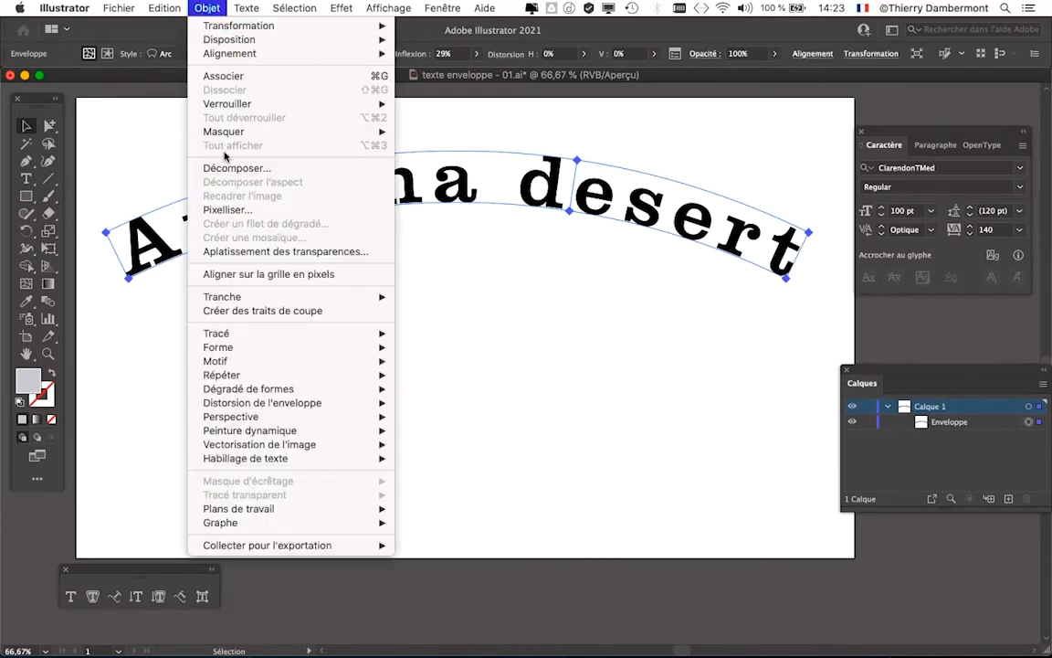
pyautogui.moveTo(259, 405)
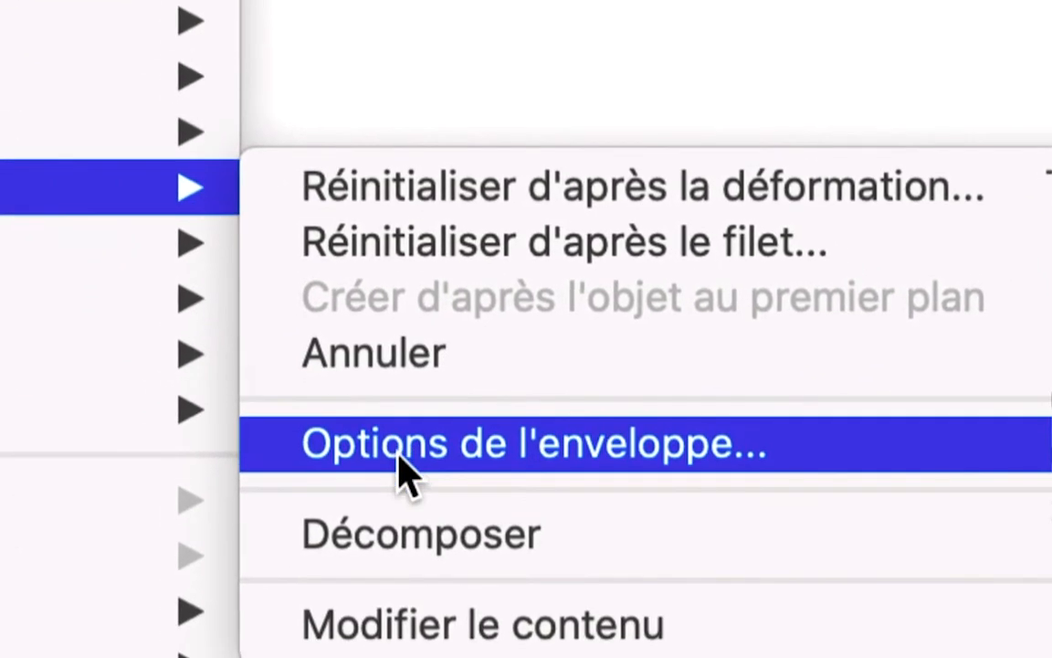
pyautogui.click(401, 470)
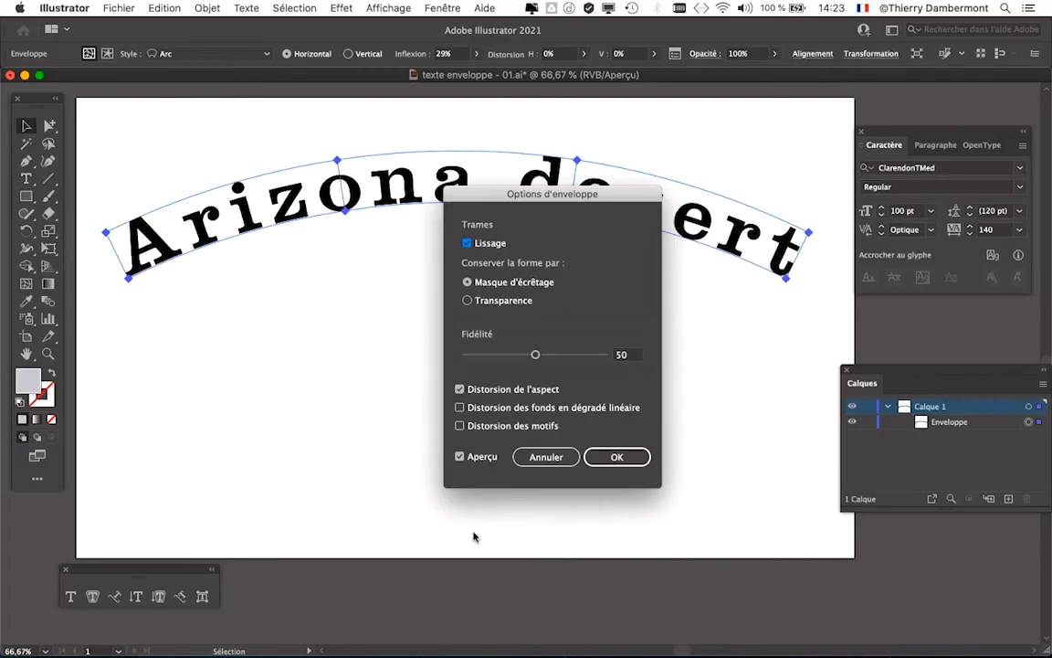
pyautogui.click(547, 456)
pyautogui.click(154, 6)
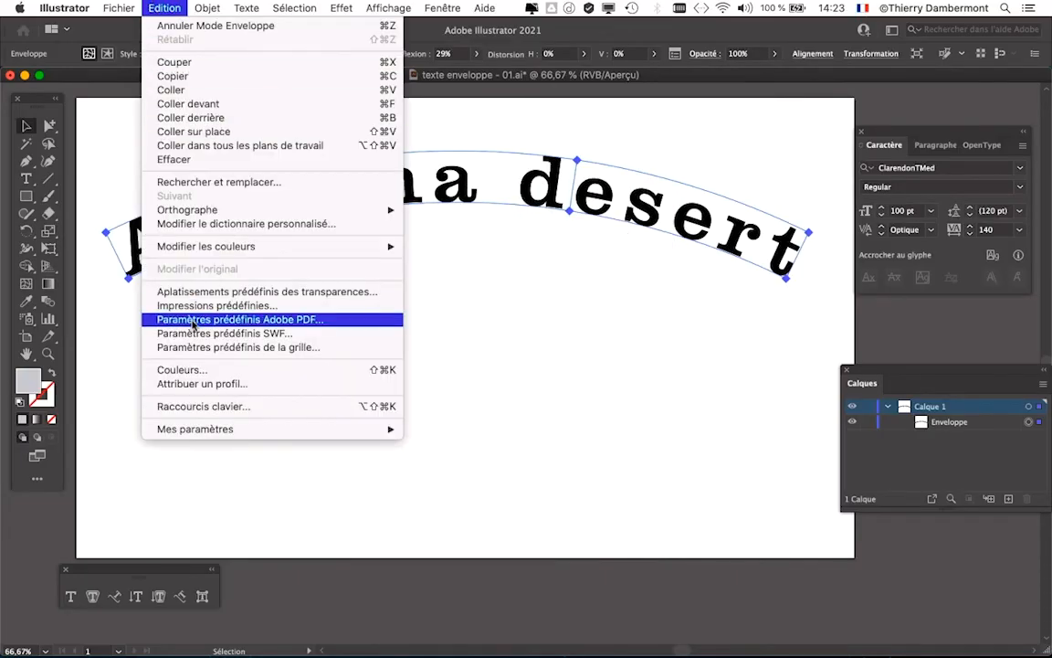
pyautogui.click(719, 98)
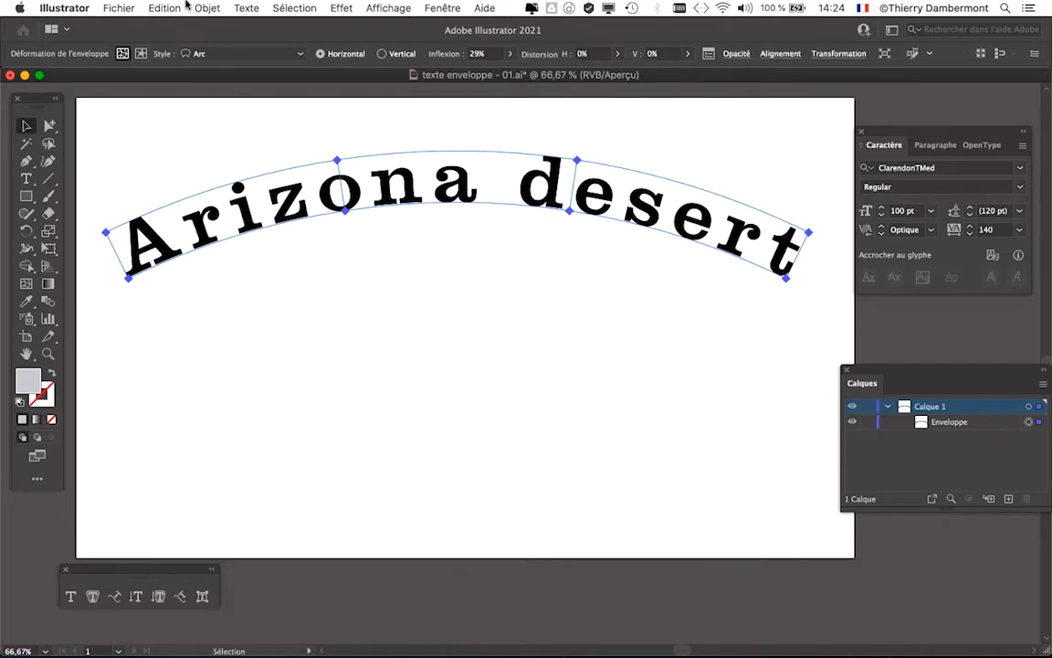
# Reset the "Arizona desert" envelope with the warp command, keeping the horizontal Arc style and setting the Inflexion to 25%
pyautogui.click(182, 7)
pyautogui.moveTo(301, 408)
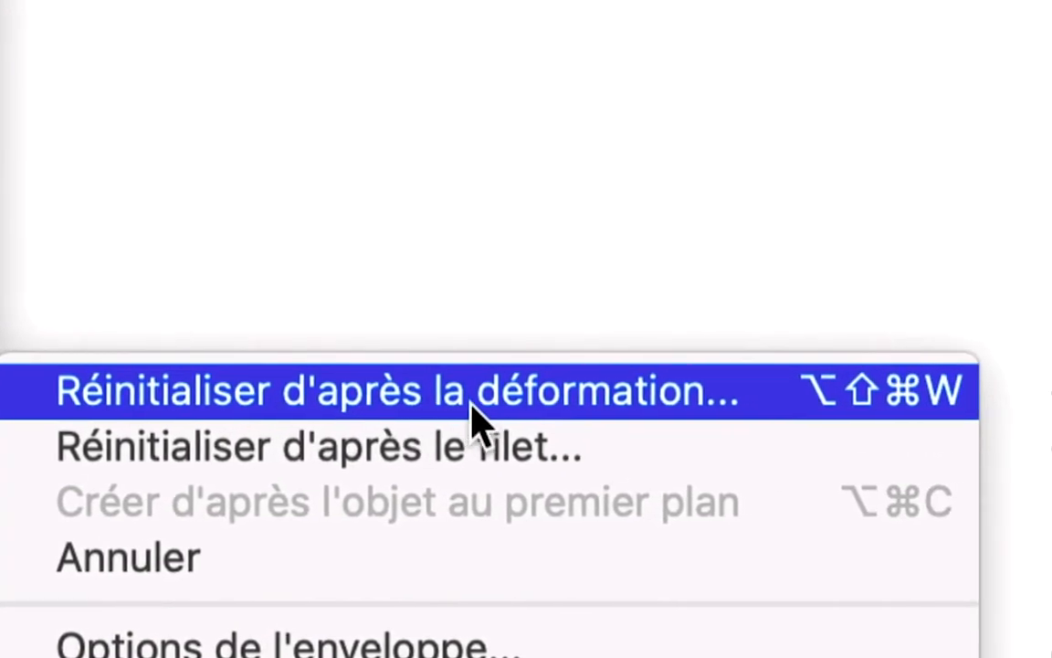
pyautogui.click(472, 406)
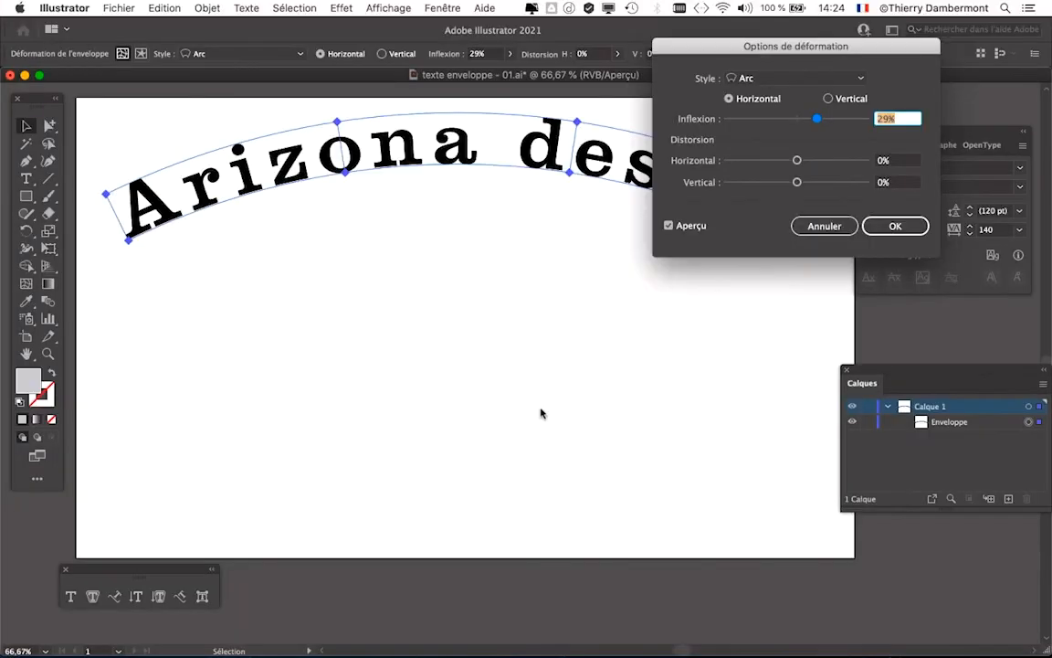
pyautogui.moveTo(734, 51); pyautogui.dragTo(590, 253)
pyautogui.click(636, 321)
pyautogui.moveTo(637, 326)
pyautogui.mouseDown()
pyautogui.moveTo(695, 324)
pyautogui.moveTo(621, 322)
pyautogui.mouseUp()
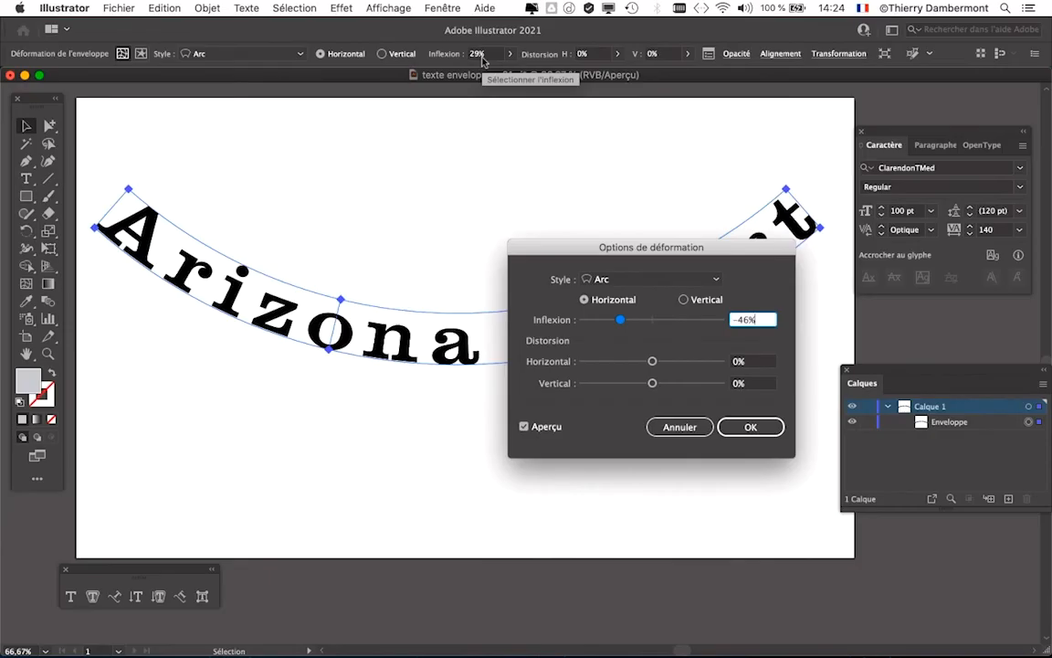
pyautogui.moveTo(681, 322); pyautogui.dragTo(670, 327)
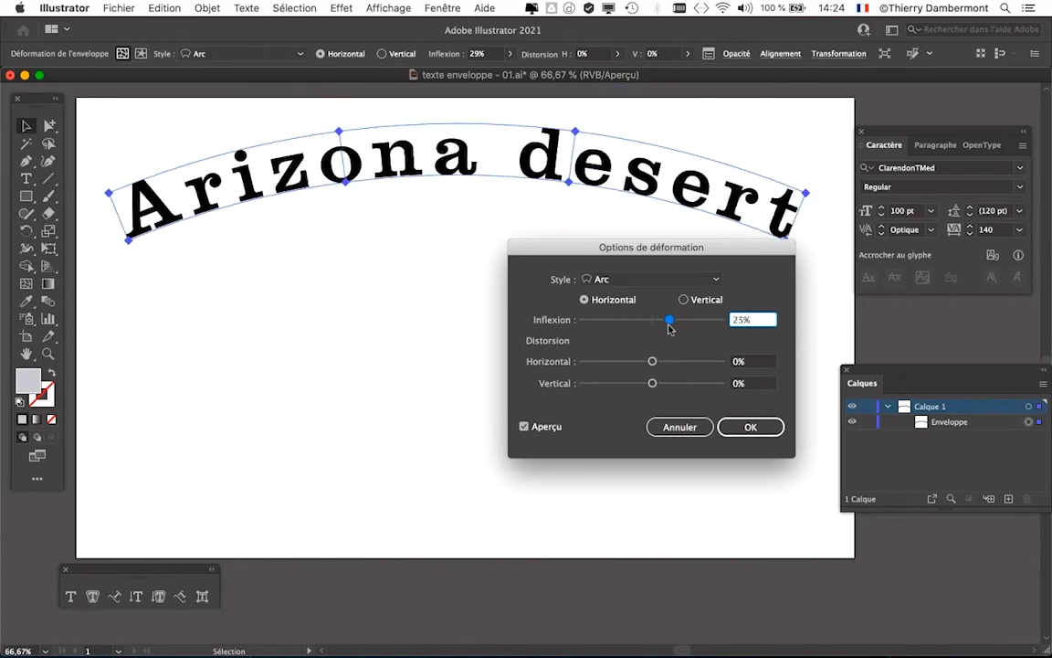
pyautogui.click(743, 427)
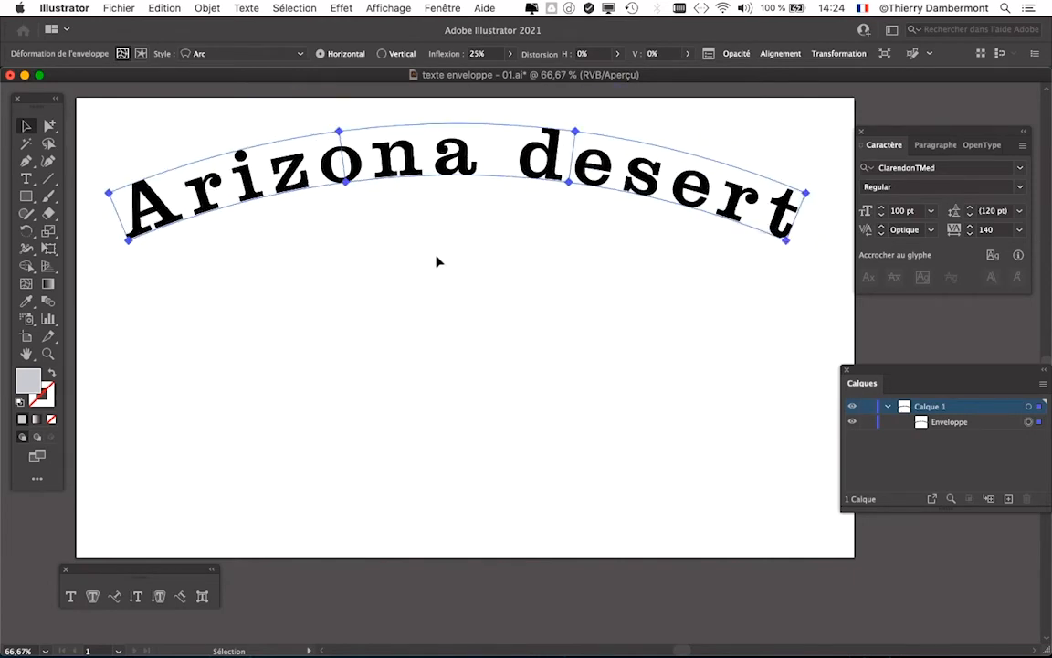
# Save the document as a new version named "texte enveloppe - 02.ai" in Adobe Illustrator format
pyautogui.scroll(-1, 436, 261)
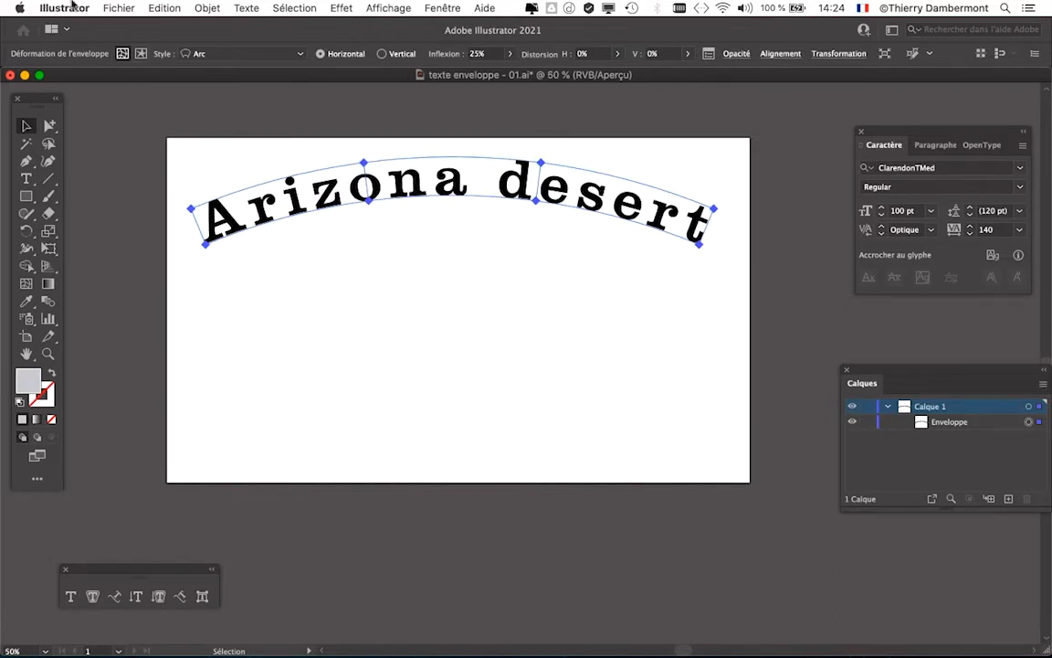
pyautogui.click(119, 8)
pyautogui.click(173, 144)
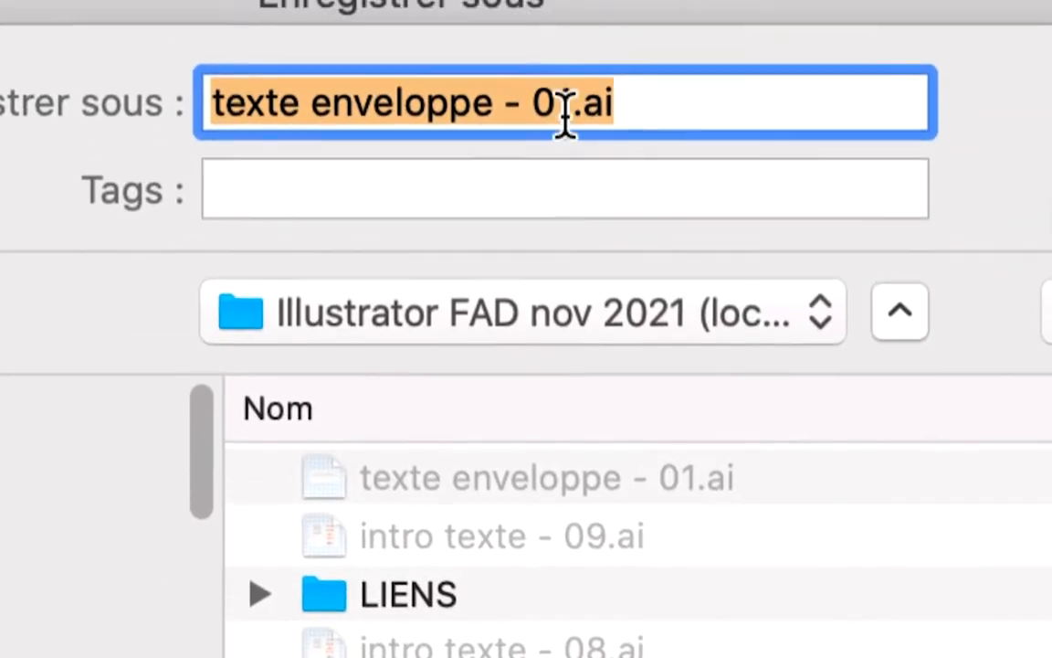
pyautogui.click(583, 26)
pyautogui.hotkey('shift', 'Right')
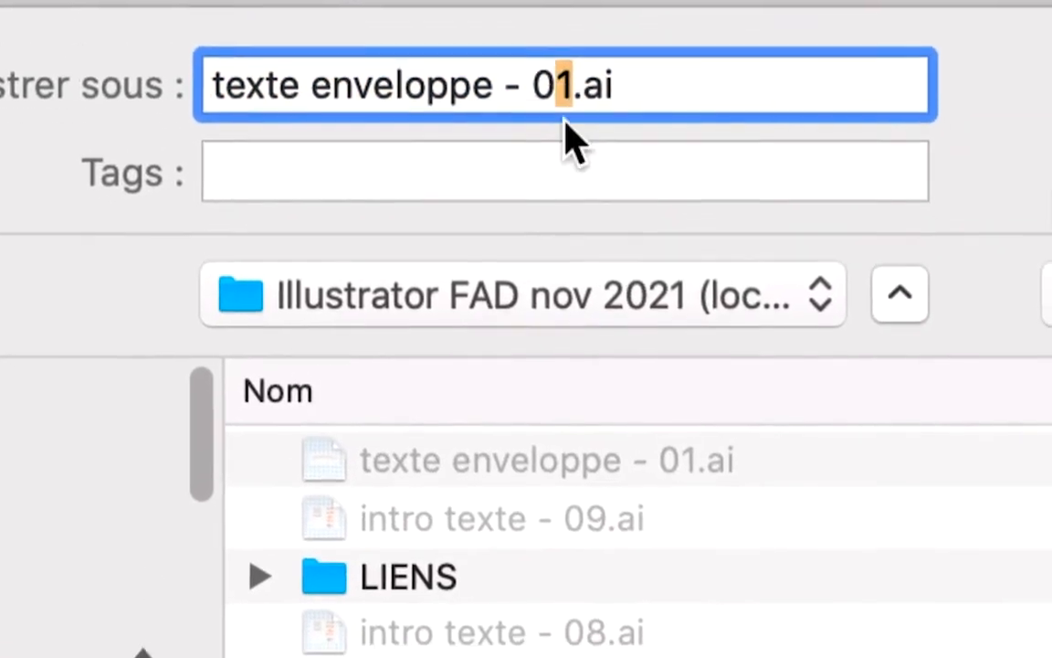
pyautogui.write('2')
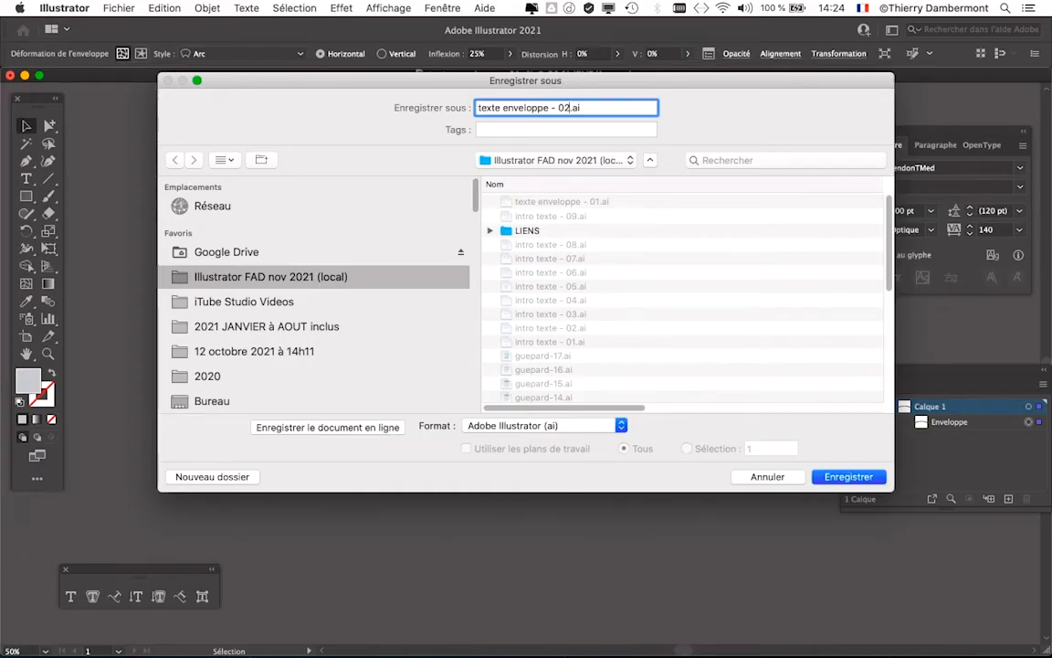
pyautogui.press('Return')
pyautogui.press('Return')
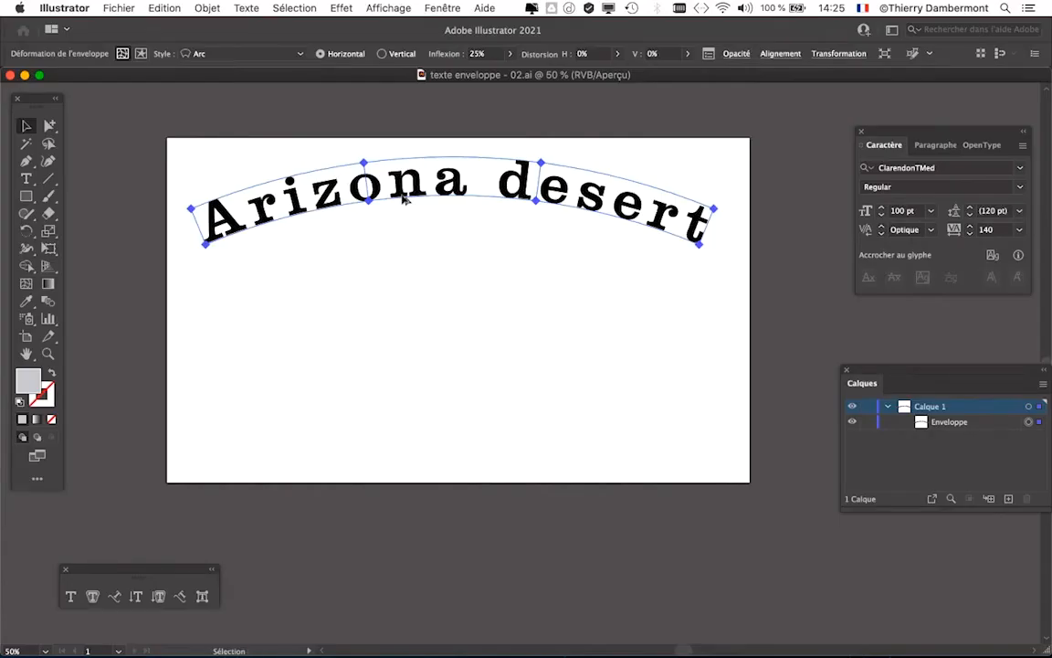
# Duplicate the arched "Arizona desert" text just below the original and open the copy for content editing in outline view
pyautogui.moveTo(404, 199); pyautogui.dragTo(405, 250)
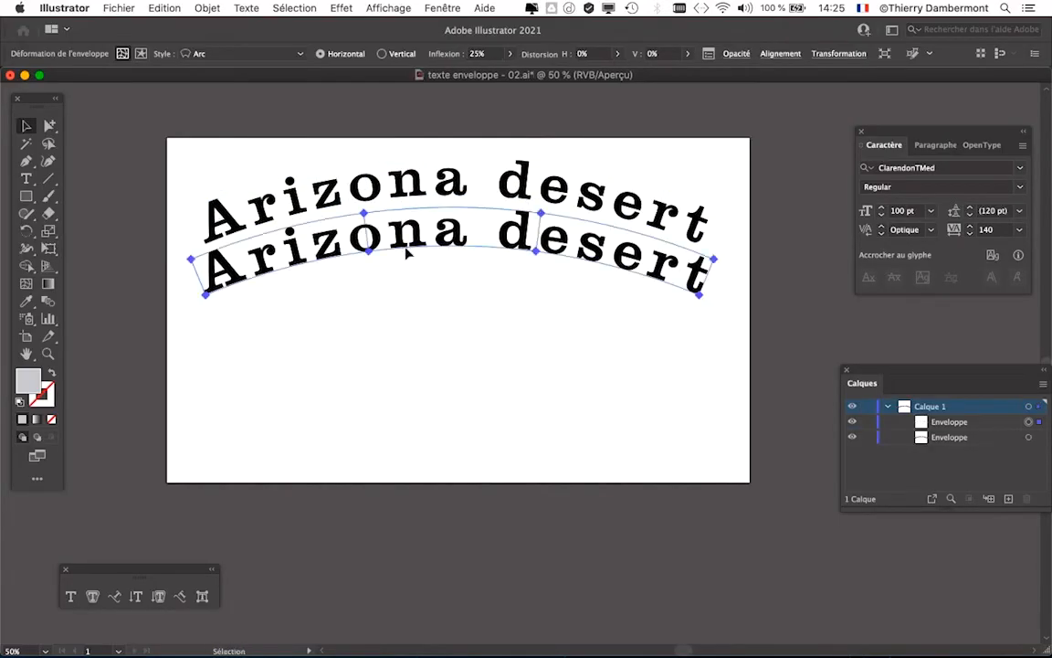
pyautogui.click(28, 178)
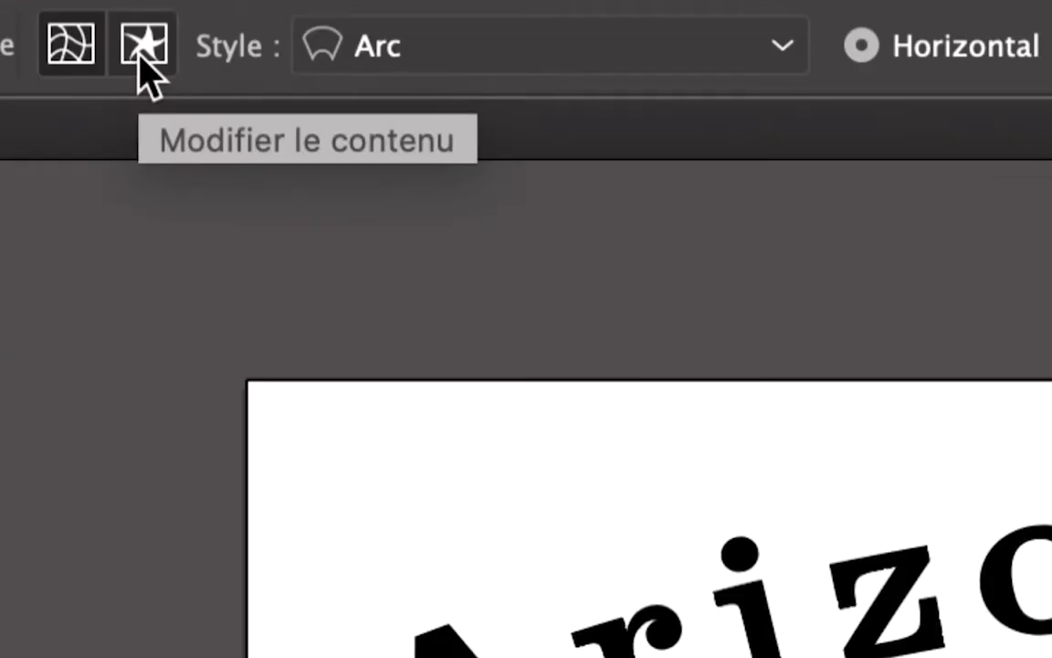
pyautogui.click(140, 54)
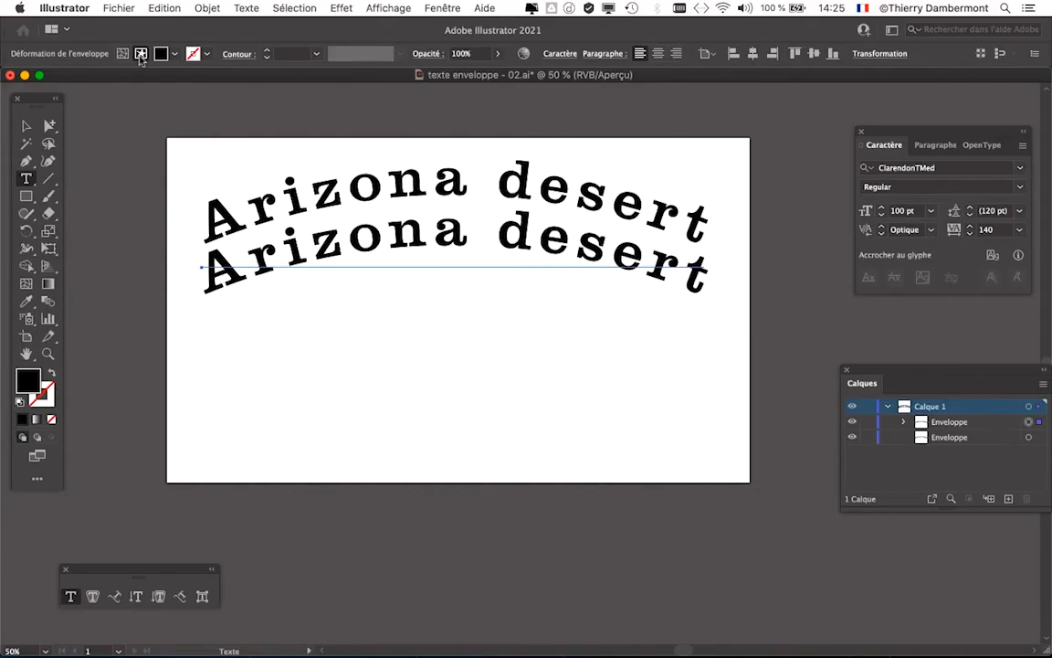
pyautogui.press('super+y')
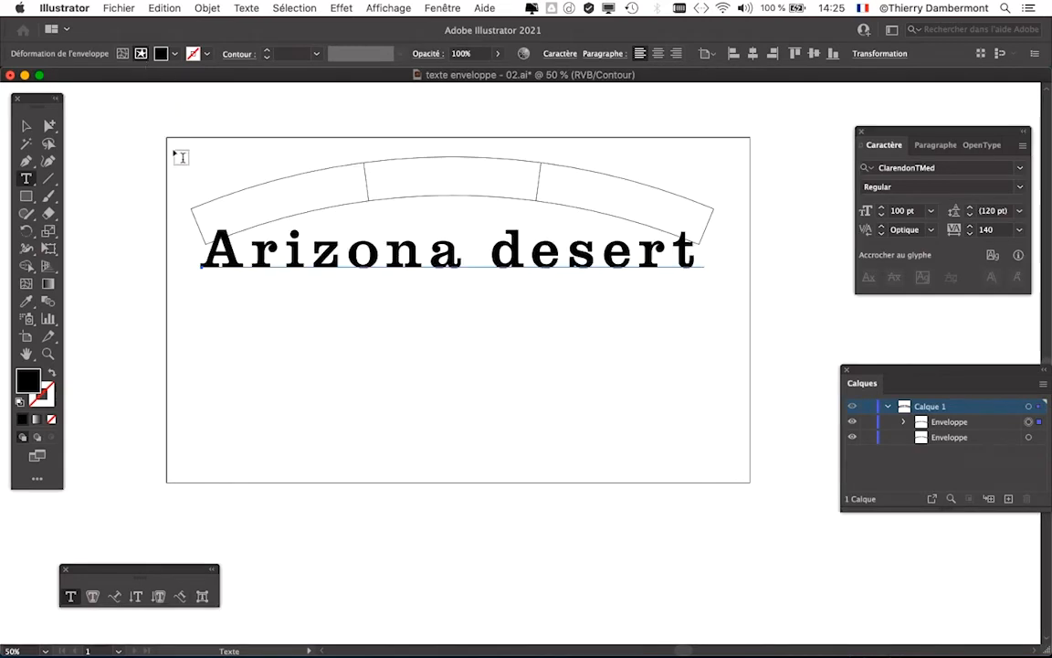
# Replace the copy's text with "welcome to our new hotel"
pyautogui.moveTo(201, 251); pyautogui.dragTo(701, 258)
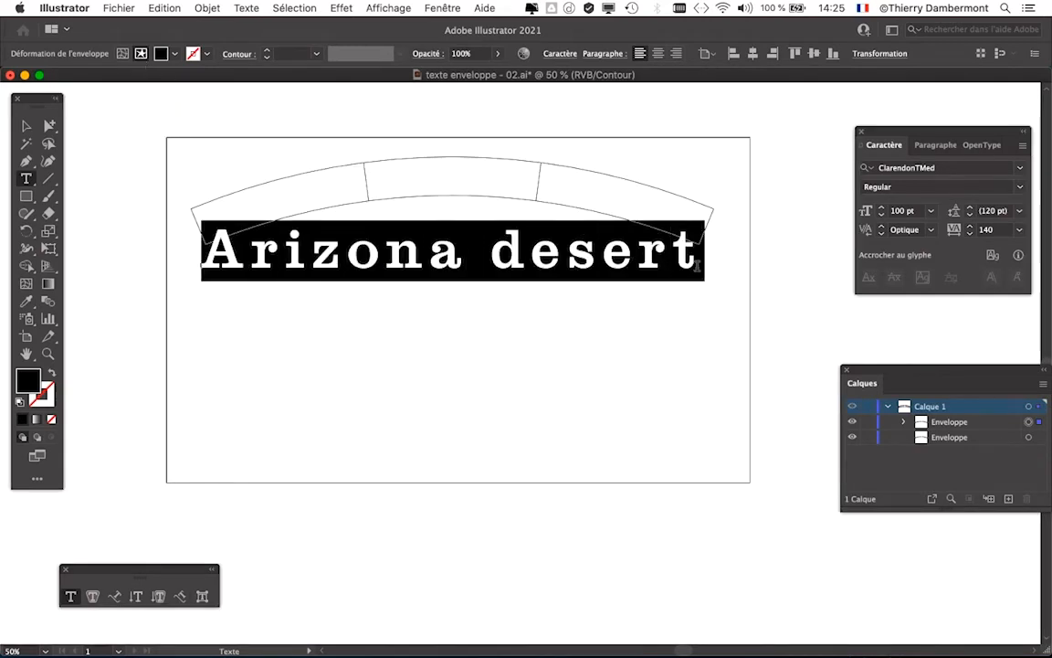
pyautogui.write('wel')
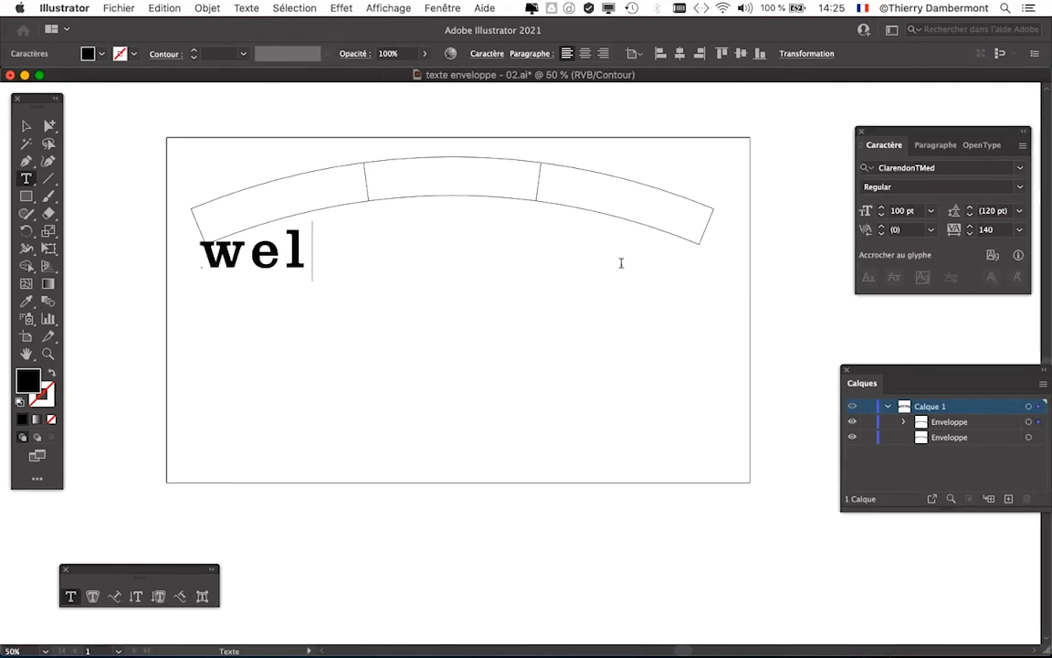
pyautogui.write('come')
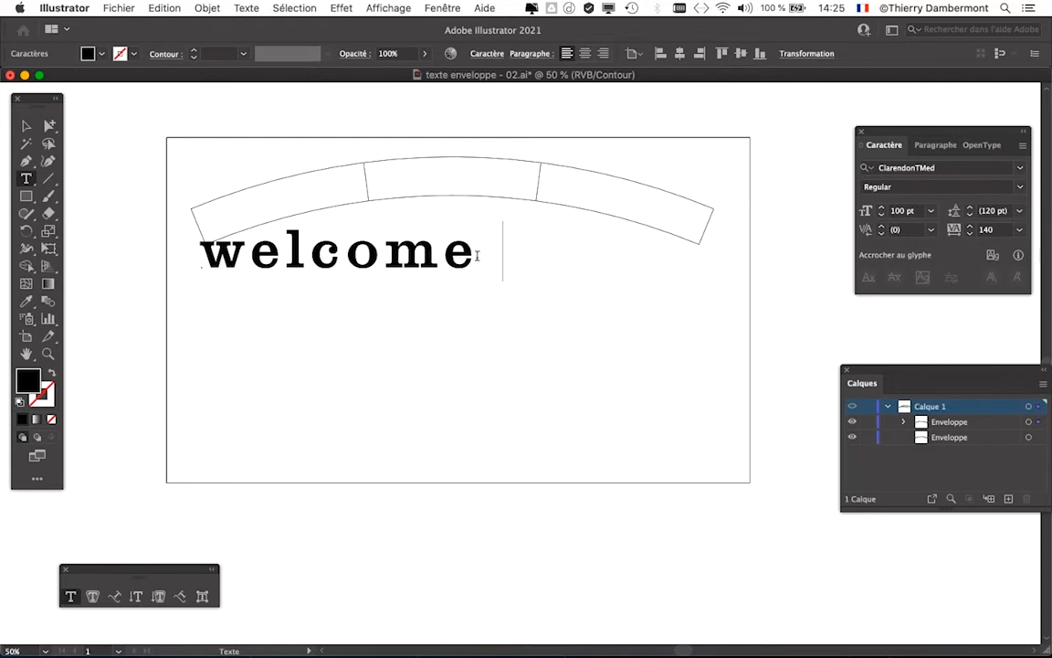
pyautogui.write(' to ou')
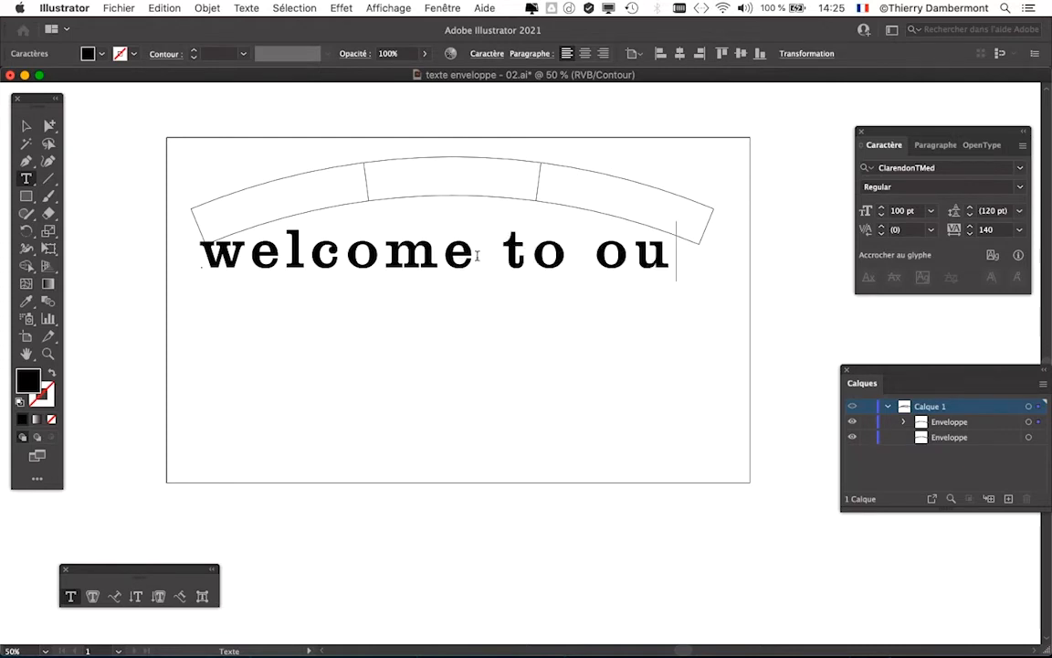
pyautogui.write('r new')
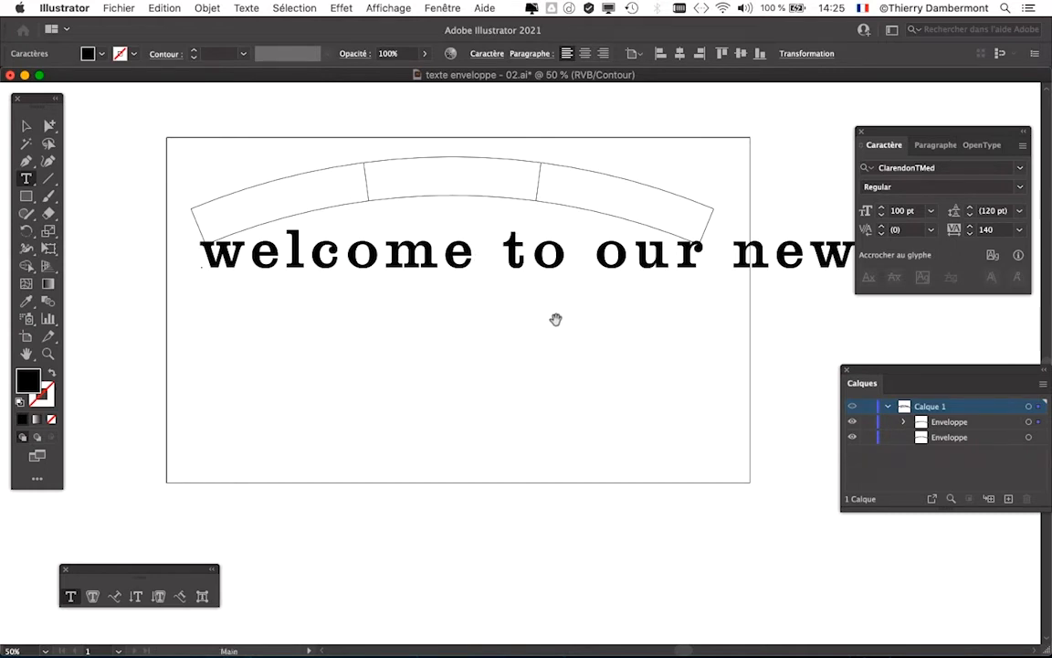
pyautogui.scroll(-1, 554, 317)
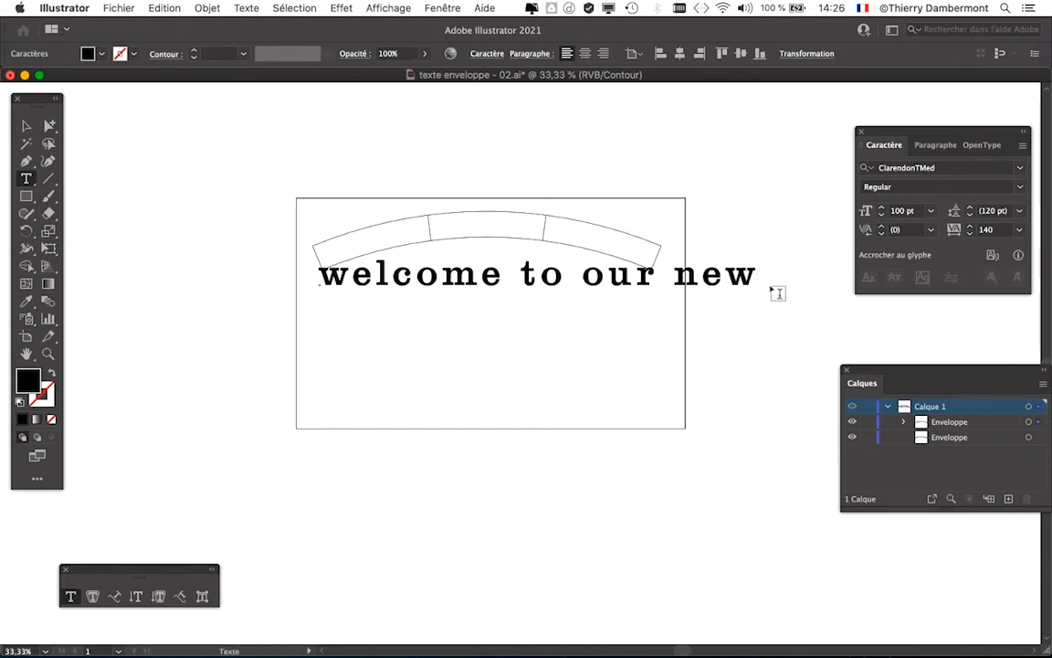
pyautogui.write('hote')
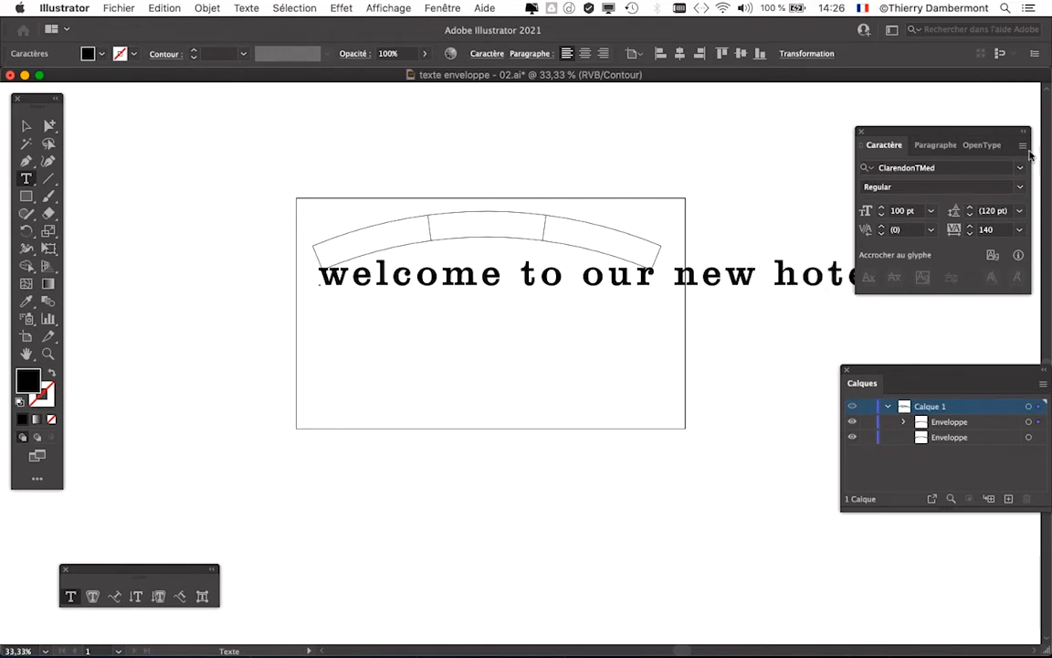
# Reduce the font size of the whole "welcome to our new hotel" line to 60 pt
pyautogui.moveTo(883, 145); pyautogui.dragTo(518, 387)
pyautogui.moveTo(294, 251); pyautogui.dragTo(888, 277)
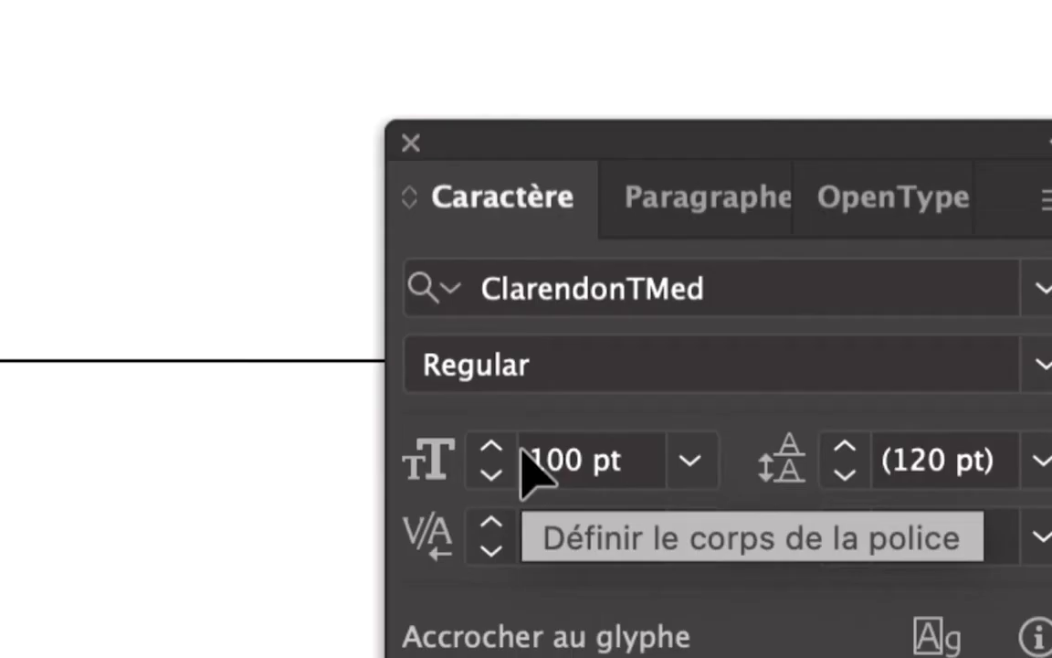
pyautogui.click(517, 455)
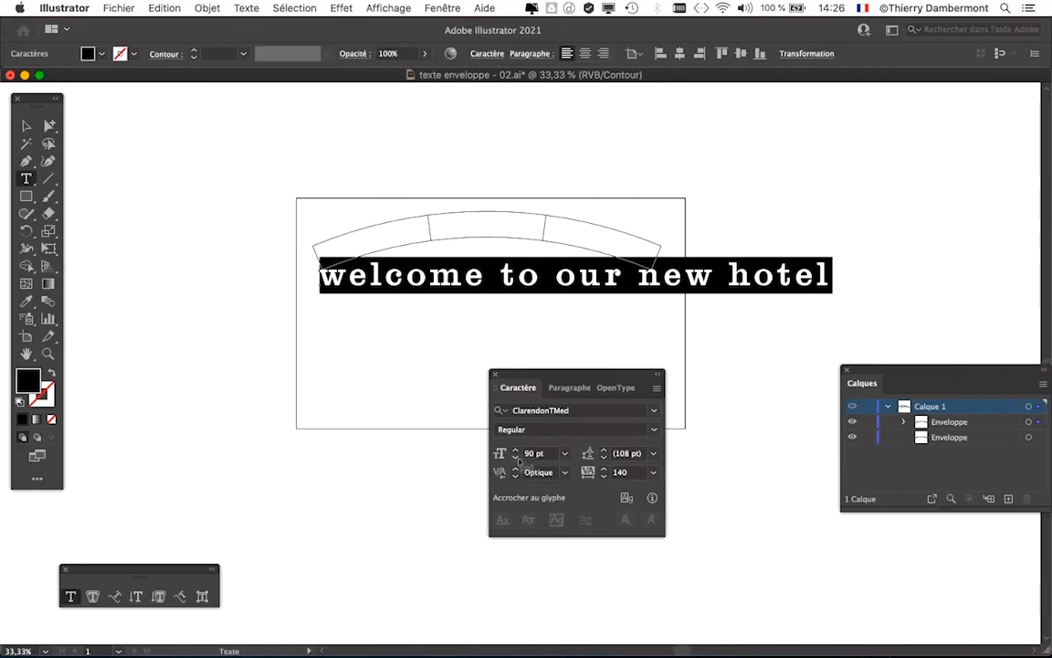
pyautogui.click(517, 459)
pyautogui.click(518, 460)
pyautogui.click(518, 459)
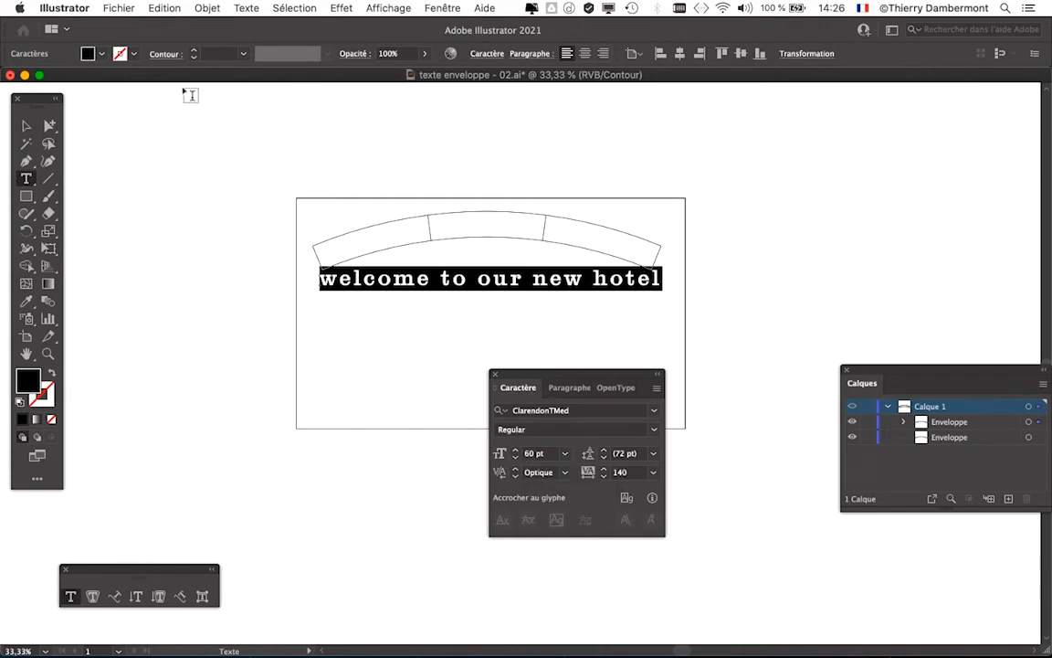
# Return to the preview display, deselect the text and move the Character panel off the artboard
pyautogui.press('super+y')
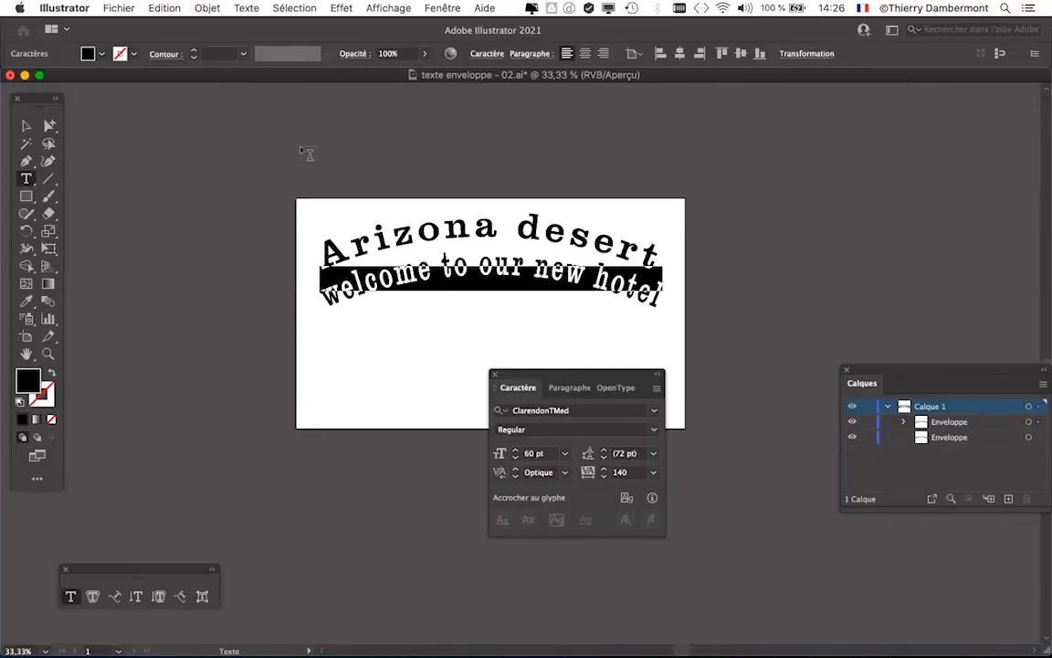
pyautogui.click(26, 127)
pyautogui.moveTo(516, 376); pyautogui.dragTo(774, 257)
pyautogui.click(501, 326)
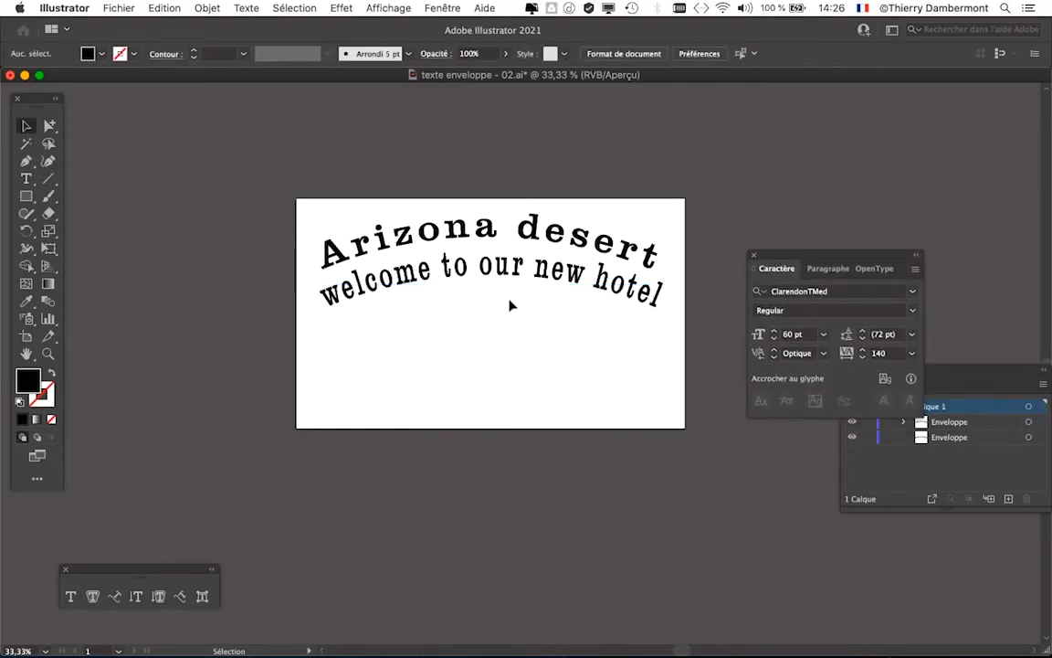
pyautogui.scroll(1, 512, 305)
pyautogui.moveTo(563, 296); pyautogui.dragTo(455, 287)
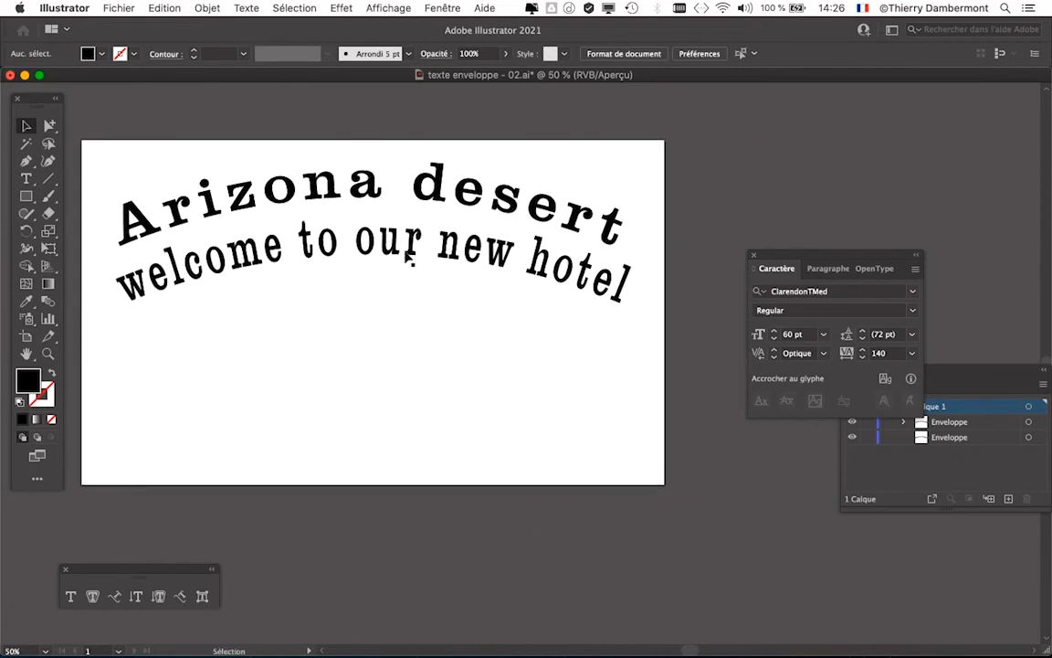
# Select the arched "welcome to our new hotel" text and switch it back to envelope editing
pyautogui.click(403, 278)
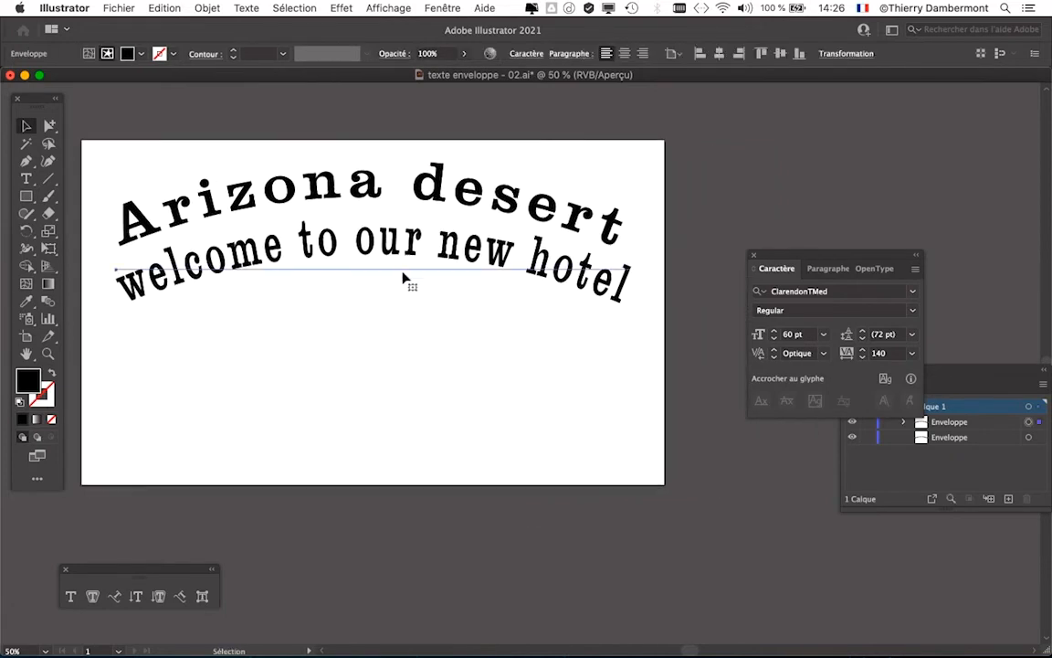
pyautogui.click(108, 54)
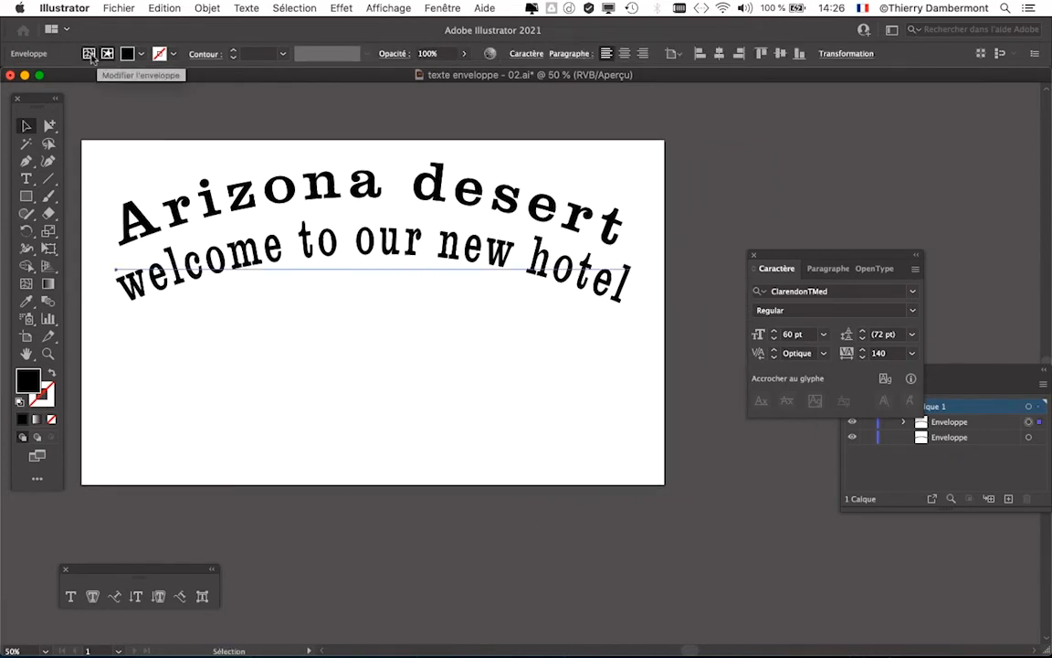
pyautogui.click(92, 53)
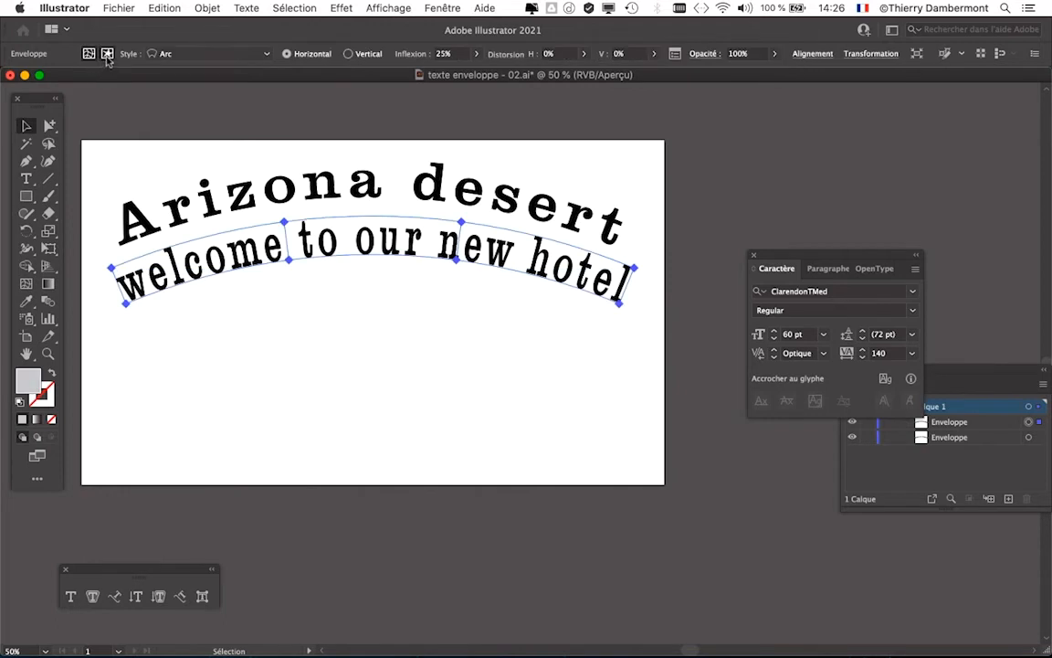
# Select the whole "welcome to our new hotel" line and reduce its font size to 30 pt
pyautogui.click(26, 179)
pyautogui.moveTo(119, 263); pyautogui.dragTo(659, 265)
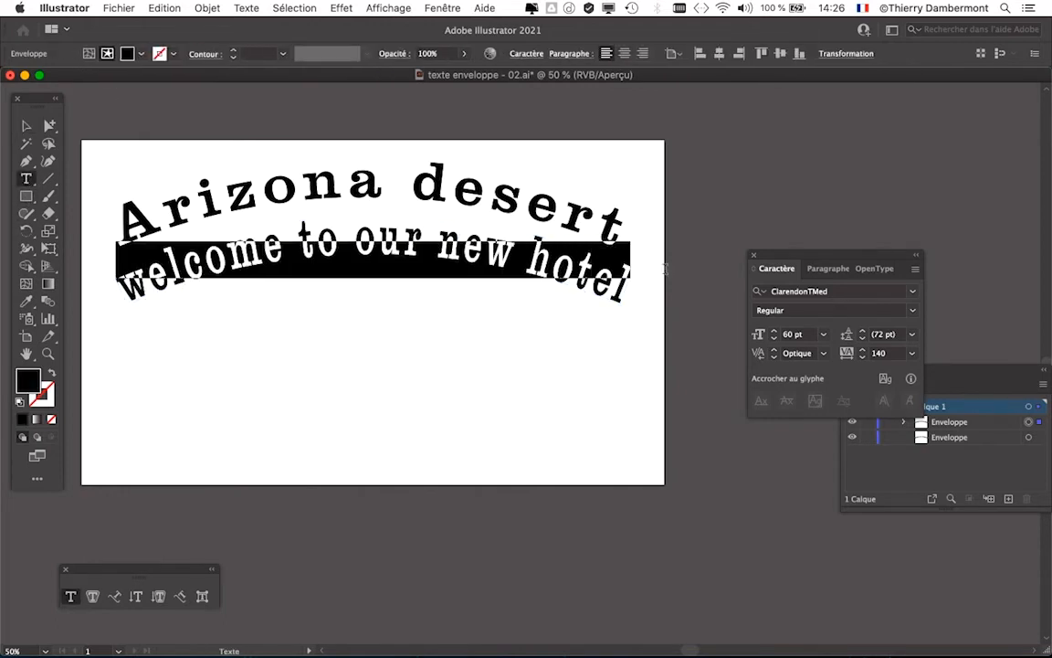
pyautogui.click(773, 339)
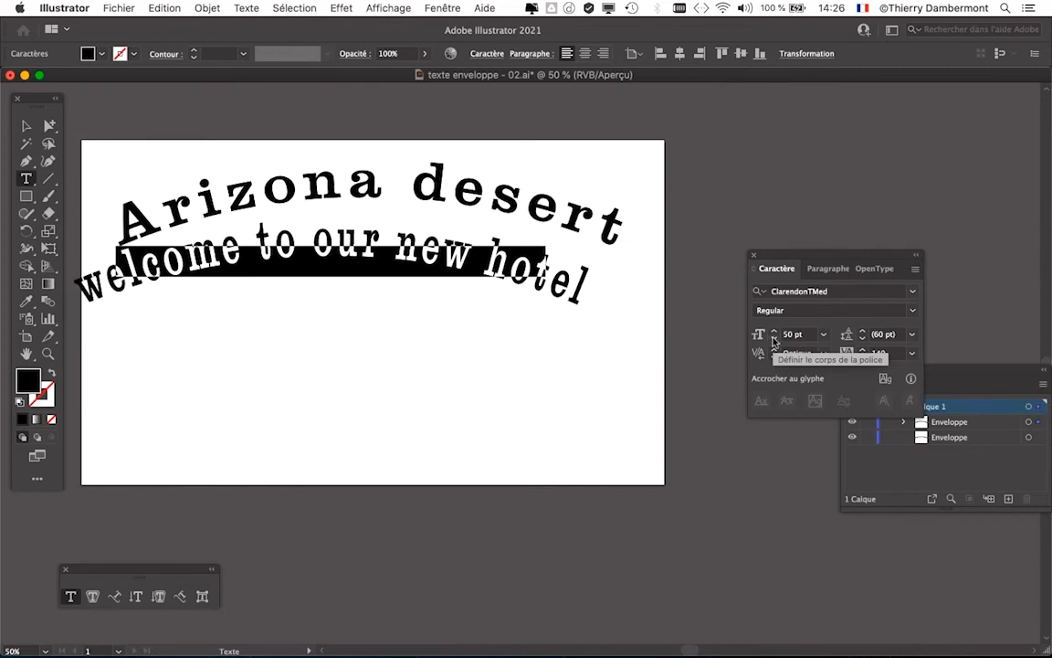
pyautogui.click(774, 339)
pyautogui.click(774, 339)
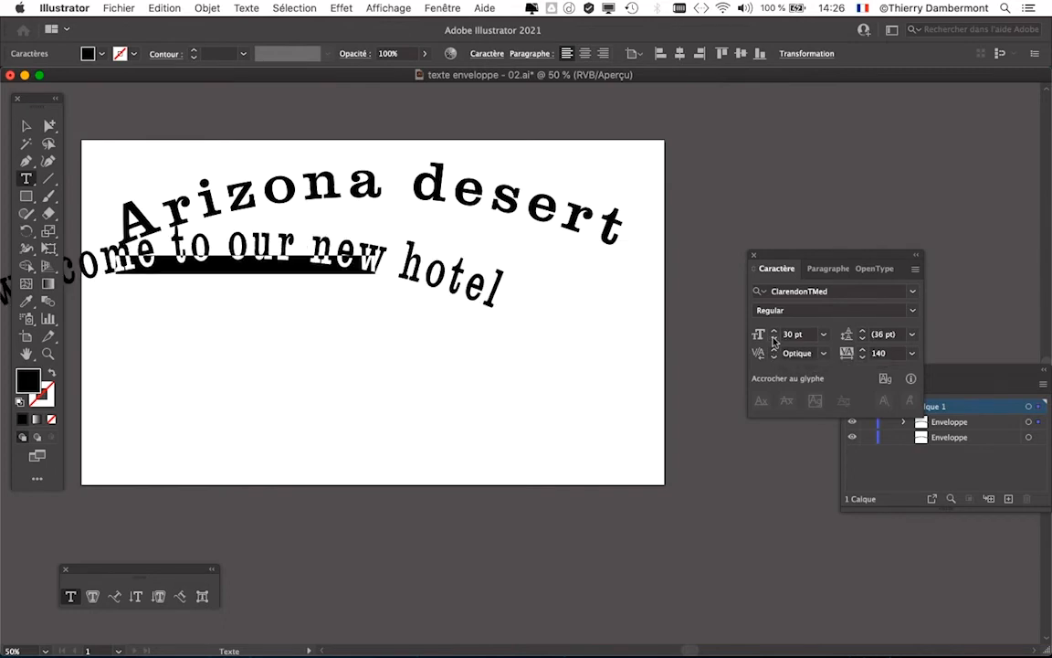
# Move the "welcome to our new hotel" text horizontally until it is centred beneath "Arizona desert", and deselect it
pyautogui.click(26, 125)
pyautogui.moveTo(301, 271); pyautogui.dragTo(418, 267)
pyautogui.click(408, 303)
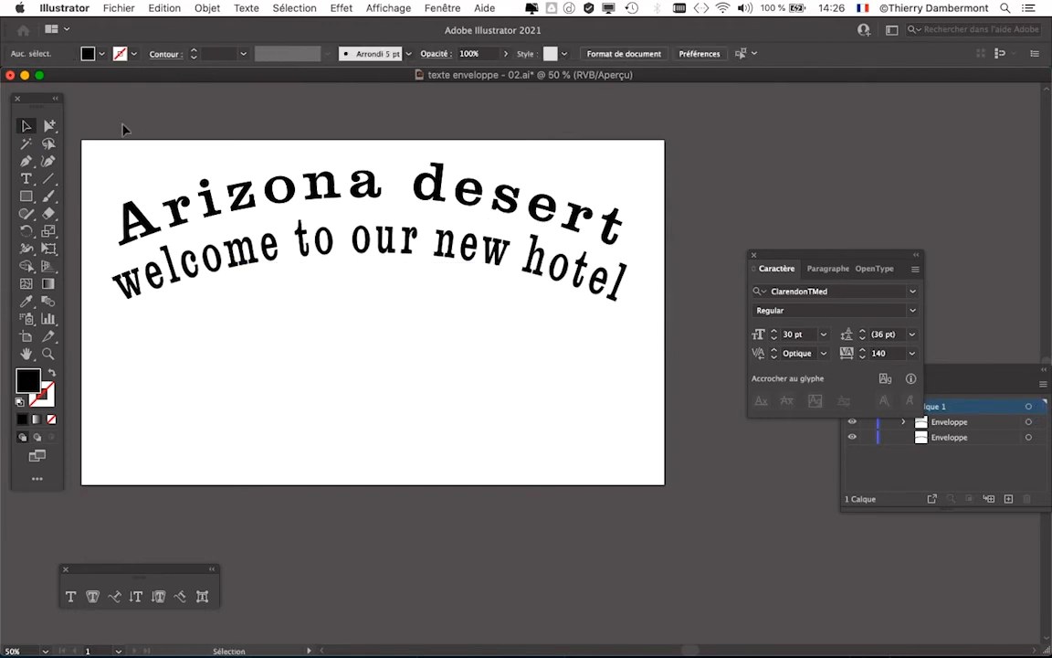
# Switch "welcome to our new hotel" to envelope editing and scale it down proportionally around its centre with Free Transform, narrower than "Arizona desert"
pyautogui.click(329, 238)
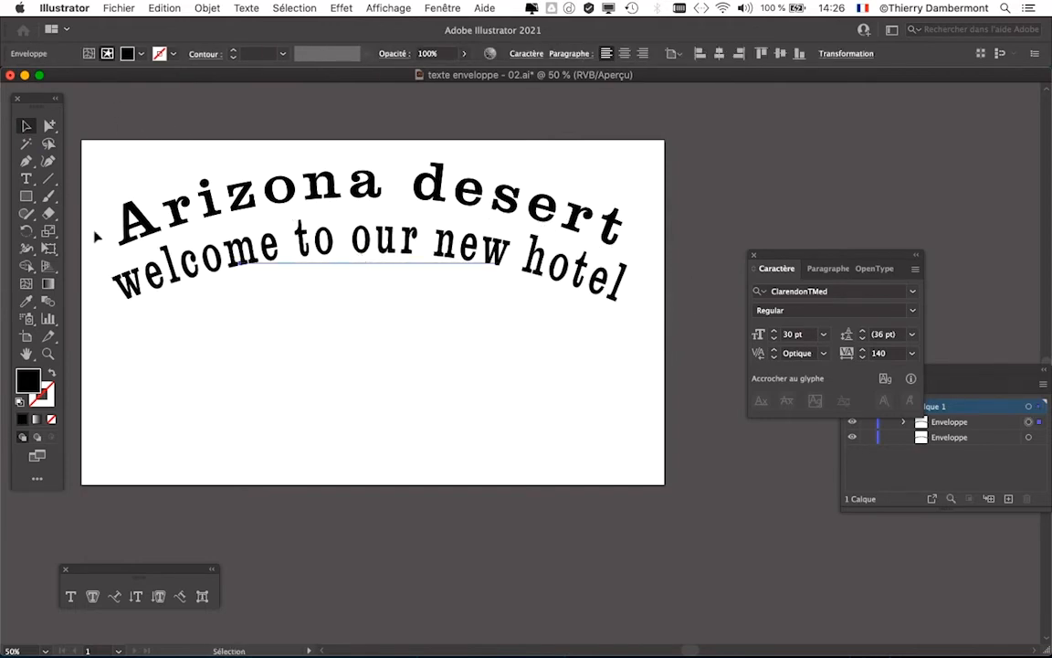
pyautogui.click(48, 249)
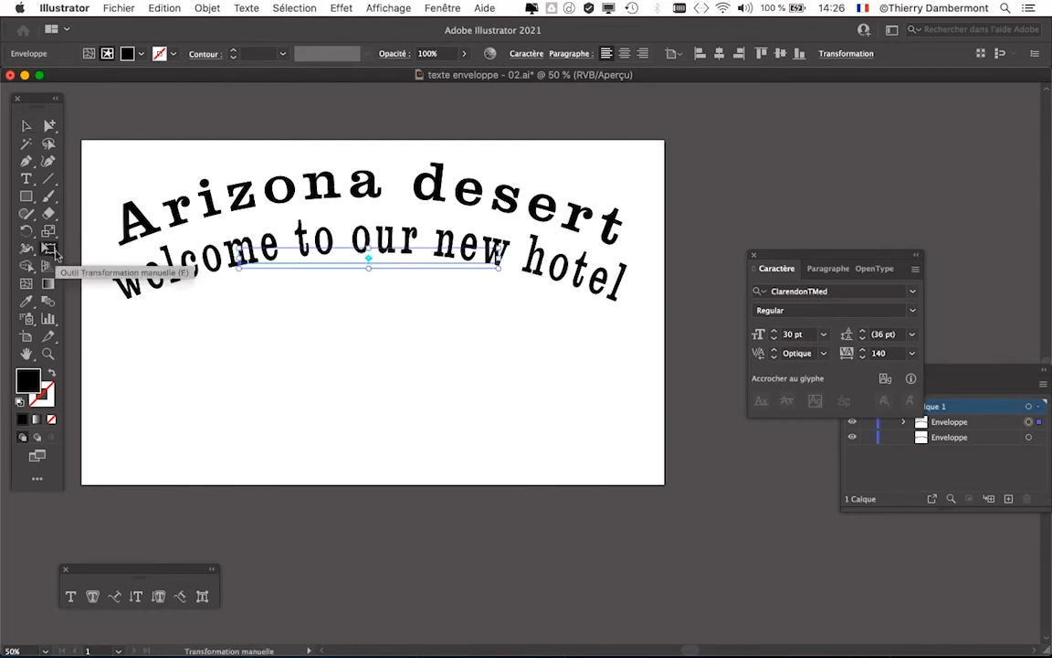
pyautogui.click(27, 126)
pyautogui.click(89, 55)
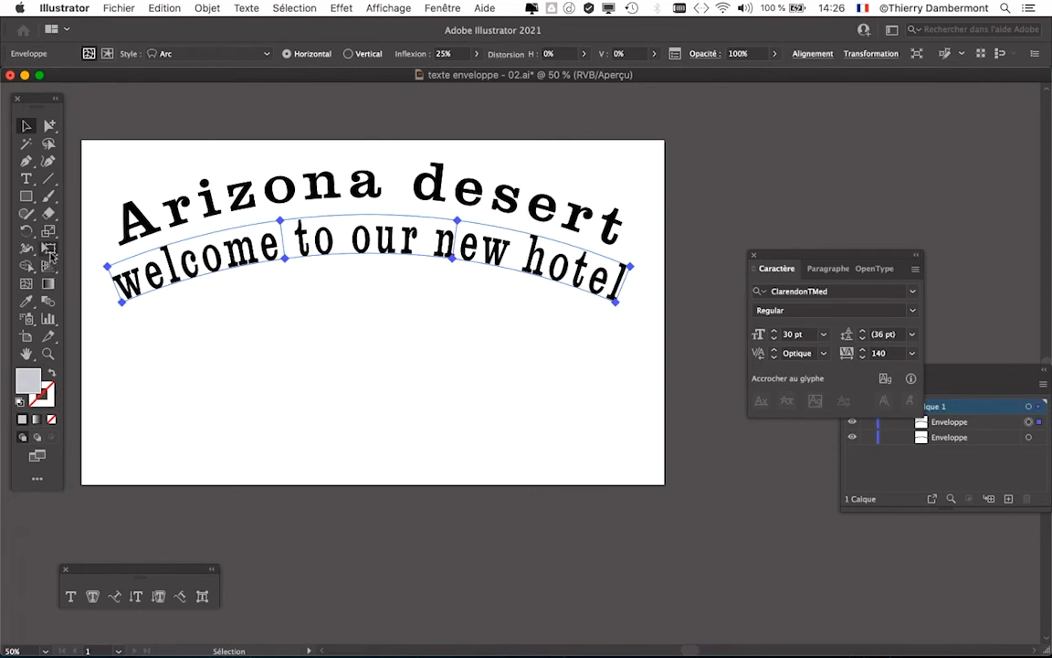
pyautogui.click(49, 250)
pyautogui.moveTo(108, 214); pyautogui.dragTo(156, 233)
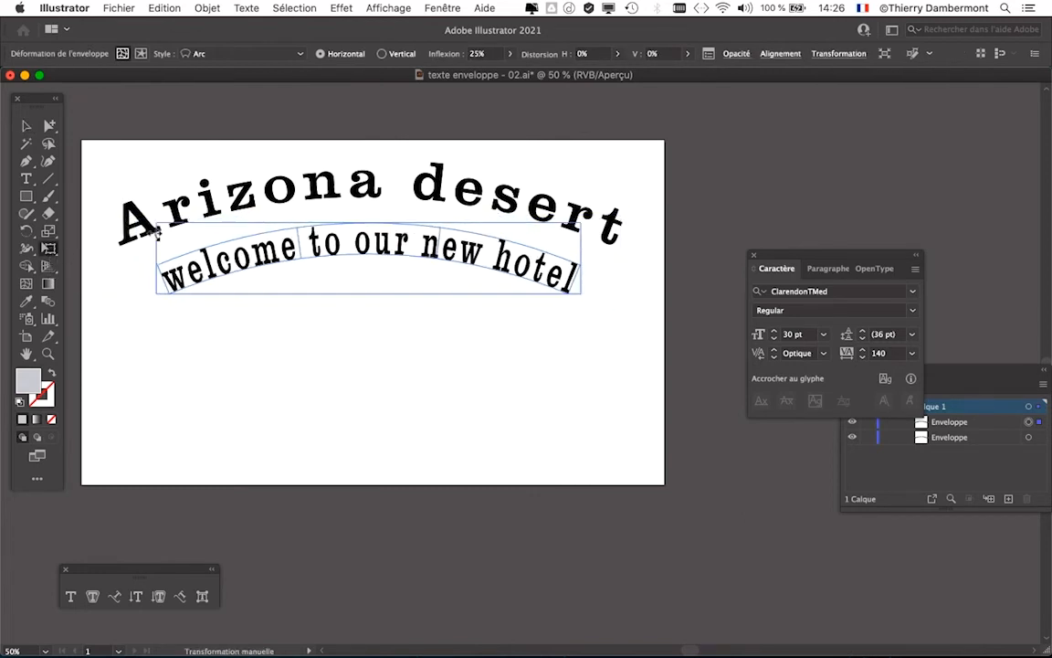
pyautogui.click(26, 126)
pyautogui.click(109, 216)
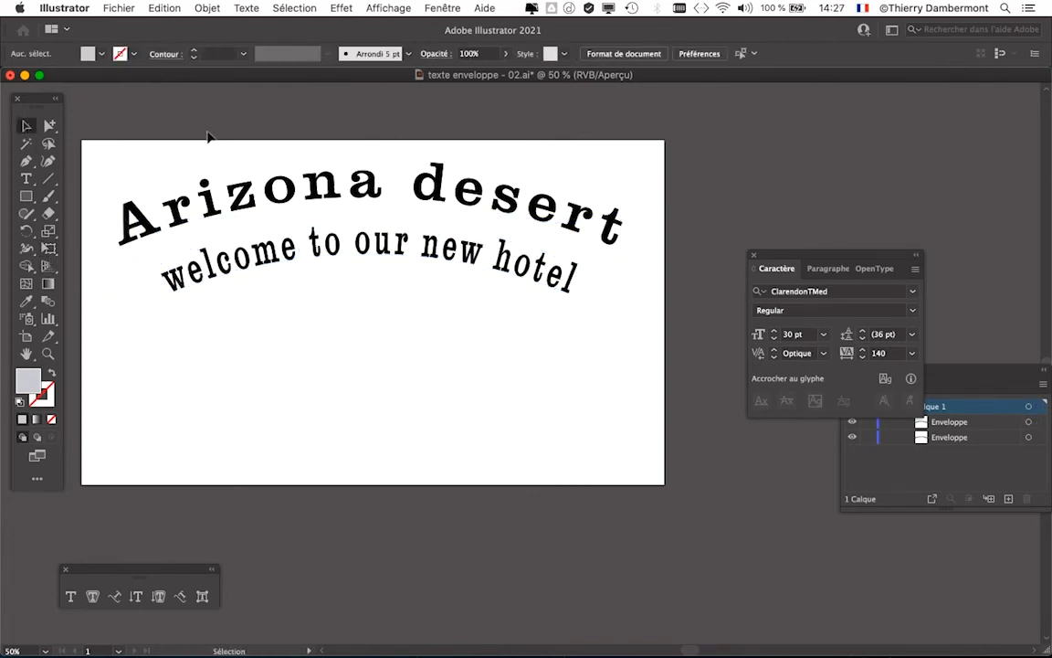
# Save the document as a new Illustrator file named "texte enveloppe - 03.ai", accepting the save options
pyautogui.click(118, 8)
pyautogui.click(160, 141)
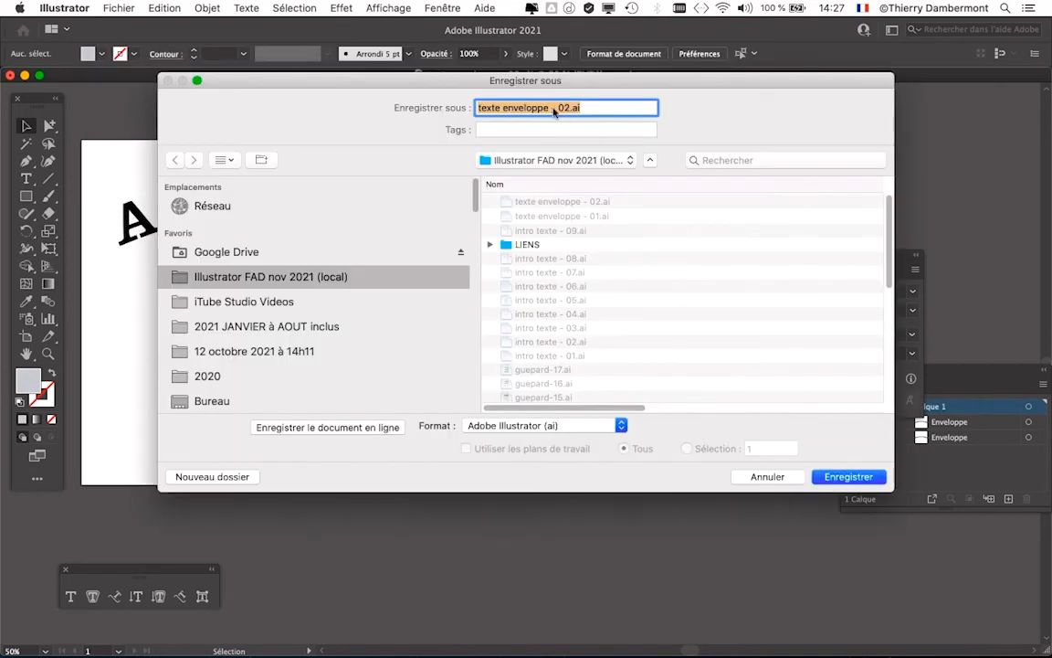
pyautogui.click(565, 109)
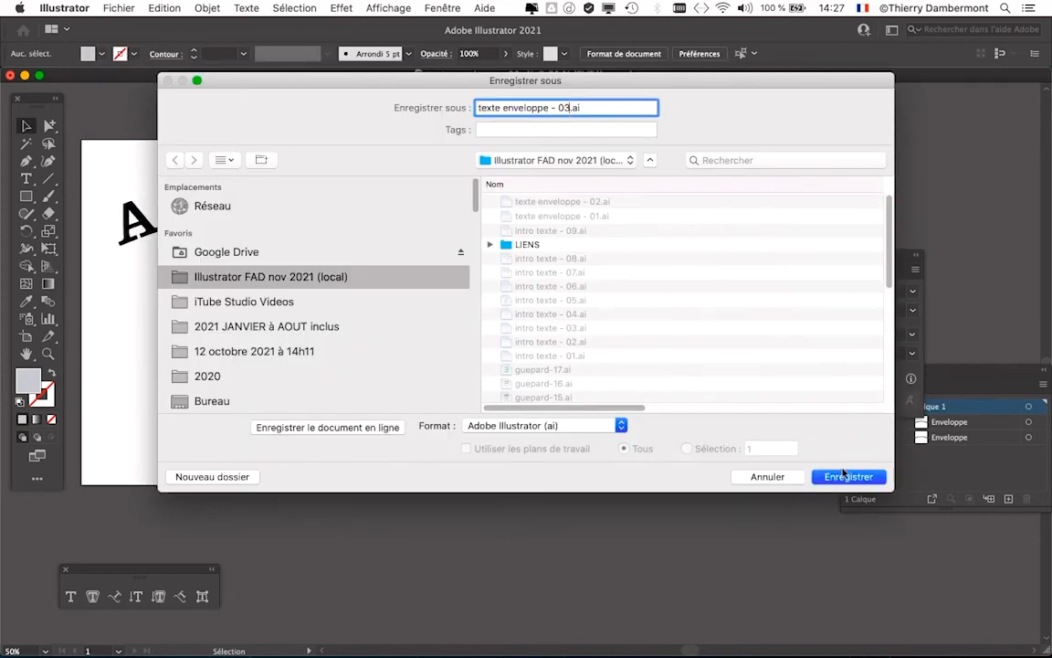
pyautogui.click(851, 477)
pyautogui.click(695, 523)
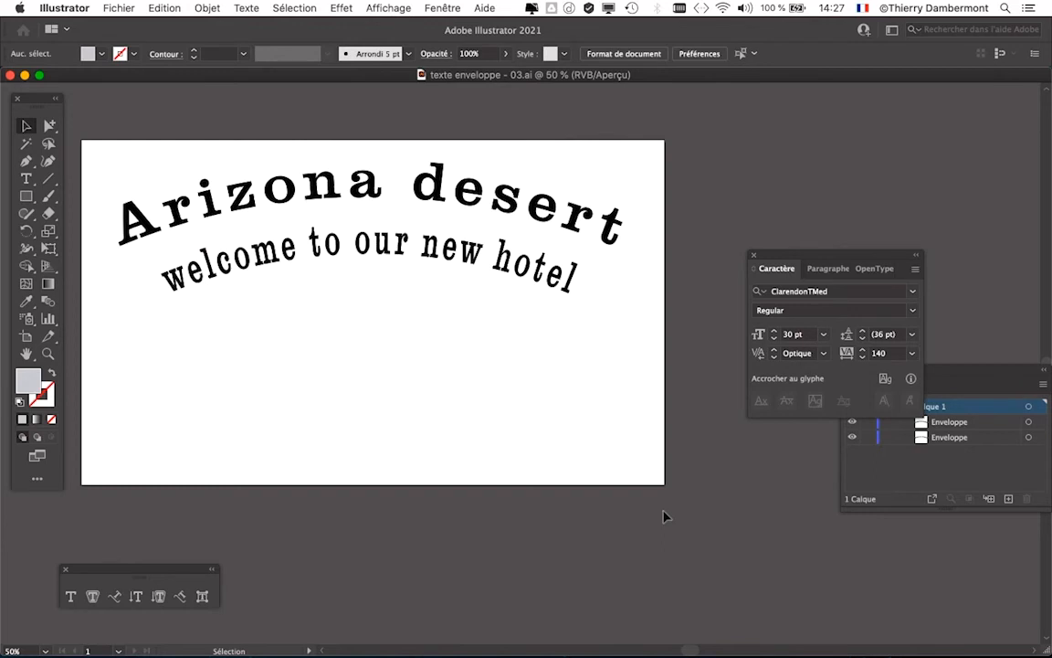
# Switch the arched "Arizona desert" text to content editing and fill it with green
pyautogui.moveTo(591, 406); pyautogui.dragTo(634, 453)
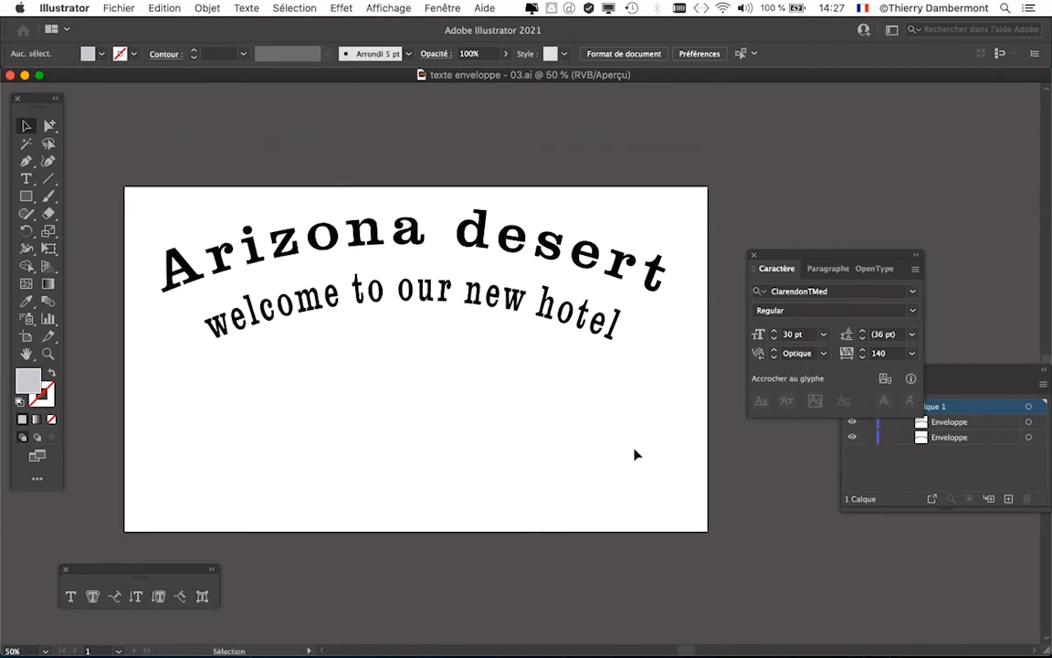
pyautogui.press('F7')
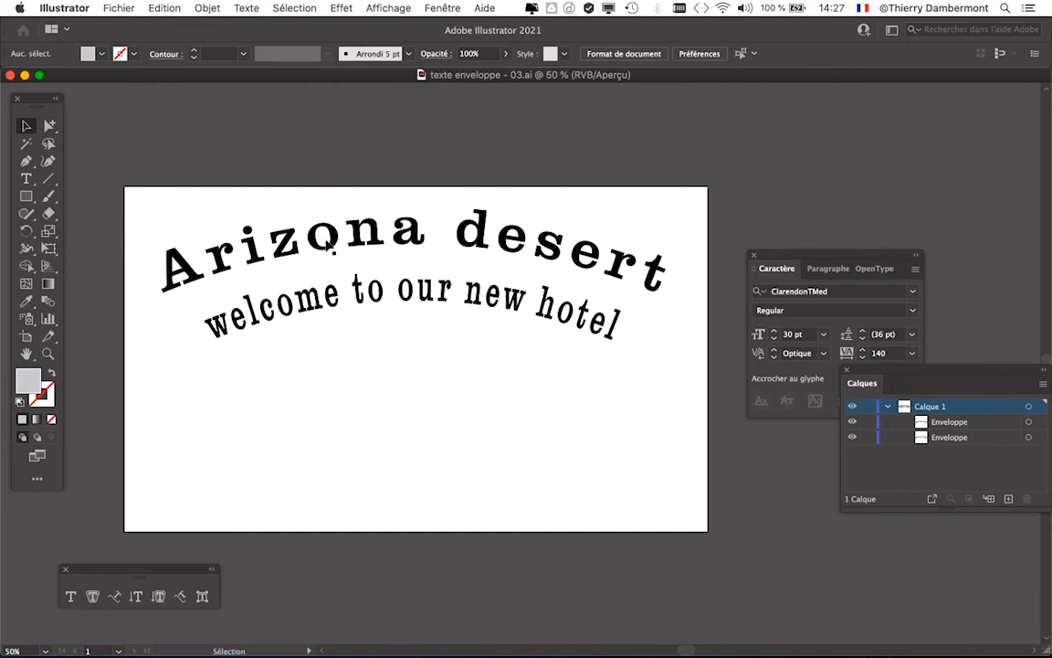
pyautogui.click(252, 269)
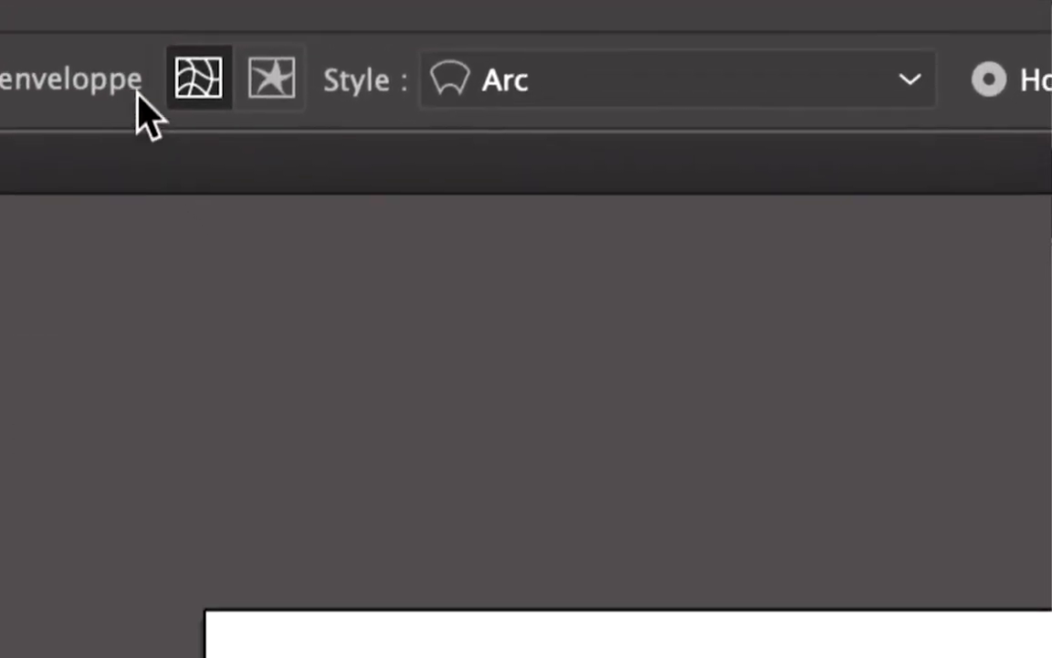
pyautogui.click(167, 95)
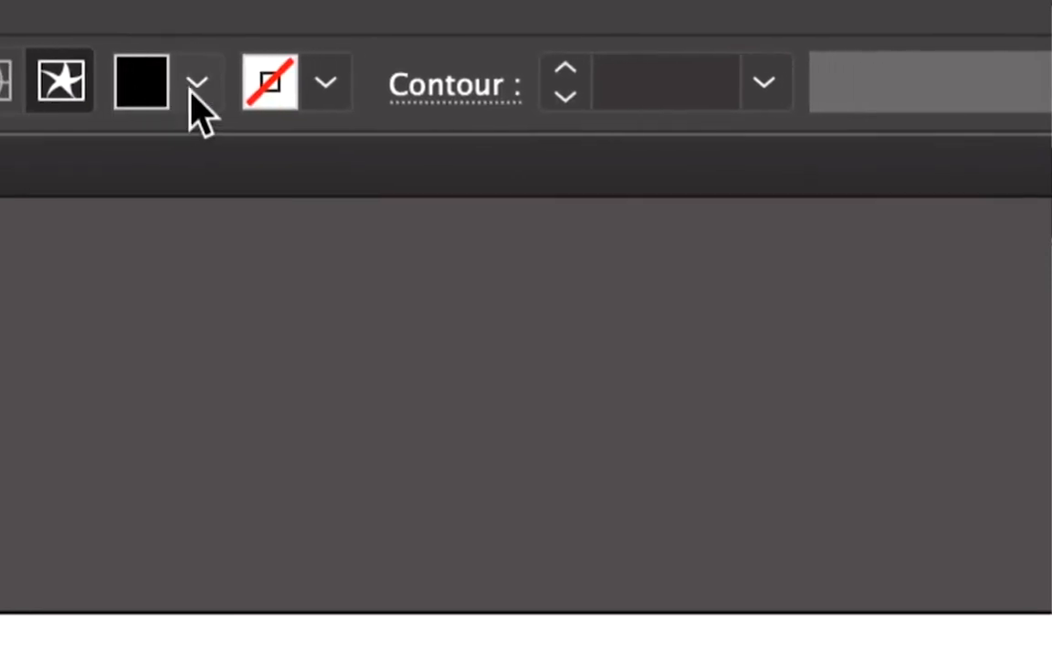
pyautogui.click(308, 81)
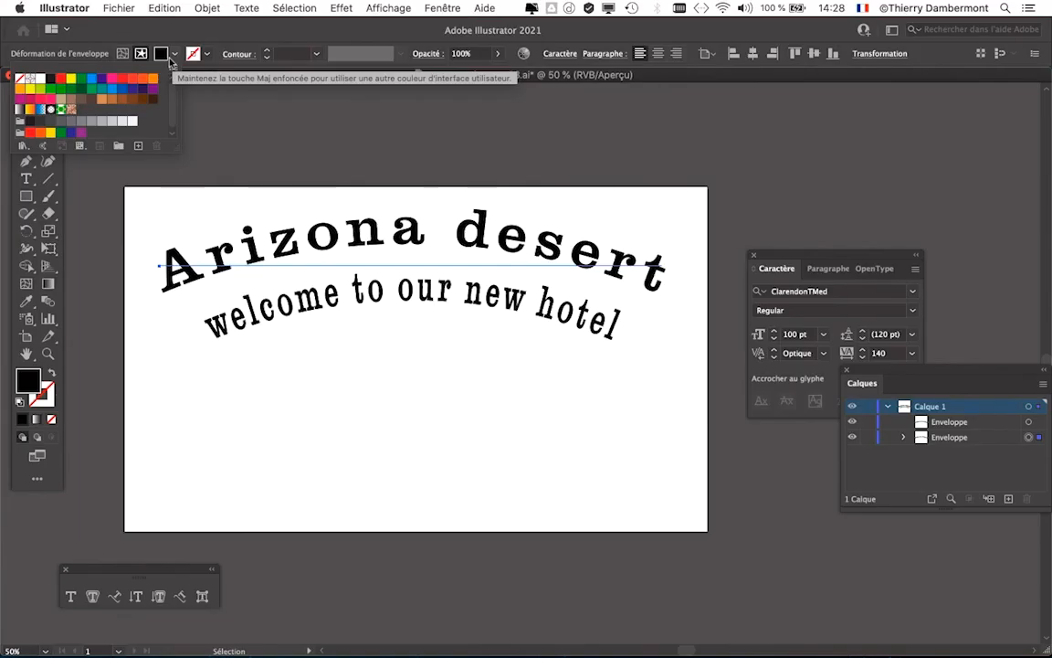
pyautogui.click(130, 182)
pyautogui.click(92, 89)
# Open the Swatches panel and try several fill colours on "Arizona desert", including orange, finishing with teal
pyautogui.click(439, 7)
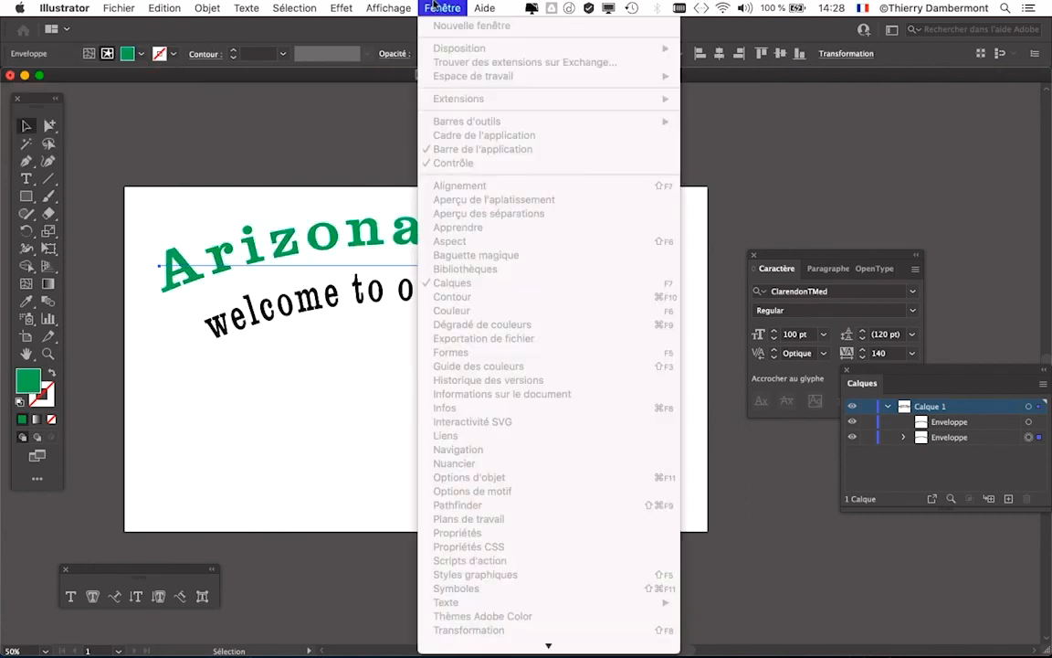
pyautogui.click(448, 7)
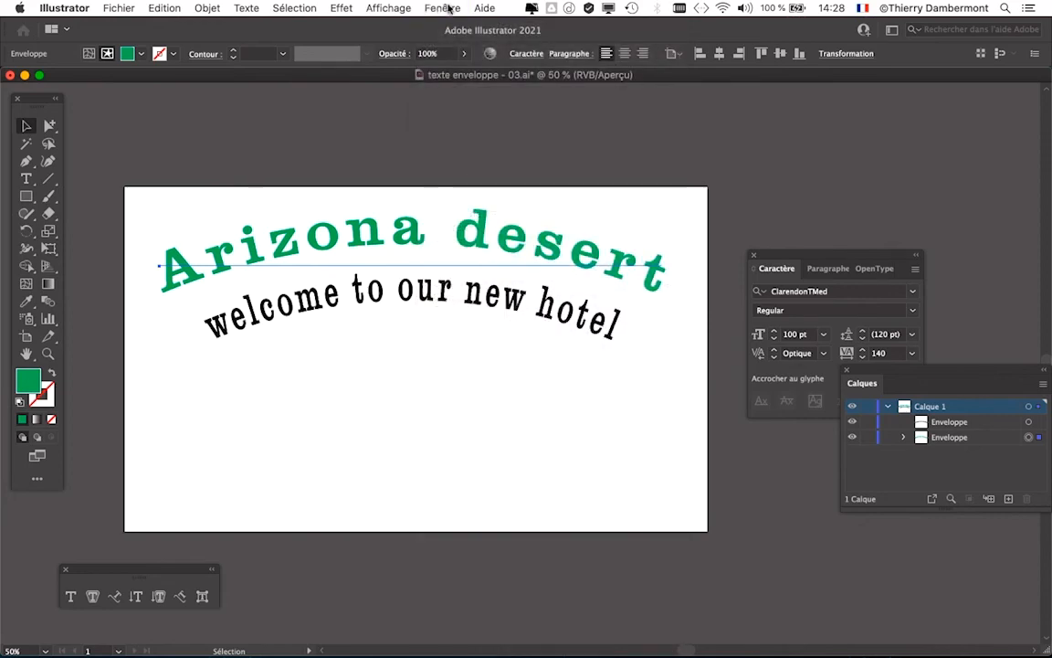
pyautogui.click(444, 7)
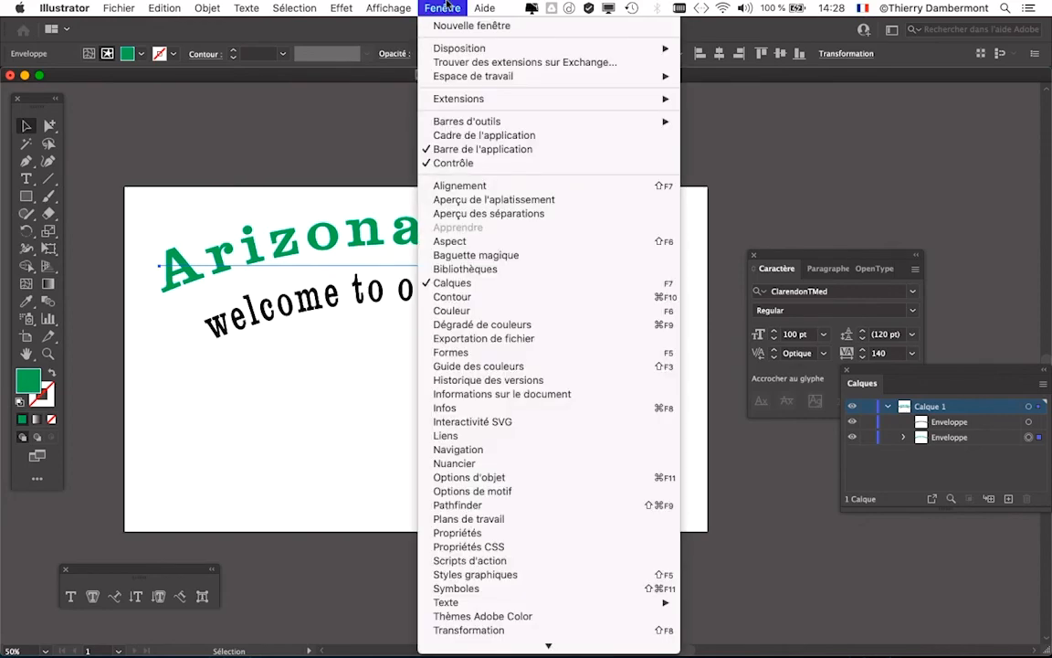
pyautogui.click(456, 464)
pyautogui.moveTo(681, 421); pyautogui.dragTo(731, 96)
pyautogui.click(701, 168)
pyautogui.click(778, 171)
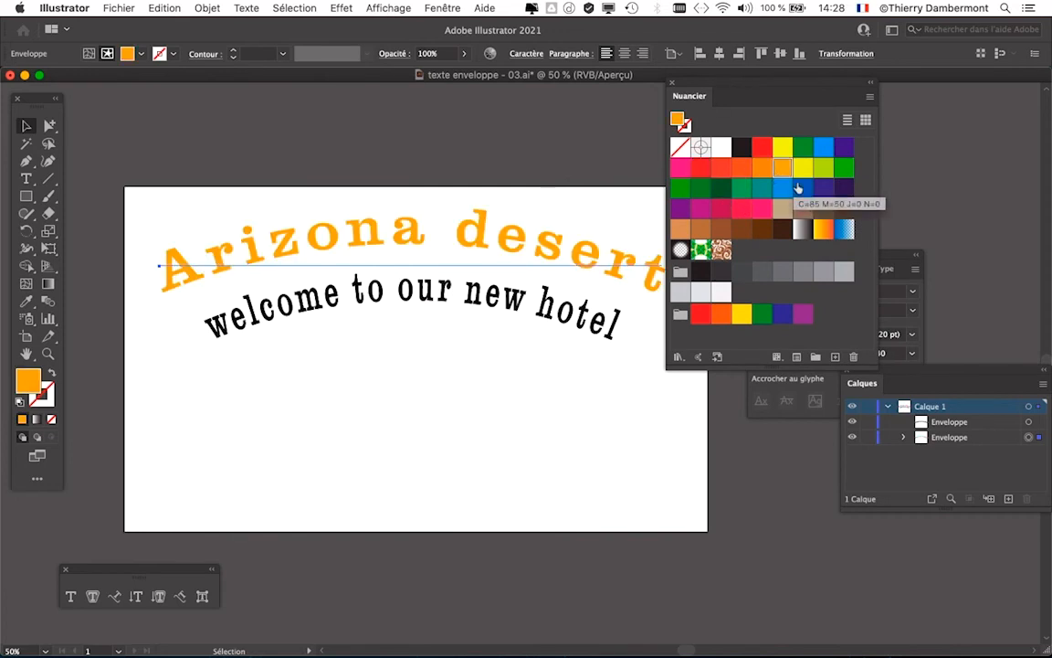
pyautogui.click(763, 188)
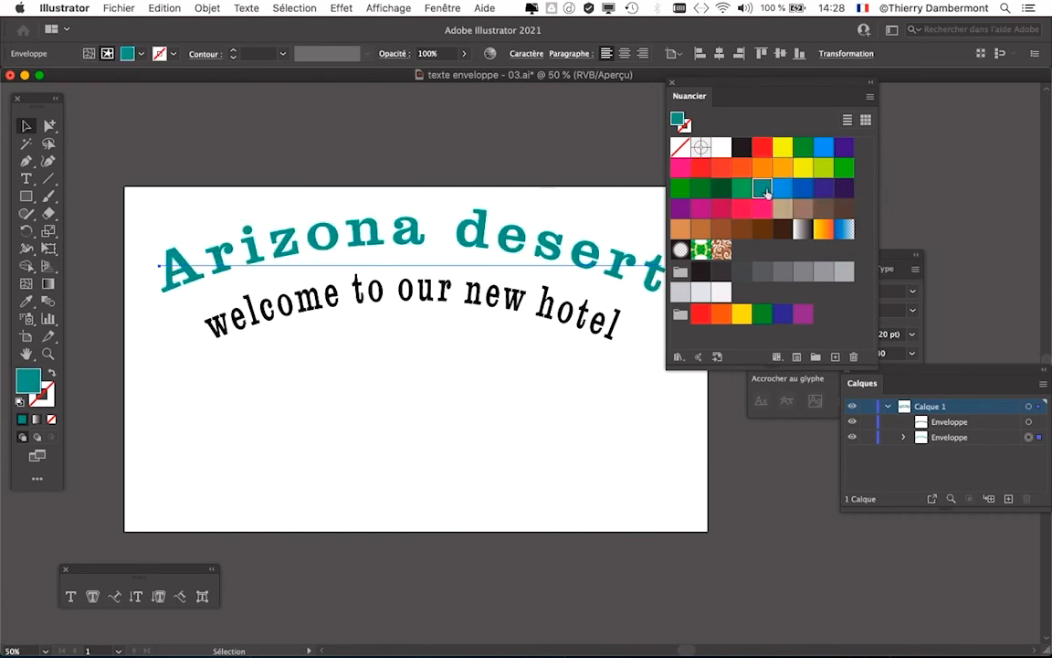
# Change to full-screen mode with the menu bar and move the Swatches panel clear of the artboard
pyautogui.doubleClick(747, 73)
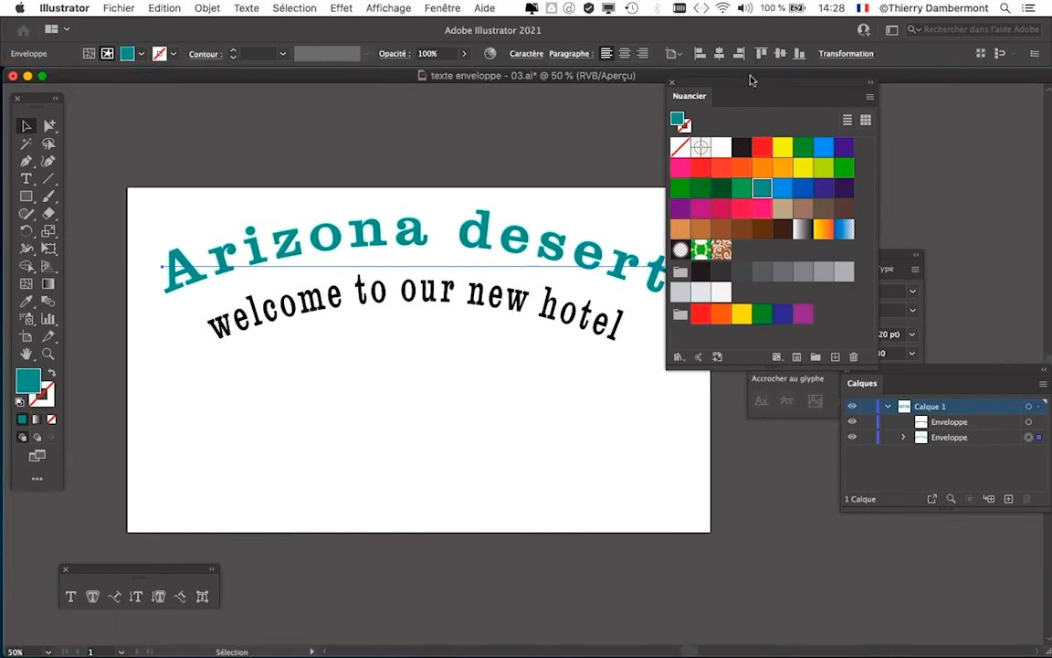
pyautogui.scroll(-3, 606, 154)
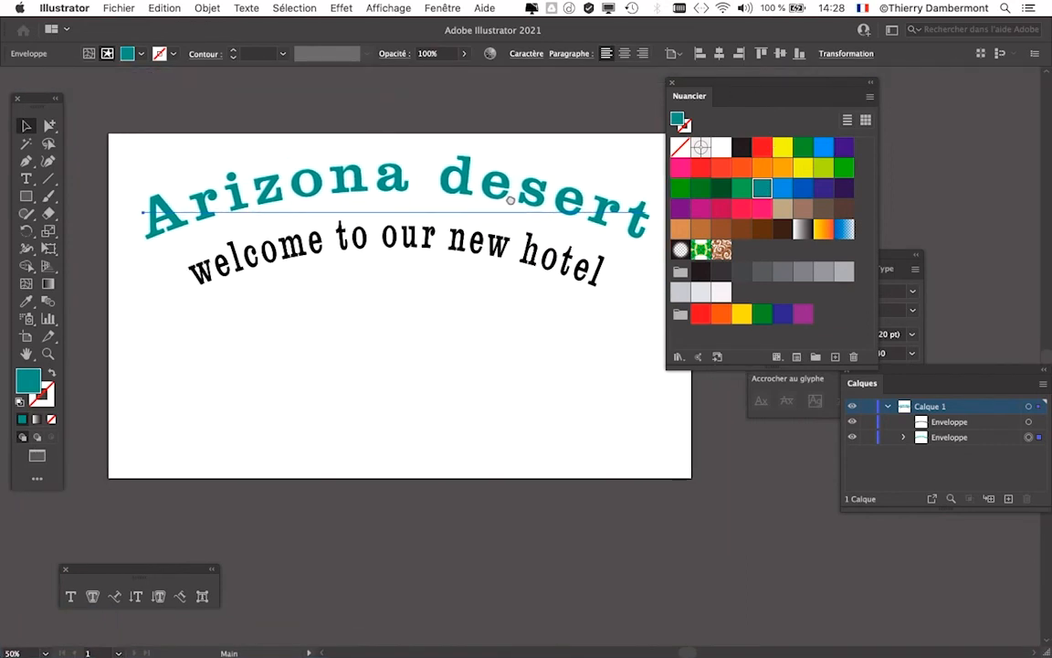
pyautogui.moveTo(705, 90); pyautogui.dragTo(815, 90)
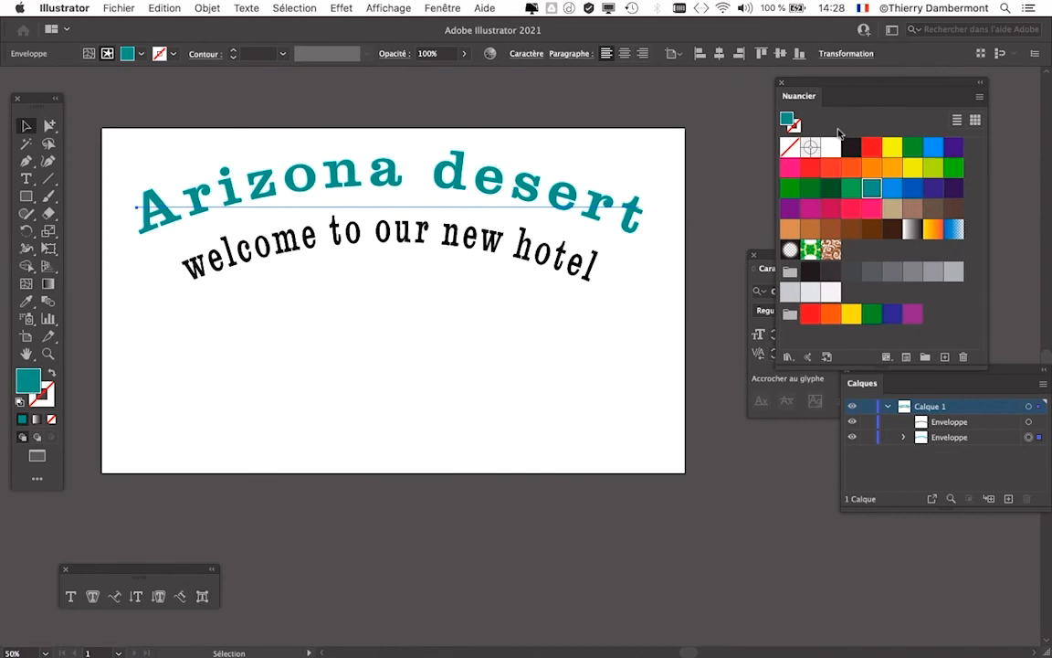
# Select only the letter "A" of "Arizona", using the outline display to locate it, and return to the preview display
pyautogui.click(28, 178)
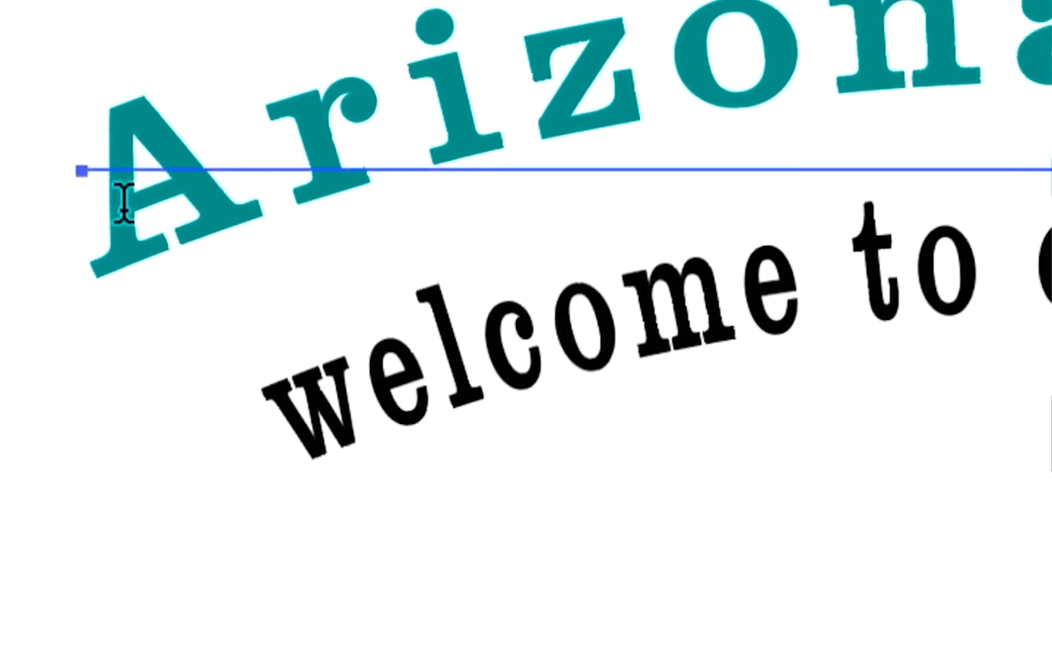
pyautogui.click(122, 203)
pyautogui.hotkey('shift', 'Right')
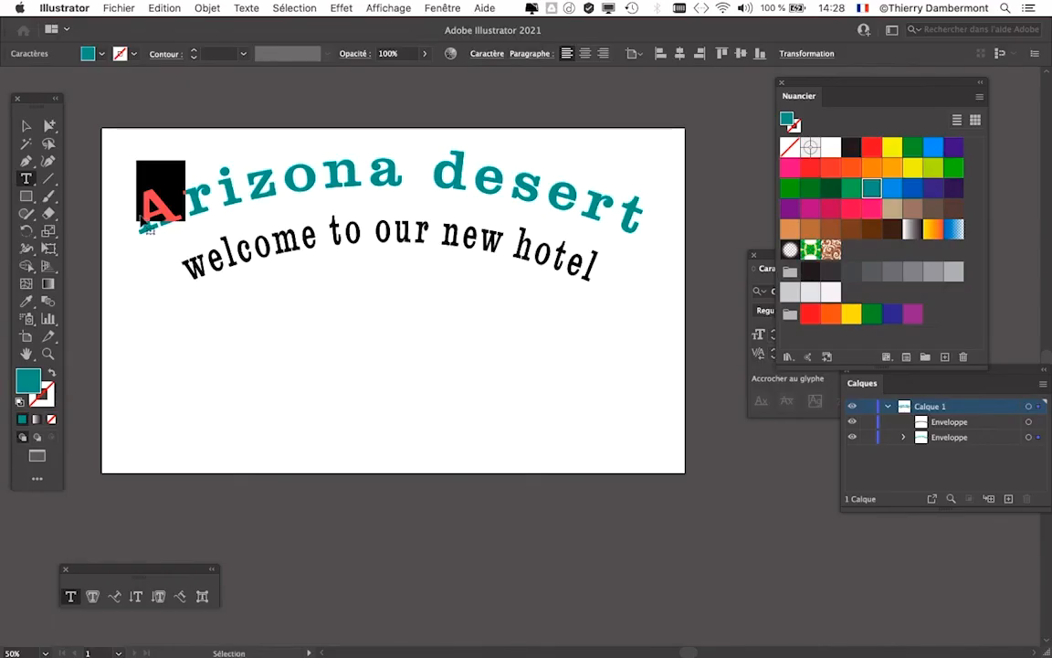
pyautogui.press('super+y')
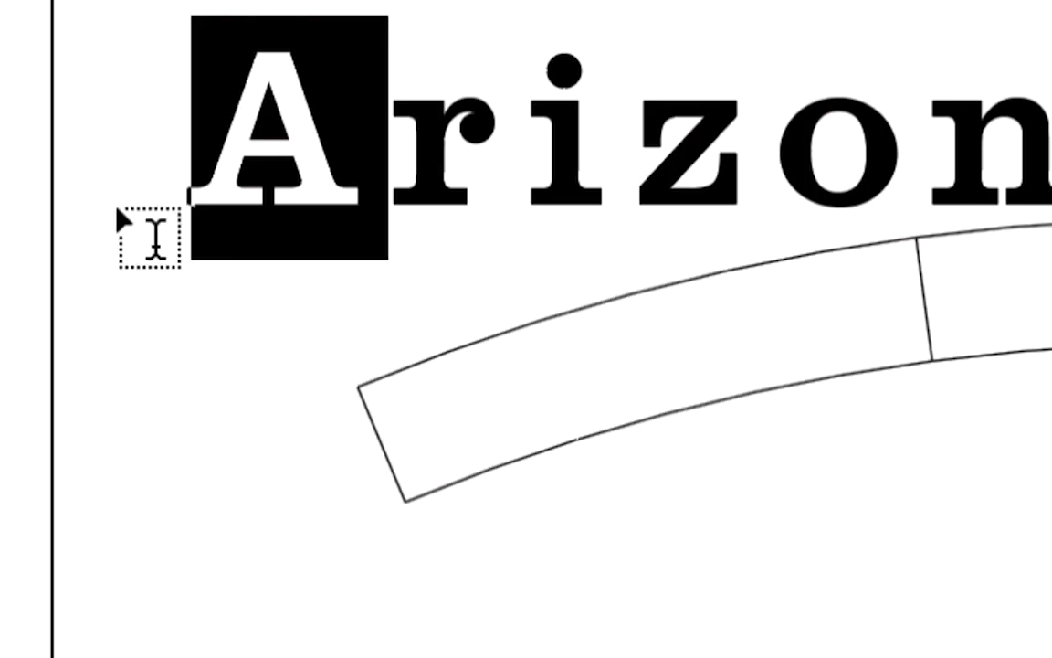
pyautogui.click(199, 190)
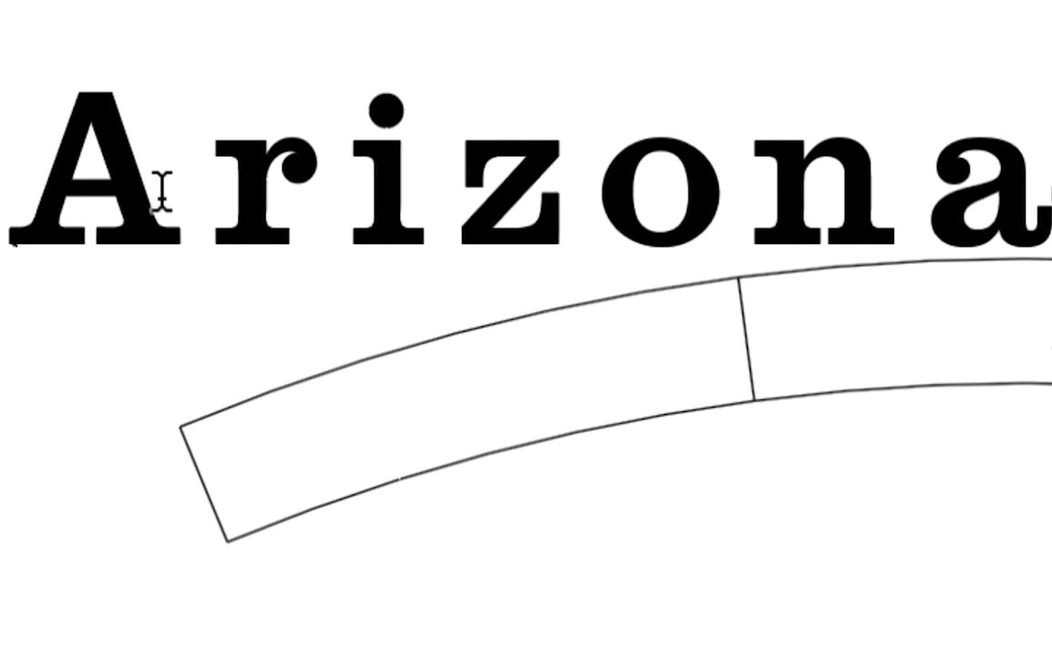
pyautogui.moveTo(193, 190); pyautogui.dragTo(99, 196)
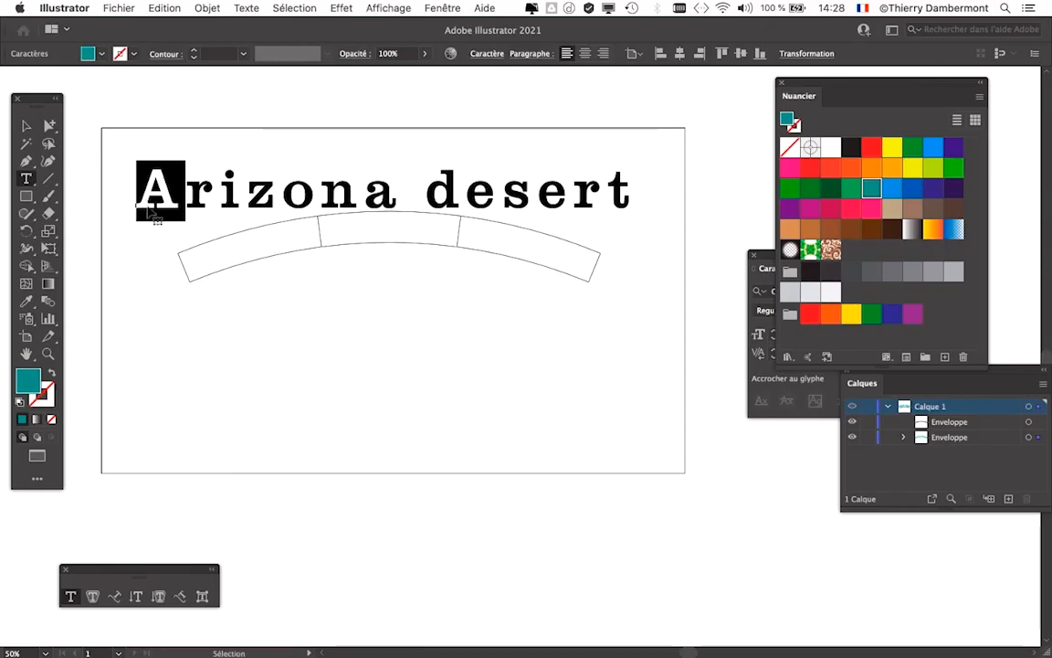
pyautogui.press('super+y')
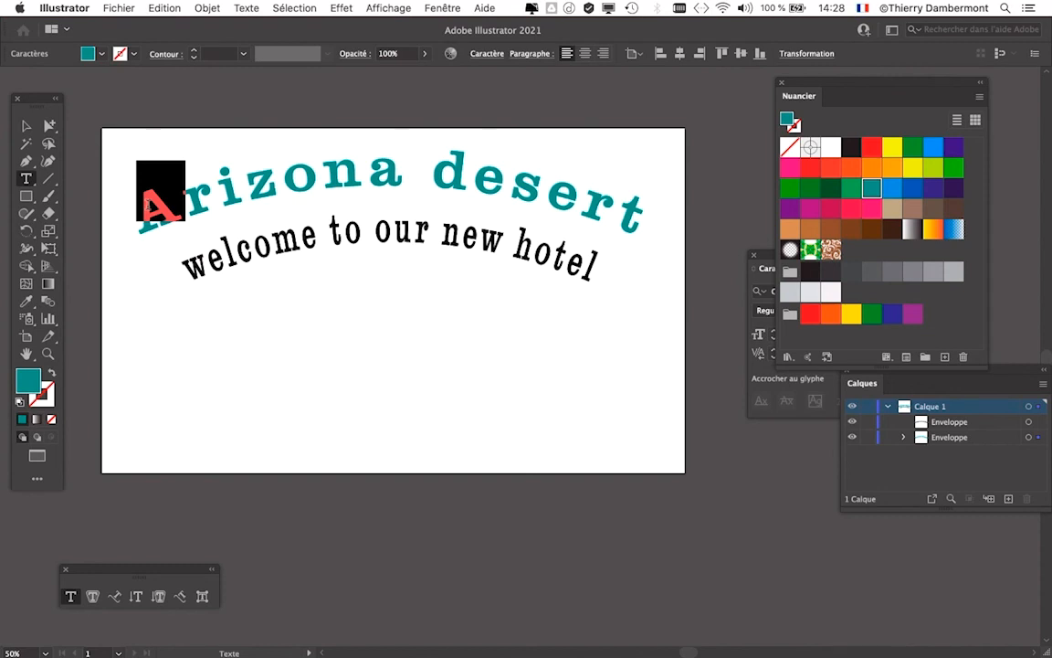
# Fill the selected letter "A" with the CMYK Magenta swatch and deselect the text
pyautogui.scroll(1, 143, 206)
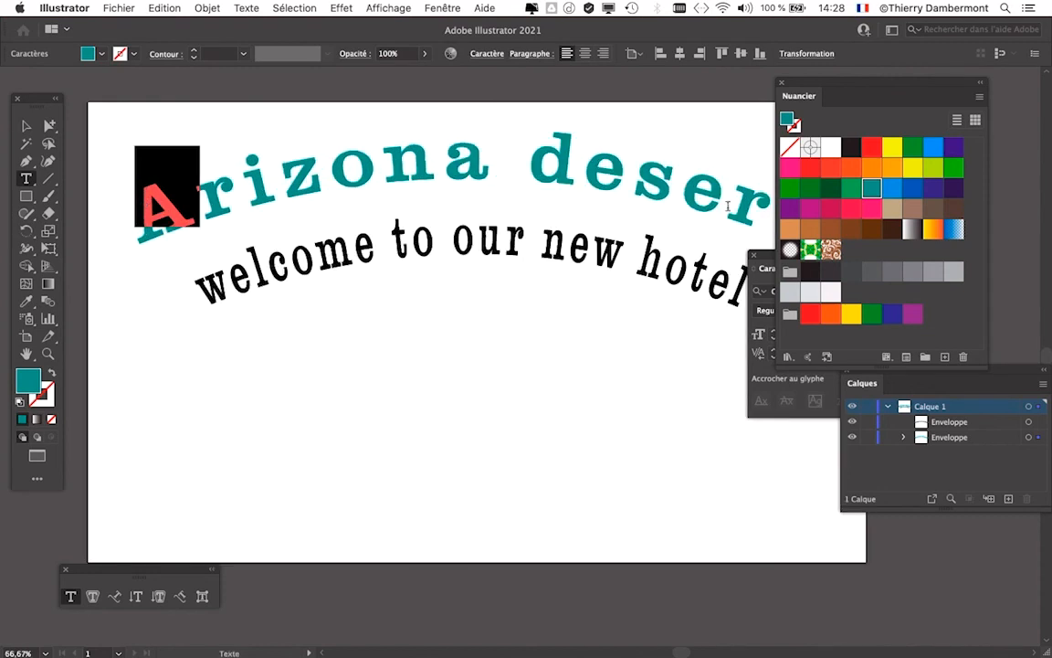
pyautogui.click(790, 169)
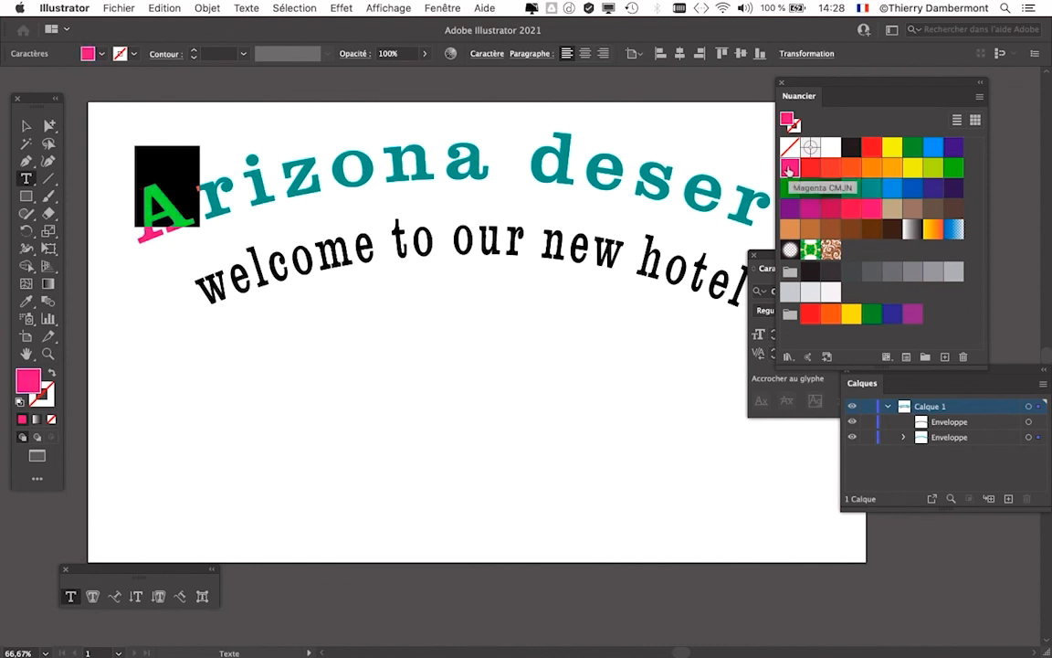
pyautogui.scroll(2, 125, 201)
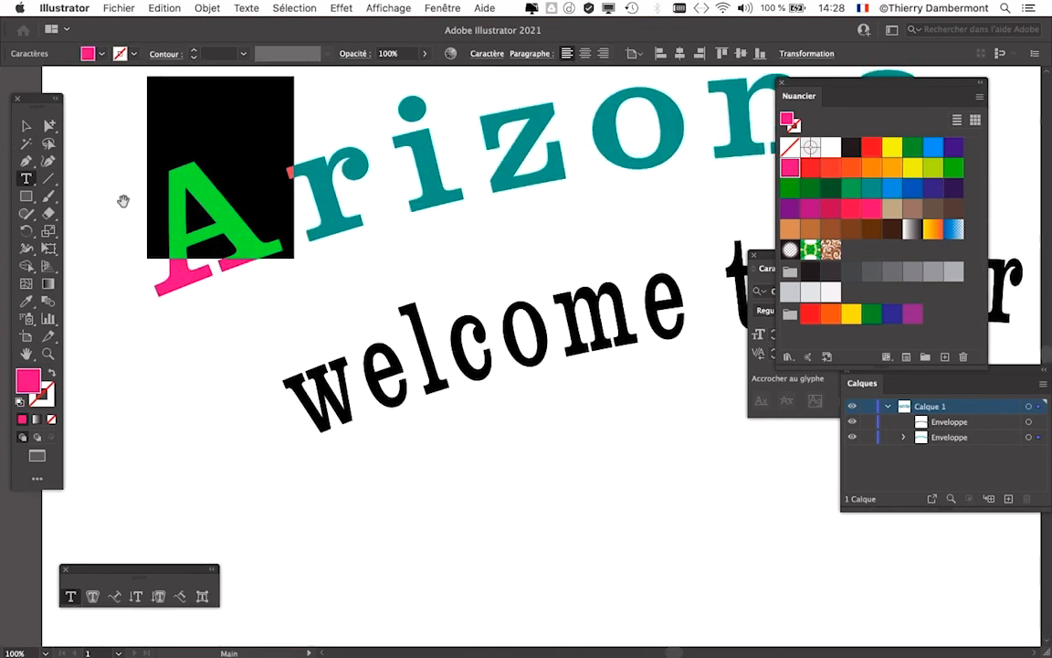
pyautogui.click(27, 125)
pyautogui.click(165, 369)
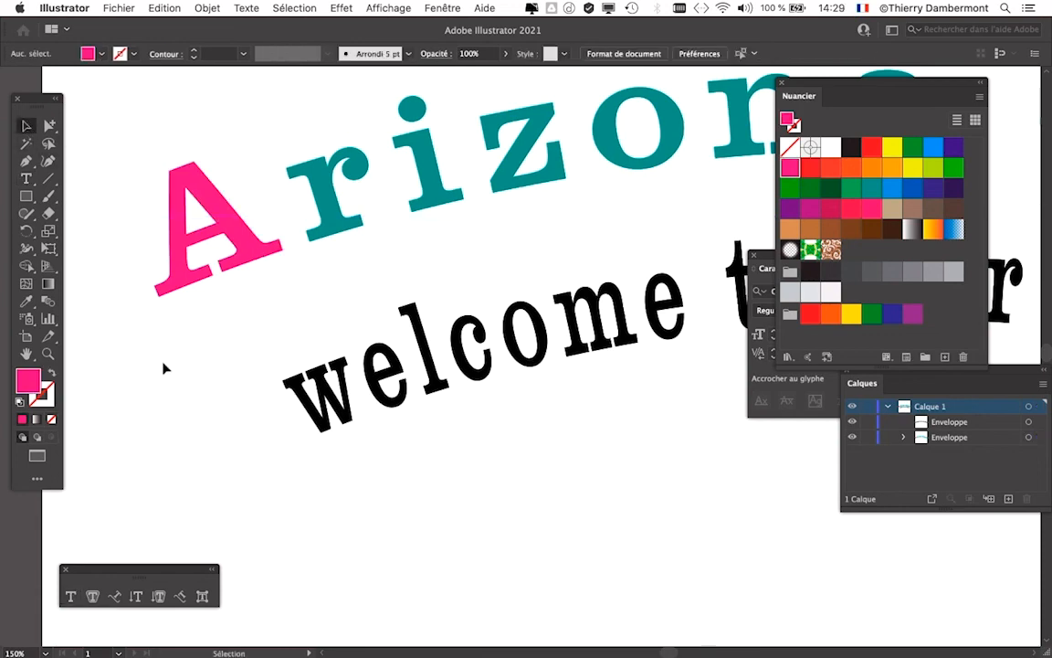
# Examine the whole artboard with the recoloured "Arizona desert" text and the arched welcome line at 50% zoom
pyautogui.scroll(-2, 165, 368)
pyautogui.scroll(-1, 165, 368)
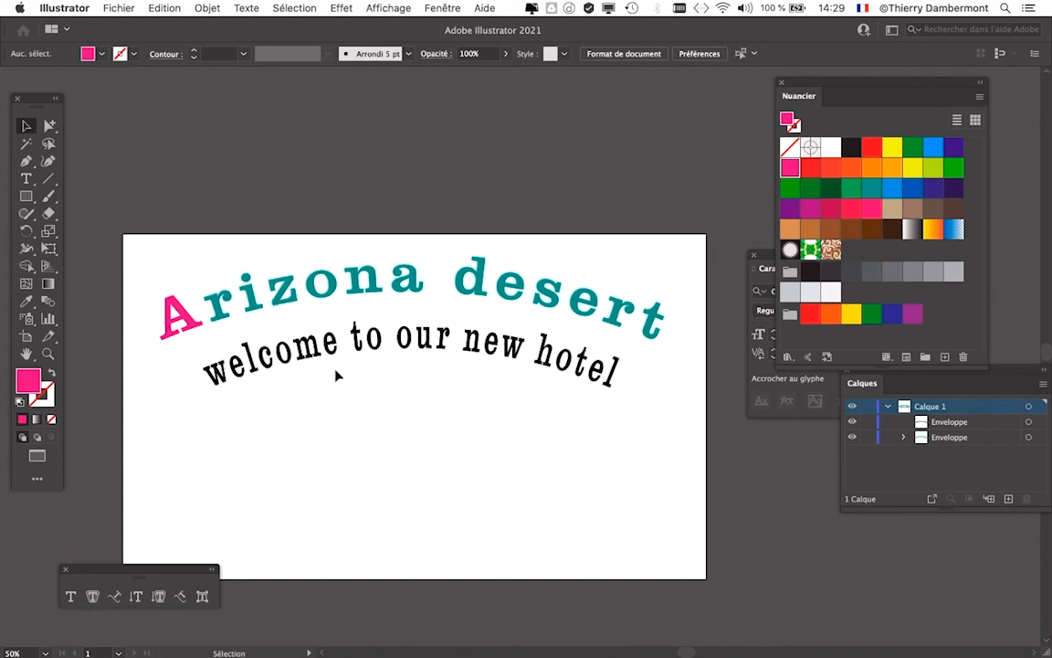
pyautogui.moveTo(392, 392); pyautogui.dragTo(393, 393)
pyautogui.moveTo(413, 348); pyautogui.dragTo(413, 422)
pyautogui.moveTo(411, 375); pyautogui.dragTo(411, 327)
pyautogui.click(399, 165)
pyautogui.scroll(-5, 329, 283)
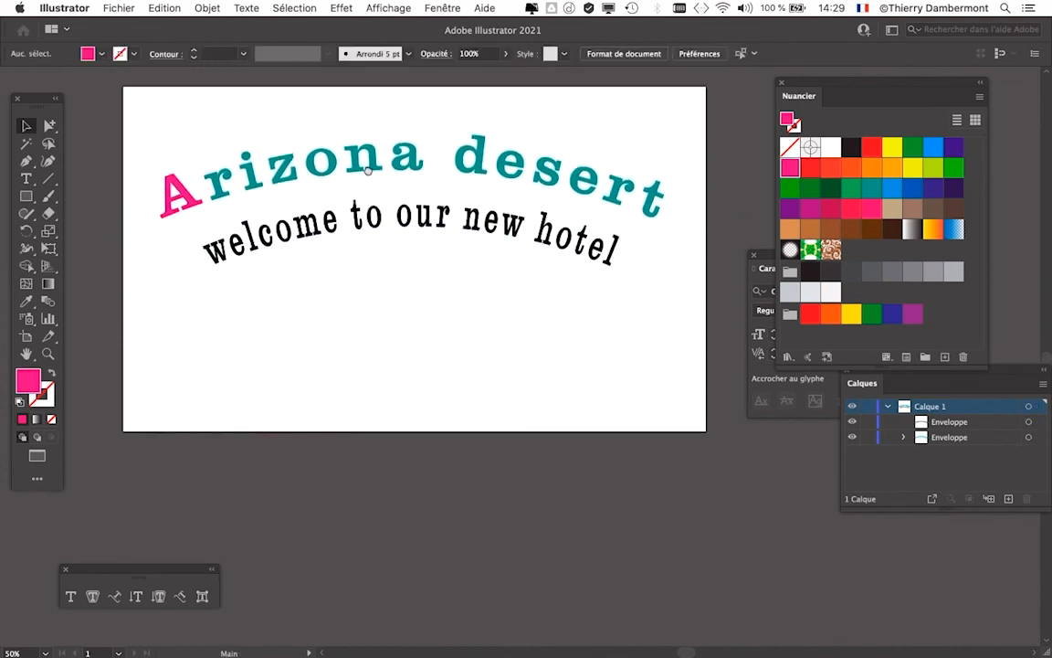
pyautogui.scroll(2, 329, 283)
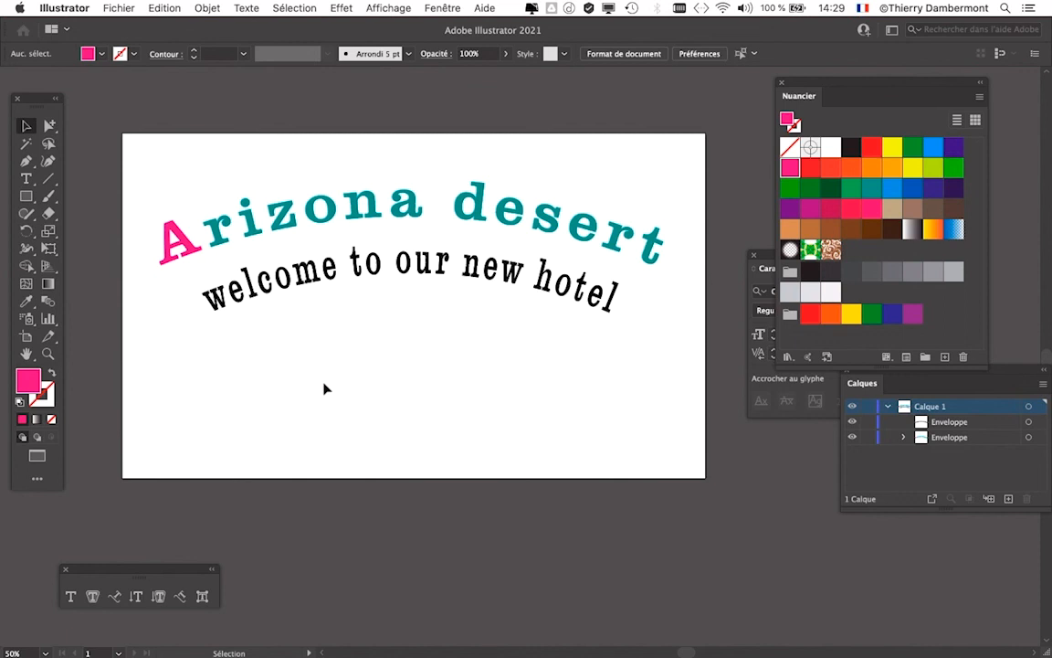
# Save the document as a new Illustrator version named "texte enveloppe - 04.ai" in the same folder
pyautogui.click(119, 8)
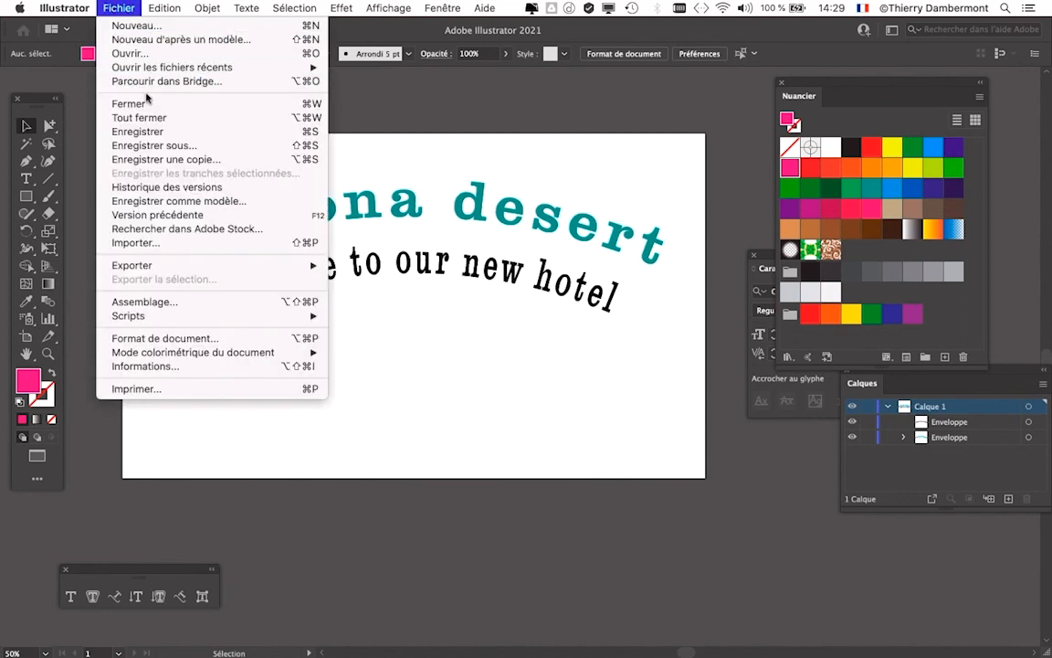
pyautogui.click(164, 145)
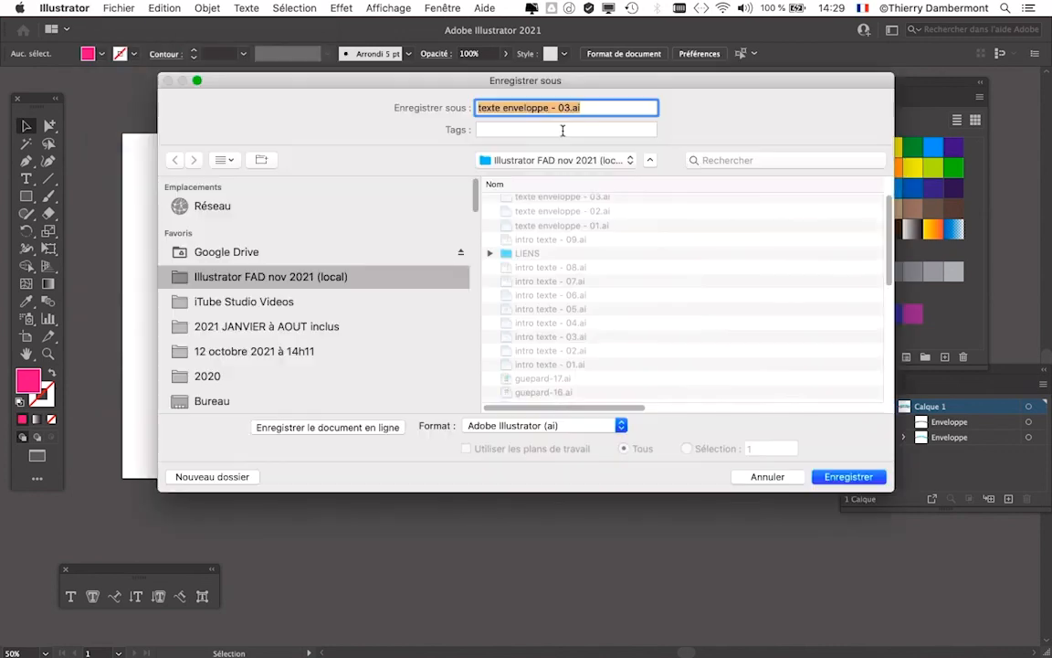
pyautogui.click(567, 108)
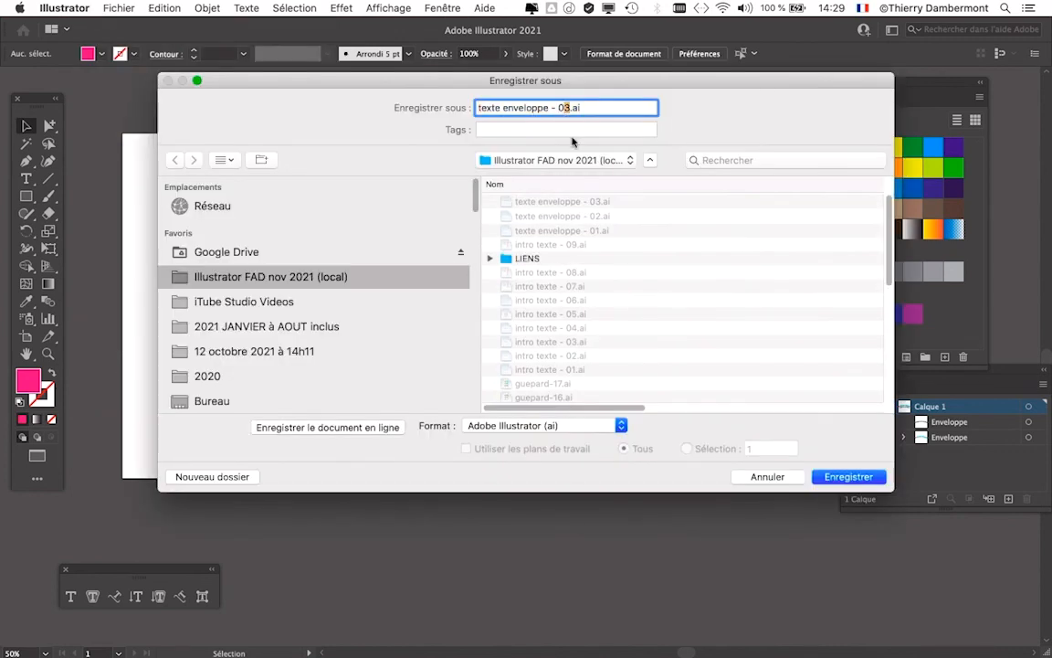
pyautogui.write('4')
pyautogui.press('Return')
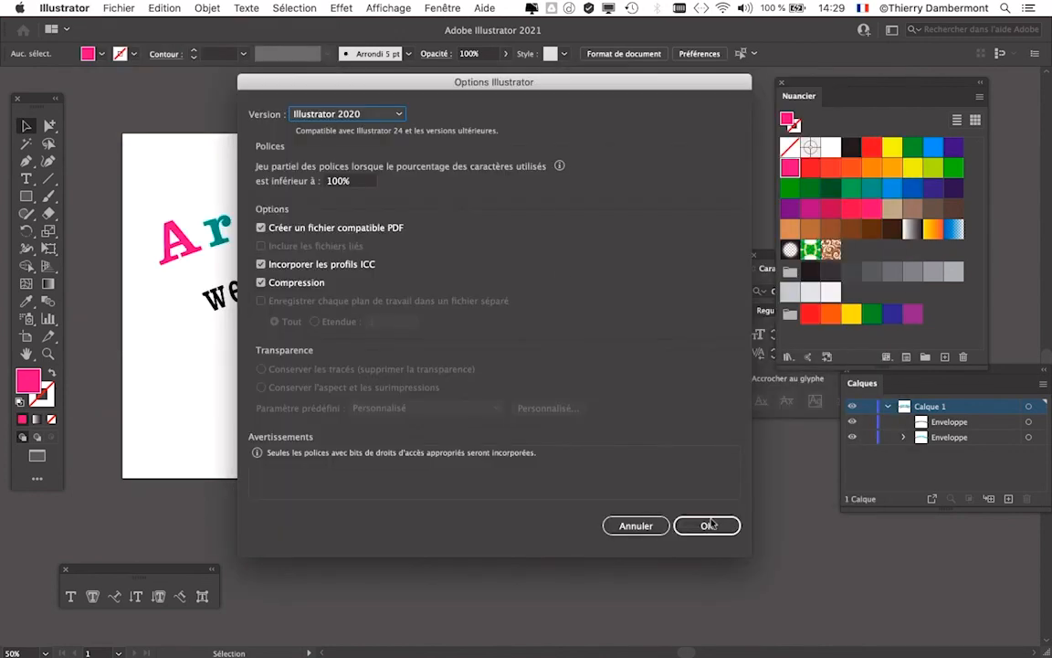